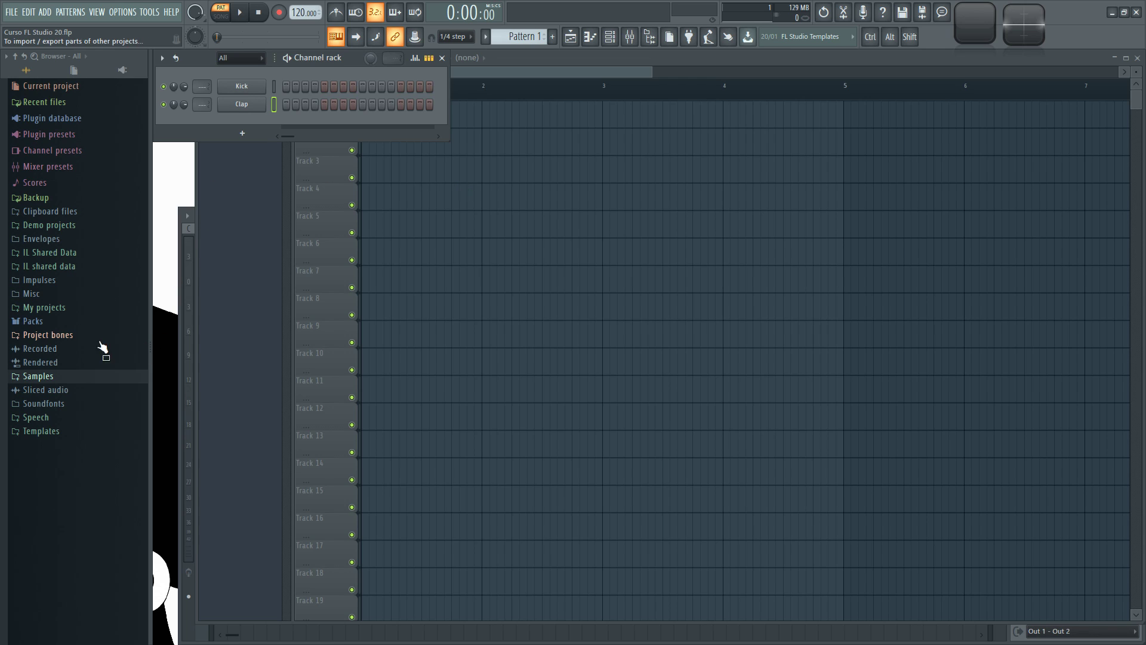
Look through the Cymbals samples in the browser's Drums pack and collapse the Packs folder again
{"action": "left_click", "coordinate": [56, 321]}
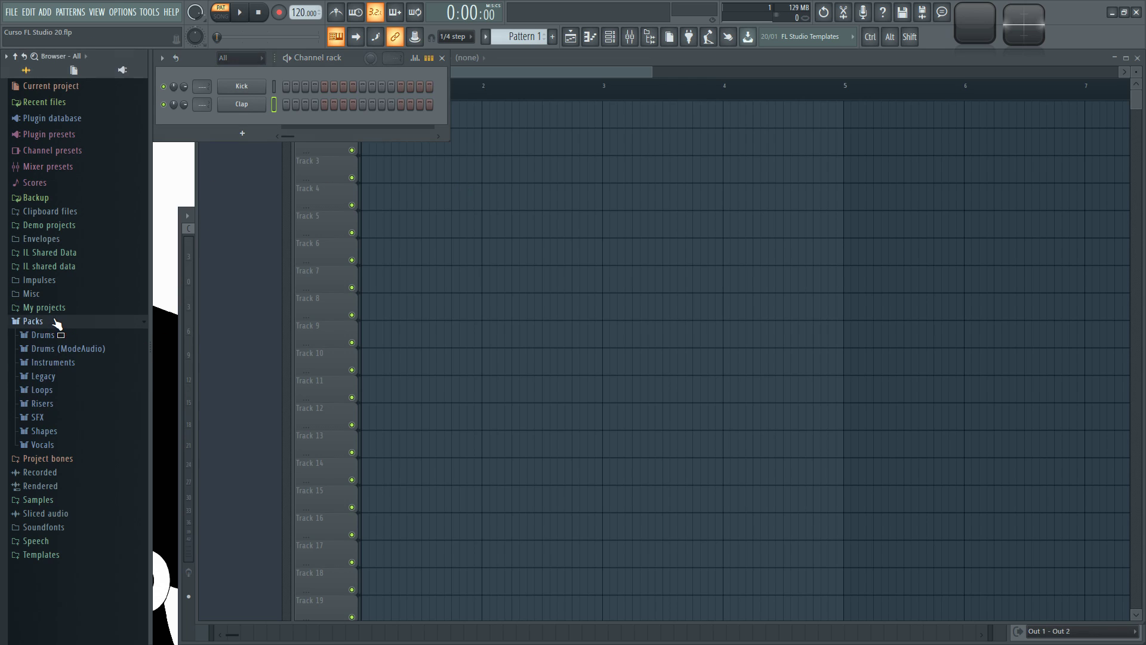
{"action": "left_click", "coordinate": [84, 338]}
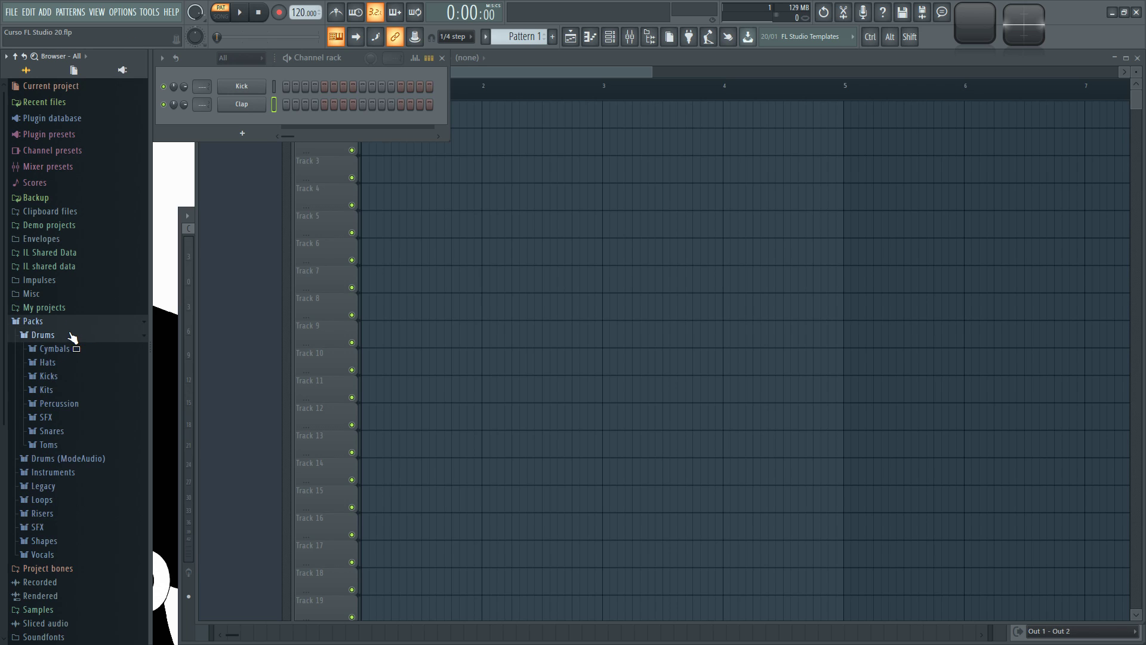
{"action": "left_click", "coordinate": [84, 351]}
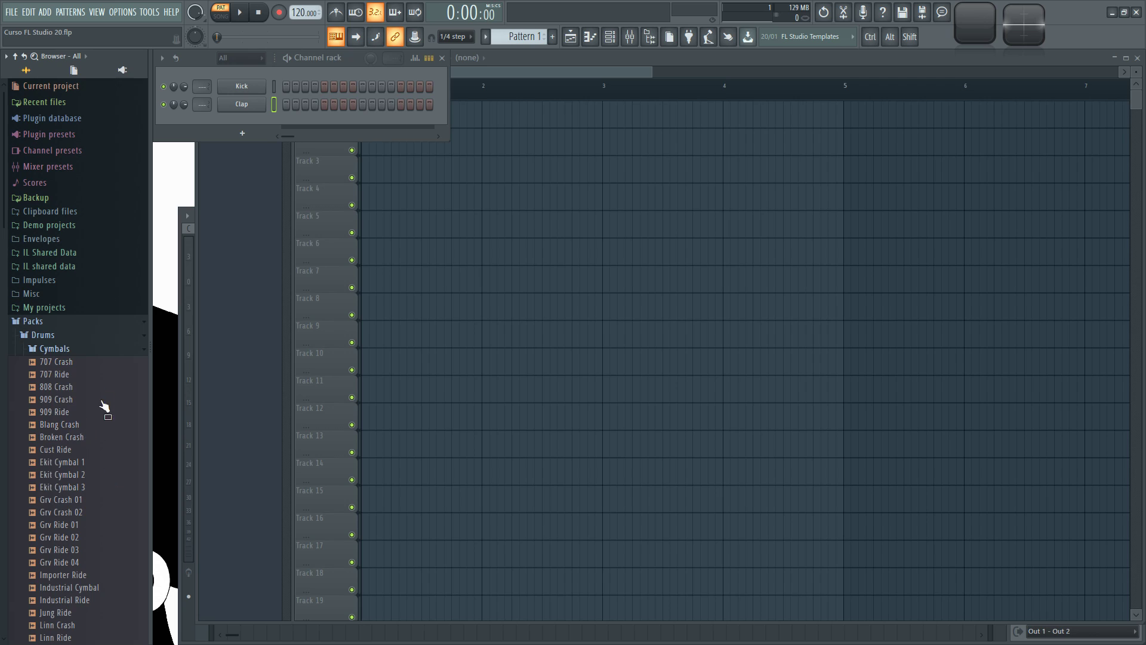
{"action": "left_click", "coordinate": [66, 349]}
{"action": "left_click", "coordinate": [47, 321]}
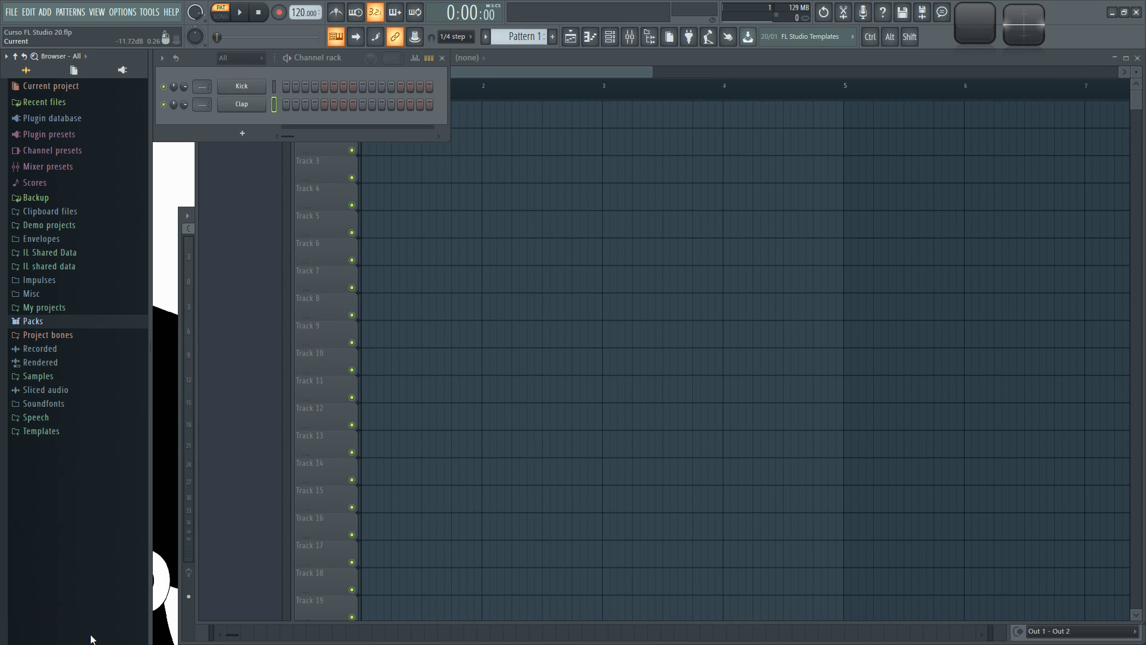
Switch to the Samples CM folder in File Explorer and inspect the Instrumentos Acusticos and Percusiones Reales folders
{"action": "key", "text": "super"}
{"action": "mouse_move", "coordinate": [74, 633]}
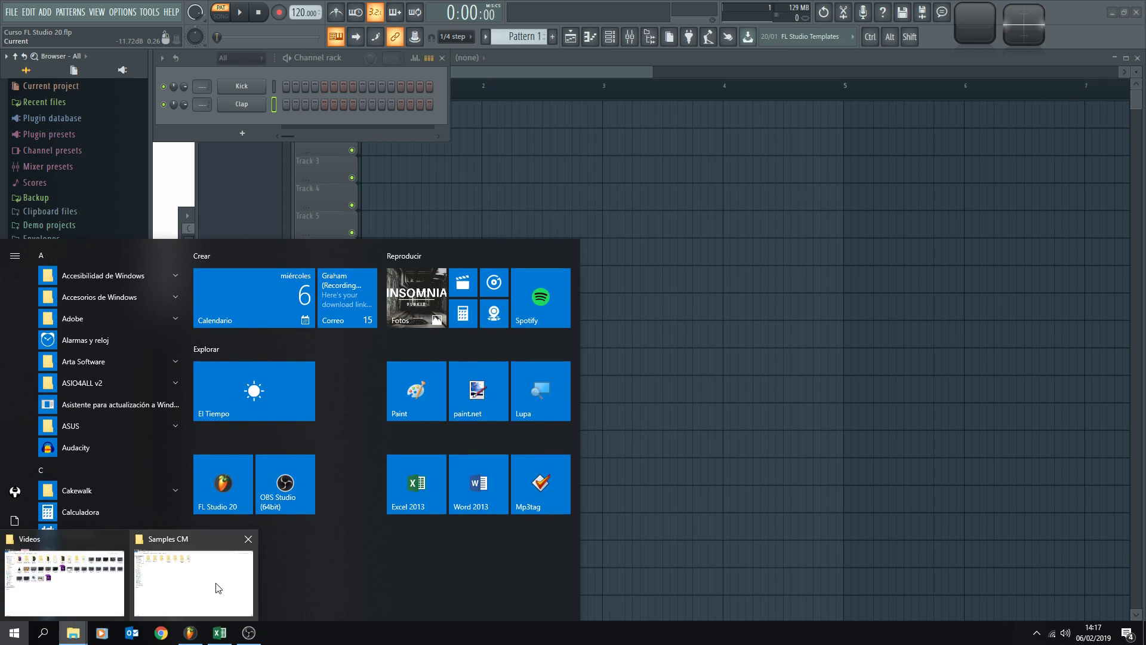
{"action": "left_click", "coordinate": [217, 584]}
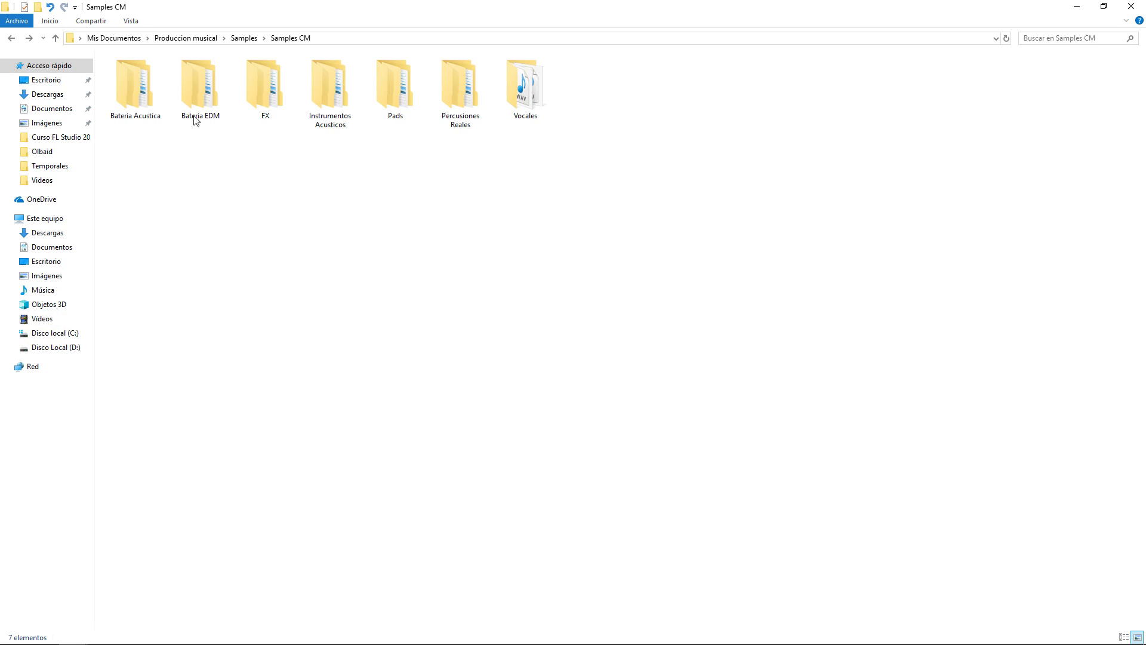
{"action": "double_click", "coordinate": [331, 99]}
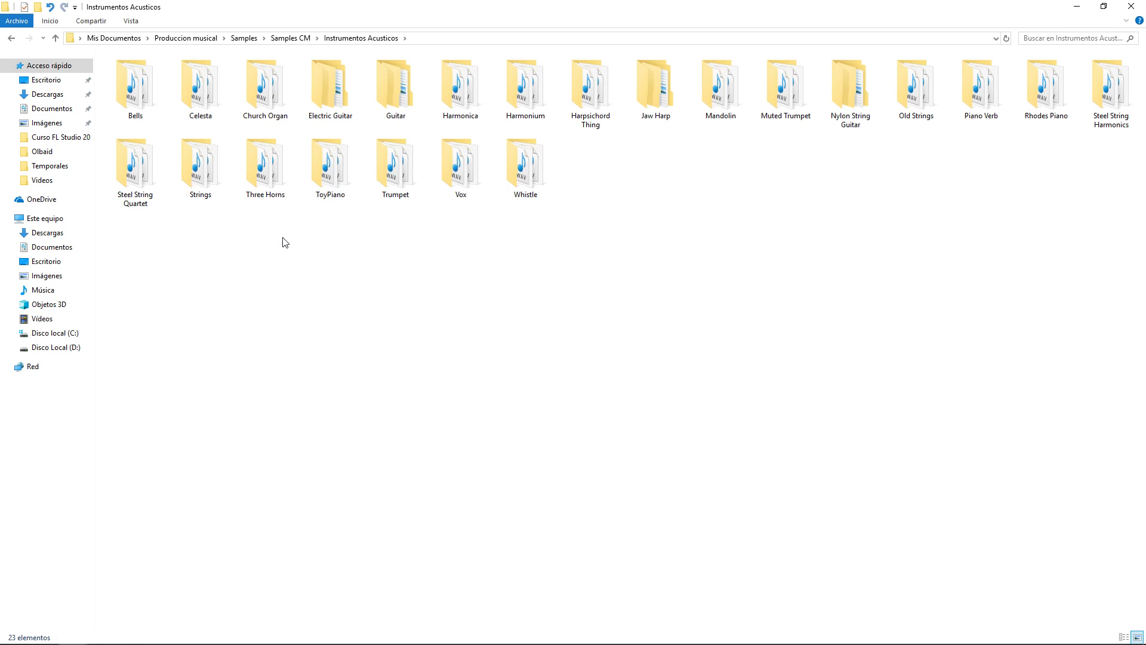
{"action": "key", "text": "alt+Left"}
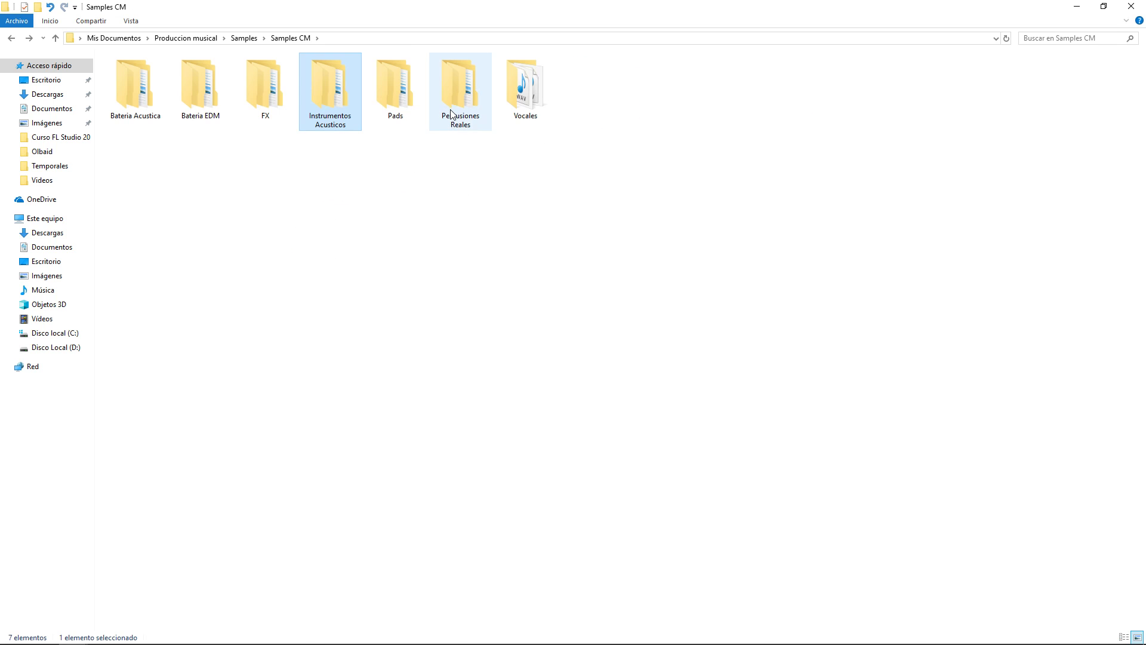
{"action": "double_click", "coordinate": [451, 114]}
{"action": "key", "text": "alt+Left"}
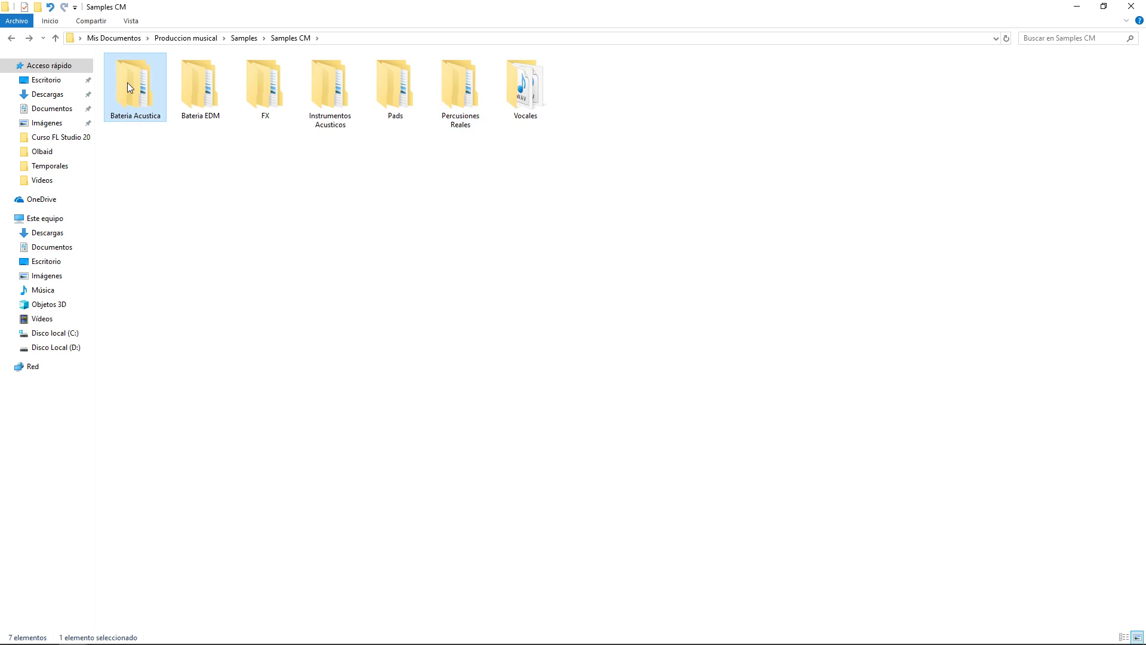
Open the Mas grooves a 100BPM folder inside Bateria Acustica's Grooves 100BPM folder
{"action": "double_click", "coordinate": [127, 82]}
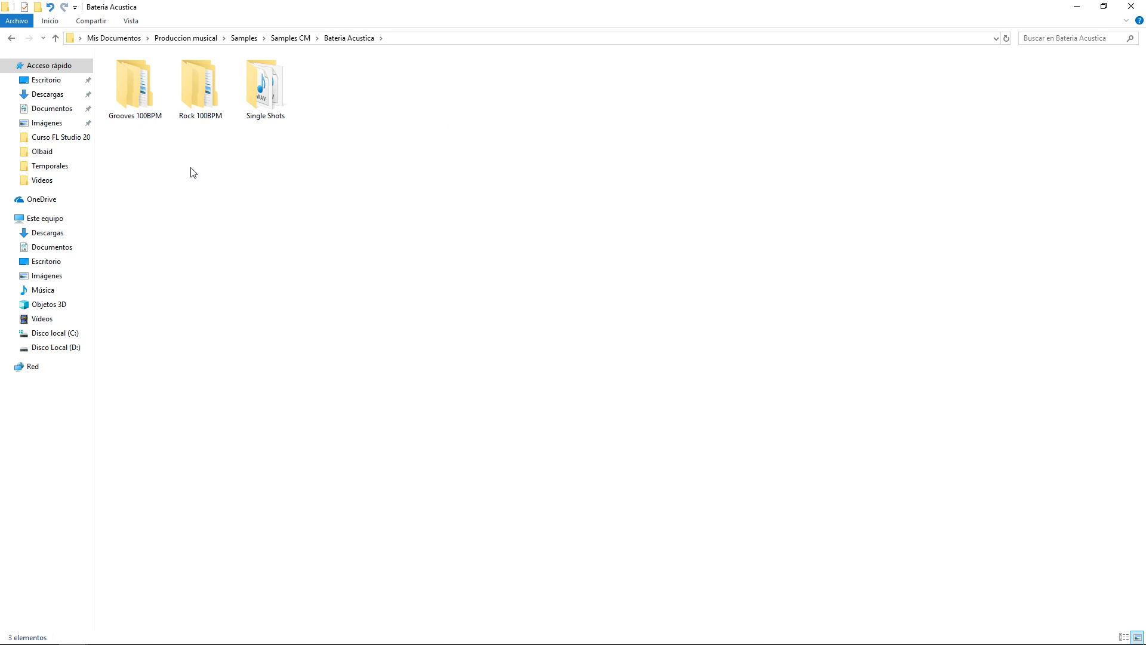
{"action": "double_click", "coordinate": [152, 97]}
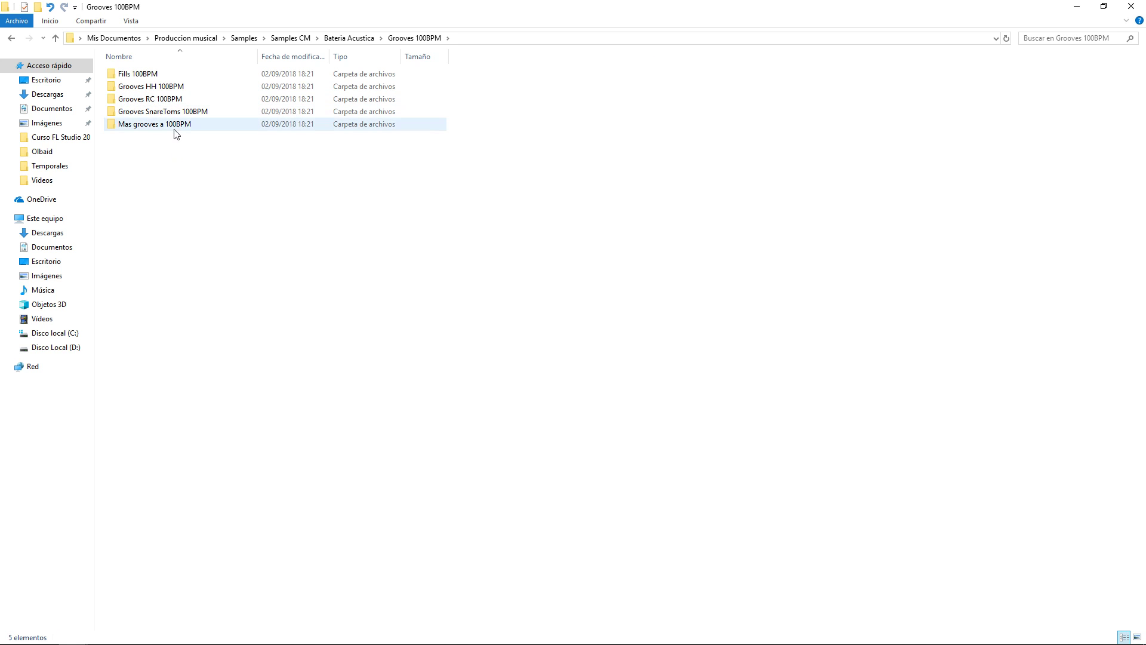
{"action": "double_click", "coordinate": [172, 127]}
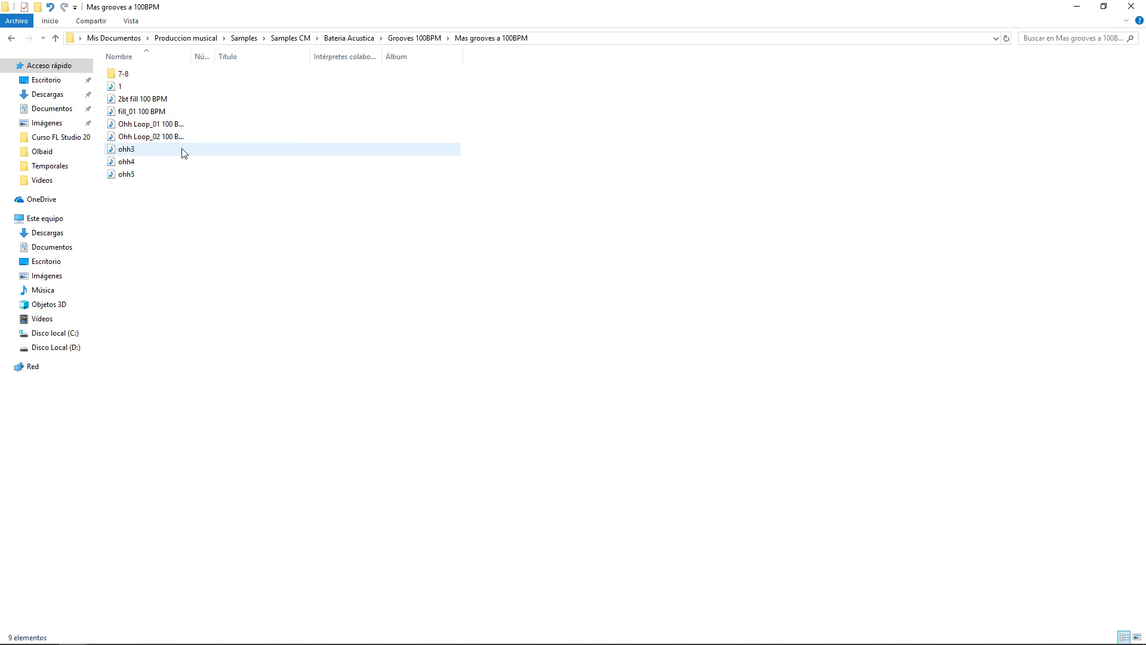
Preview the audio files of the Mas grooves a 100BPM folder in the media player and close it
{"action": "left_click_drag", "start_coordinate": [200, 190], "coordinate": [173, 83]}
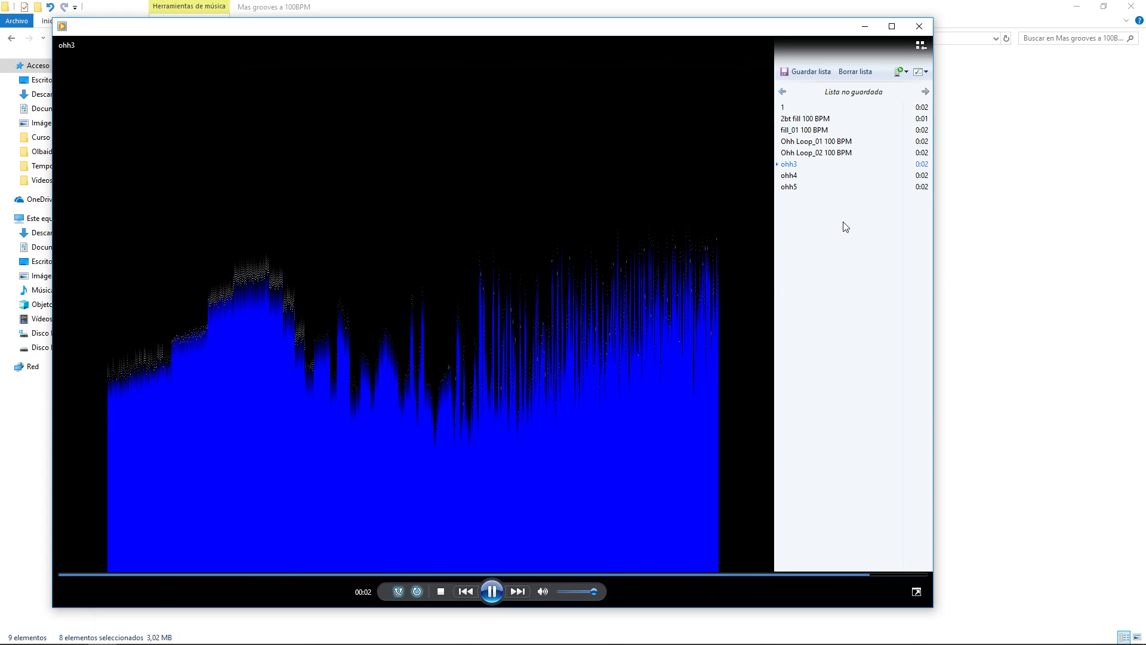
{"action": "left_click", "coordinate": [920, 31]}
{"action": "left_click", "coordinate": [303, 306]}
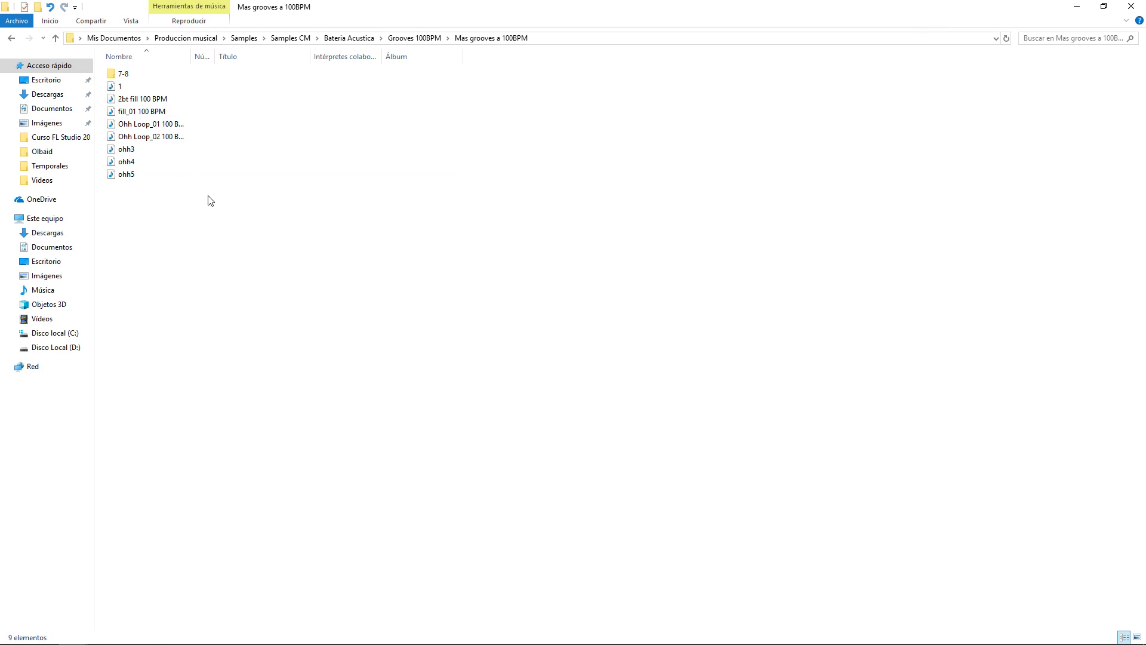
Add the ohh5 sample from the open folder to the FL Studio channel rack as a new channel below Clap
{"action": "left_click", "coordinate": [143, 177]}
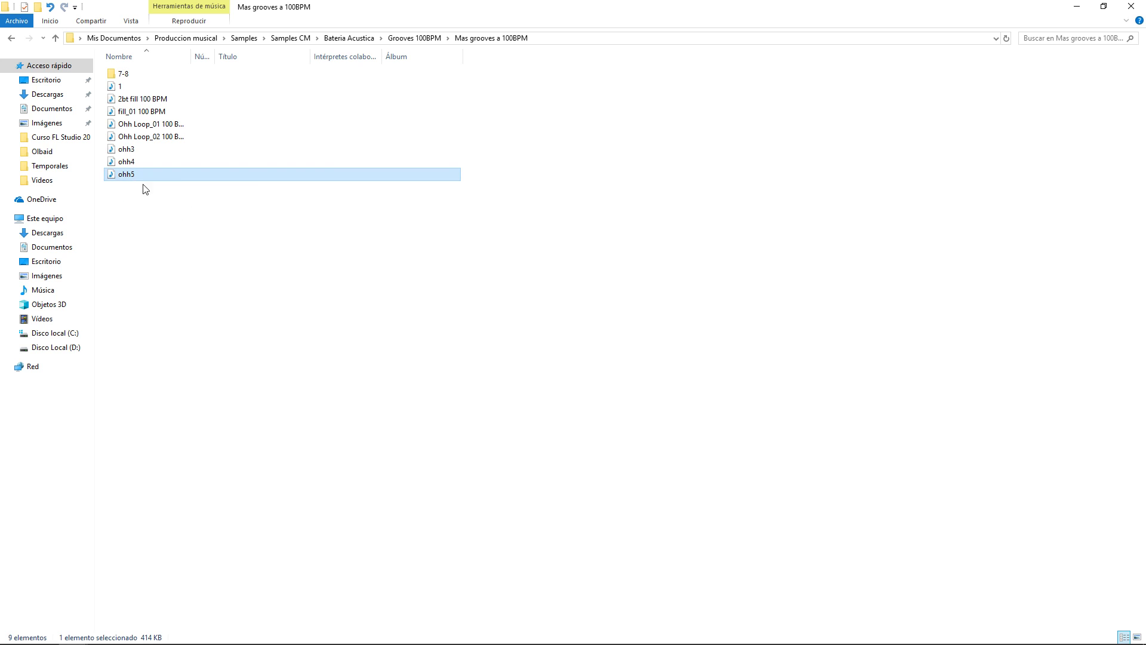
{"action": "left_click", "coordinate": [187, 633]}
{"action": "left_click_drag", "start_coordinate": [187, 633], "coordinate": [249, 121]}
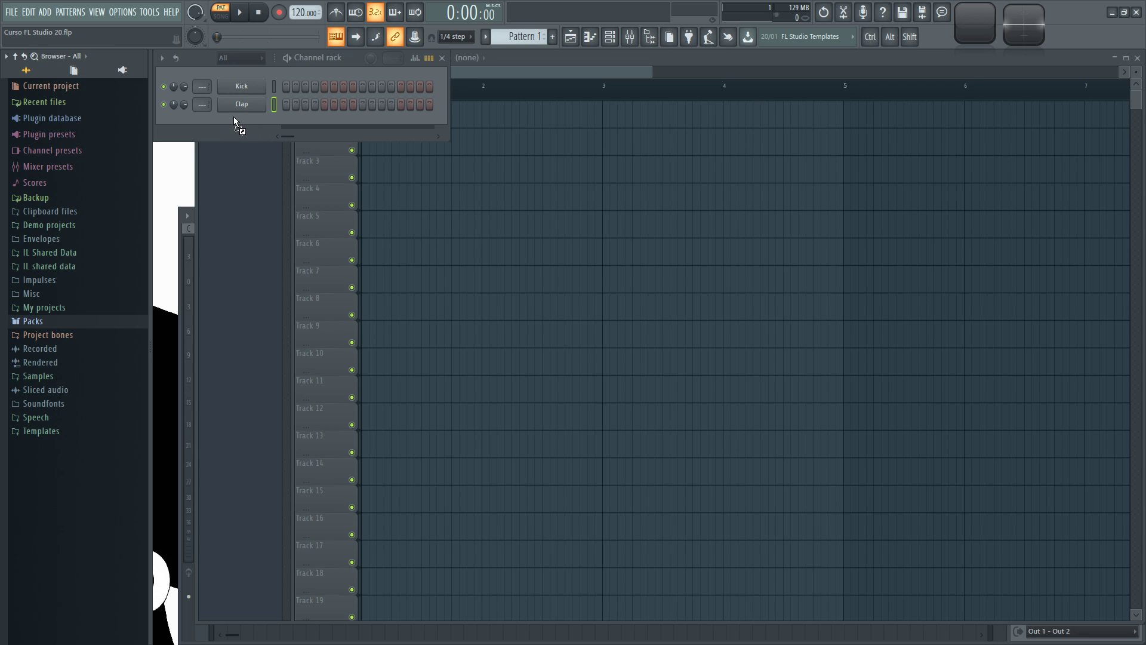
{"action": "left_click_drag", "start_coordinate": [235, 116], "coordinate": [237, 118]}
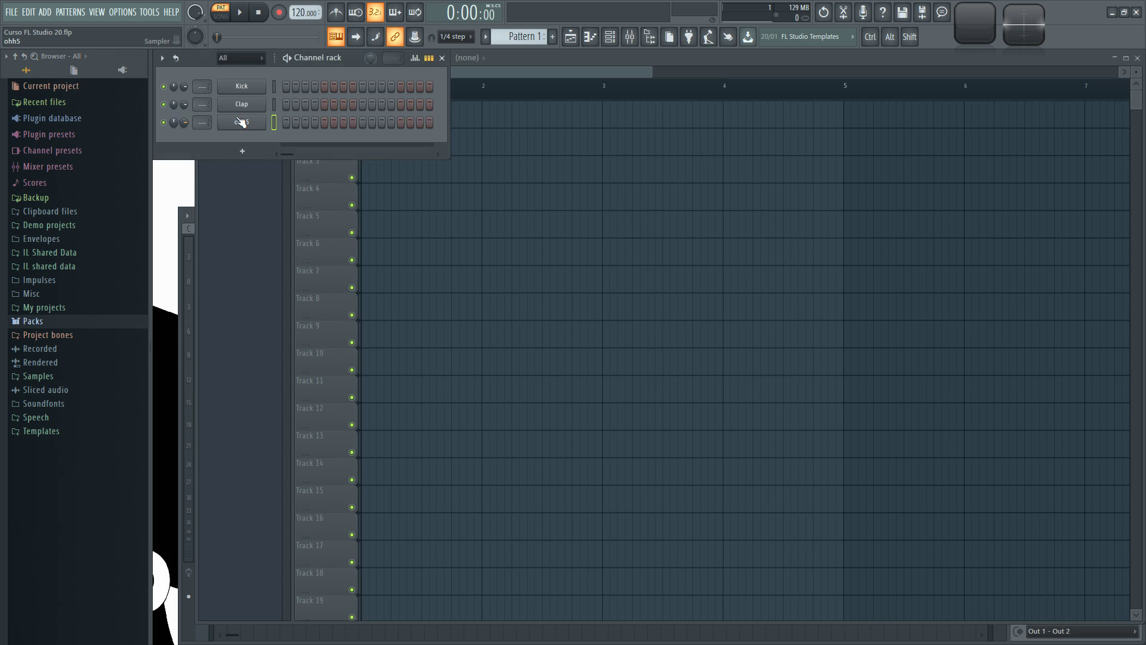
Open the ohh5 channel's sampler settings, audition its waveform and move the window clear of the channel rack
{"action": "left_click", "coordinate": [242, 121]}
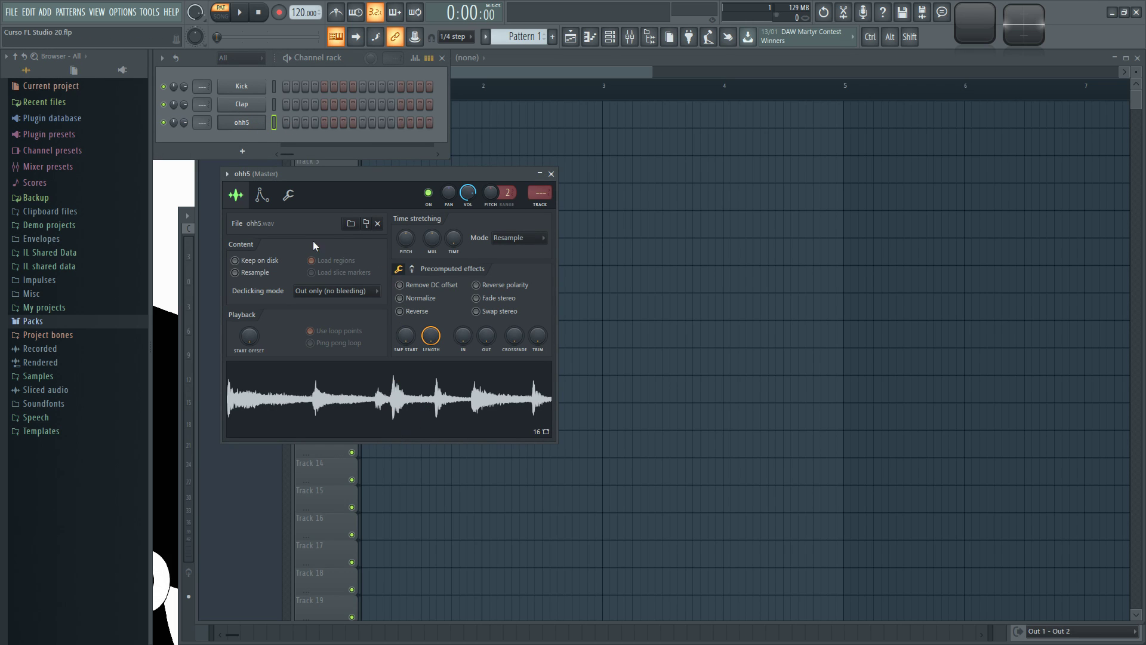
{"action": "left_click", "coordinate": [313, 416]}
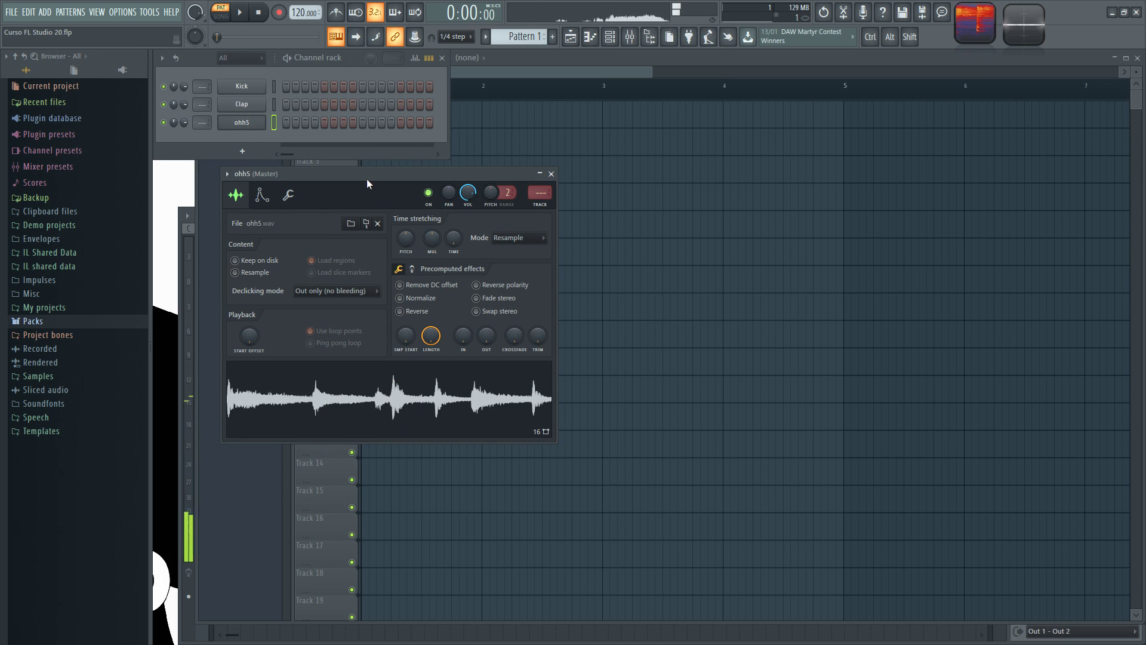
{"action": "left_click_drag", "start_coordinate": [366, 177], "coordinate": [439, 173]}
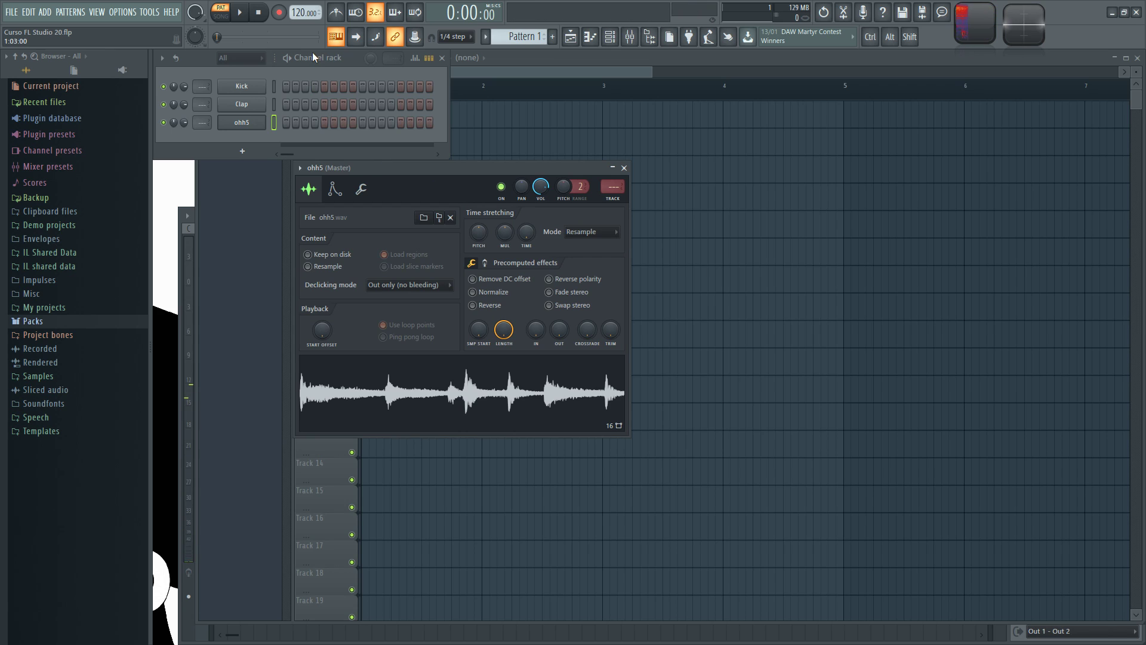
Place the ohh5 sample from File Explorer as an audio clip on playlist Track 2, starting at bar 1
{"action": "key", "text": "alt+Tab"}
{"action": "left_click_drag", "start_coordinate": [128, 179], "coordinate": [499, 137]}
{"action": "left_click_drag", "start_coordinate": [571, 149], "coordinate": [397, 140]}
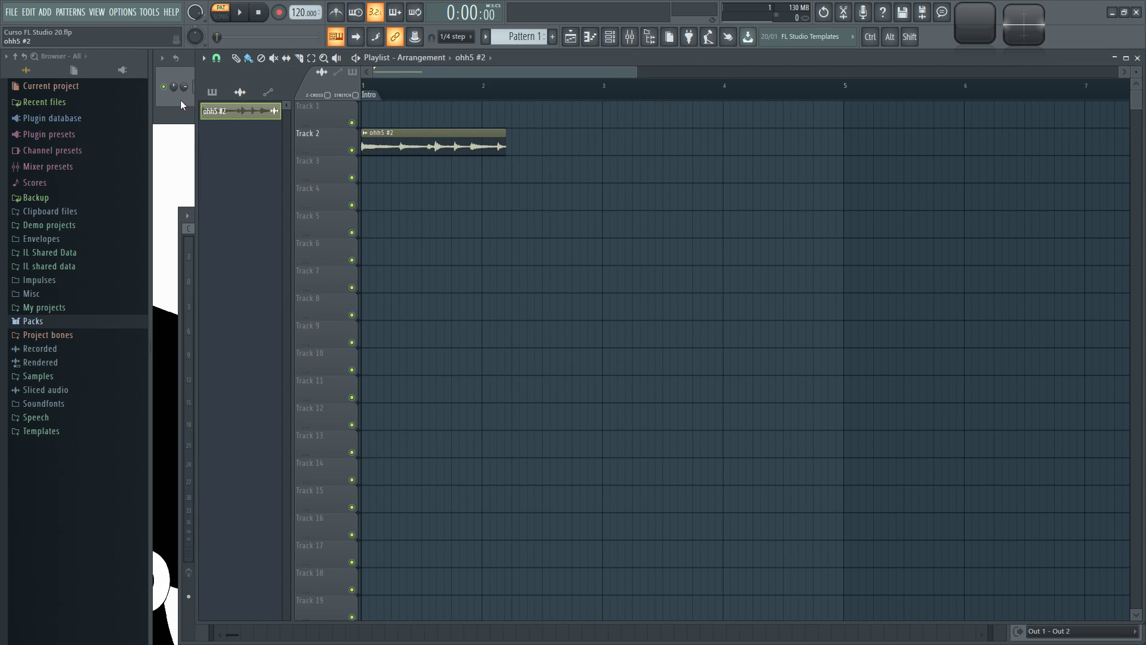
Play the playlist clip in Song mode and stop playback
{"action": "left_click", "coordinate": [220, 16]}
{"action": "left_click", "coordinate": [240, 12]}
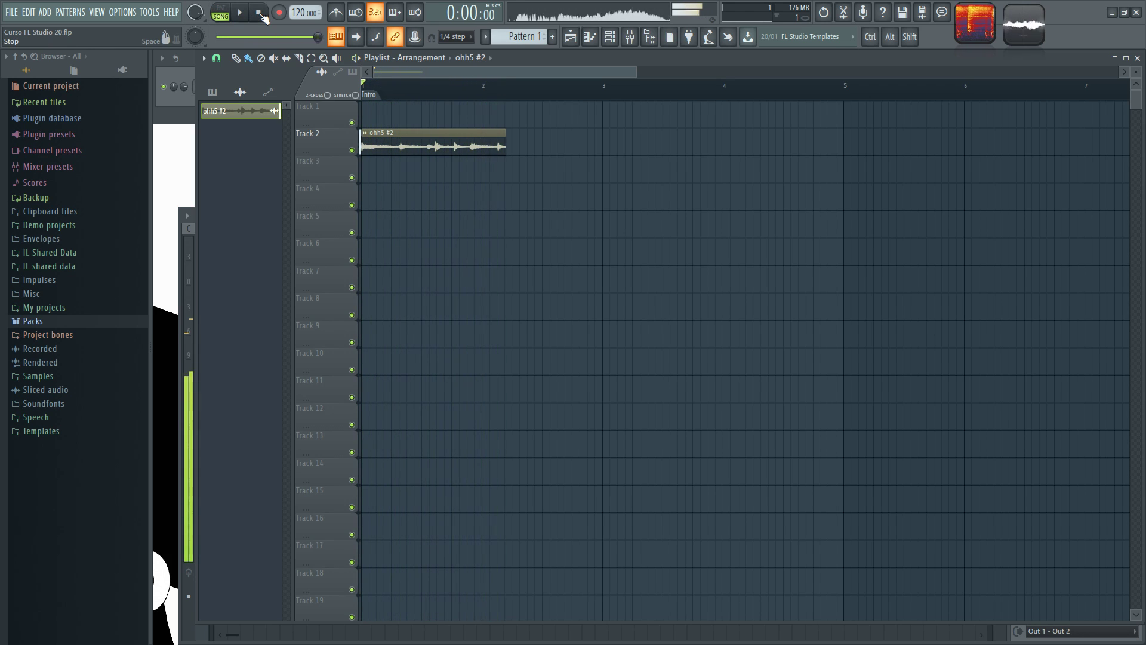
{"action": "left_click", "coordinate": [259, 12]}
Show all channels in the channel rack and insert a Fruity slicer channel
{"action": "key", "text": "F6"}
{"action": "right_click", "coordinate": [260, 87]}
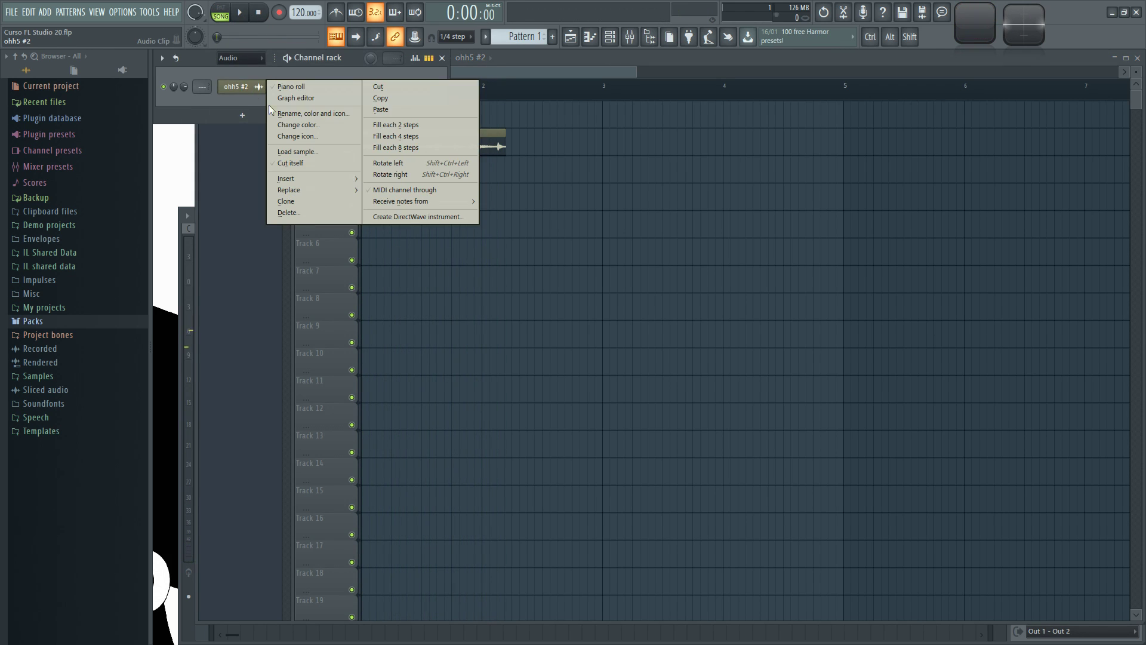
{"action": "left_click", "coordinate": [241, 58]}
{"action": "left_click", "coordinate": [229, 73]}
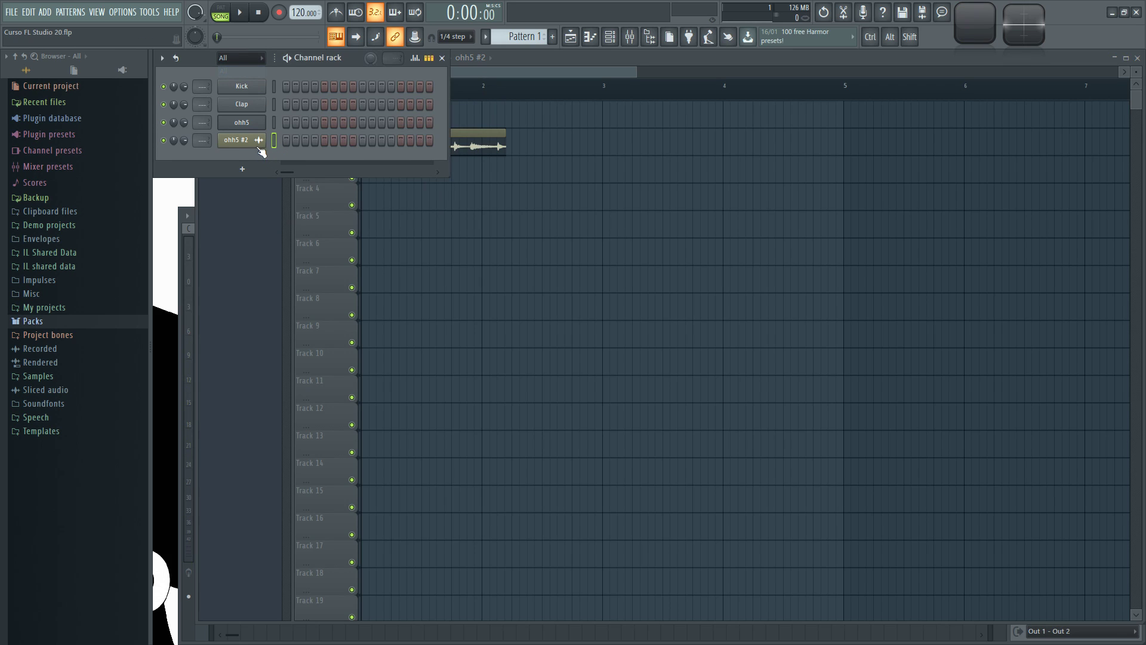
{"action": "right_click", "coordinate": [259, 146]}
{"action": "mouse_move", "coordinate": [300, 230]}
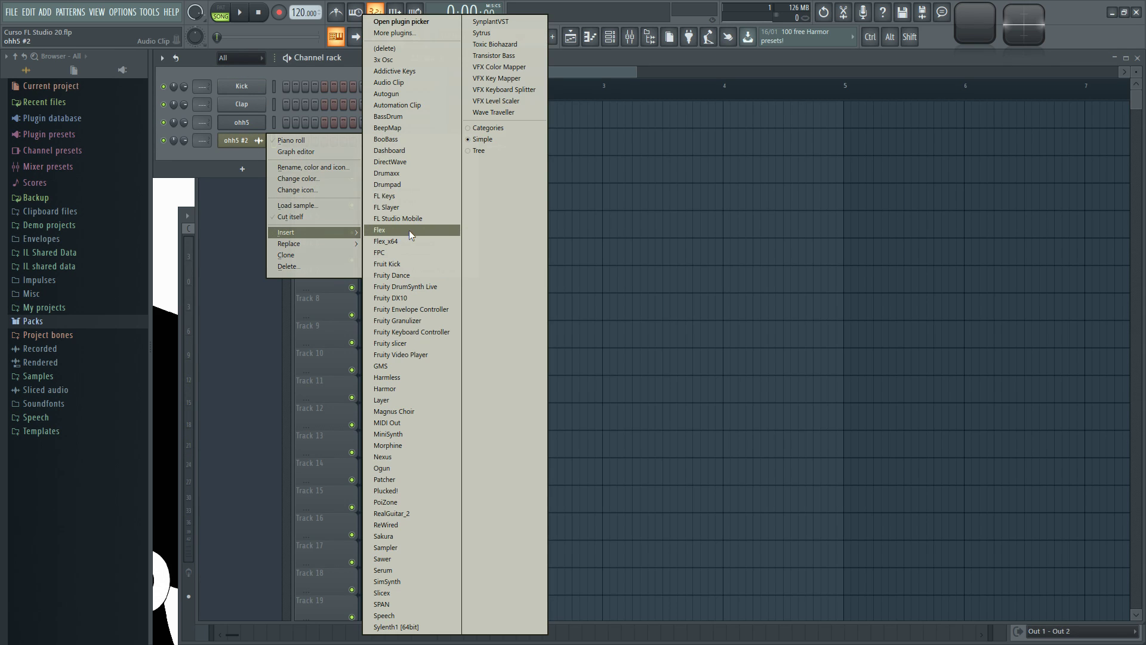
{"action": "left_click", "coordinate": [429, 345]}
{"action": "left_click_drag", "start_coordinate": [332, 214], "coordinate": [317, 213]}
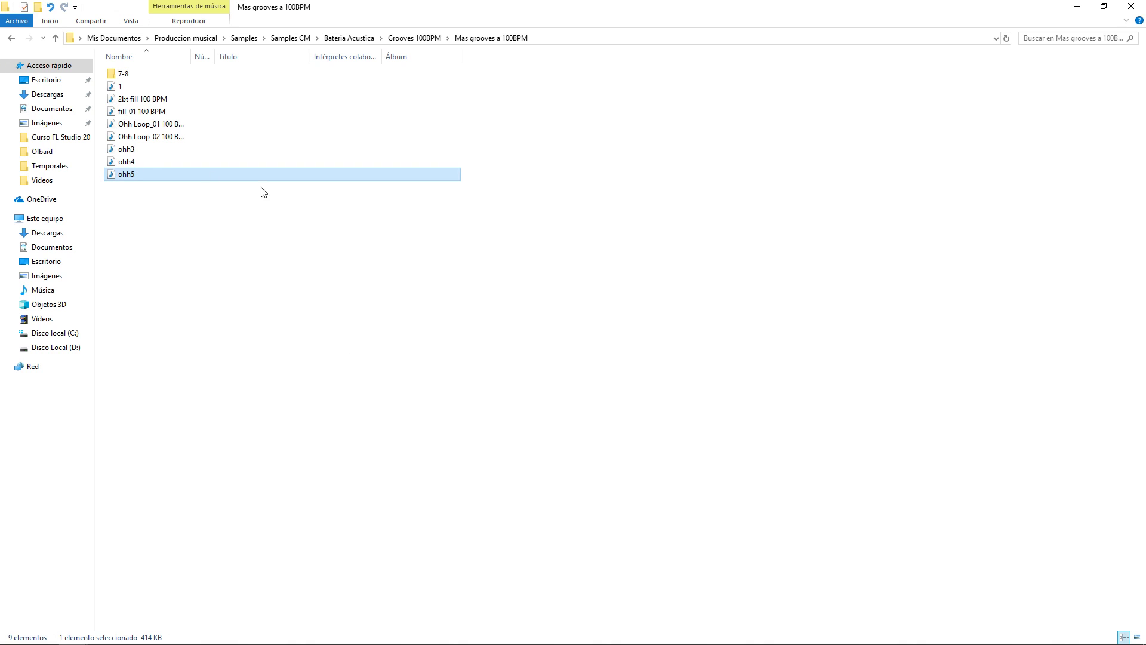
Load the ohh5 sample from File Explorer into Fruity slicer and play the sliced loop in Pattern mode
{"action": "left_click_drag", "start_coordinate": [128, 175], "coordinate": [192, 227]}
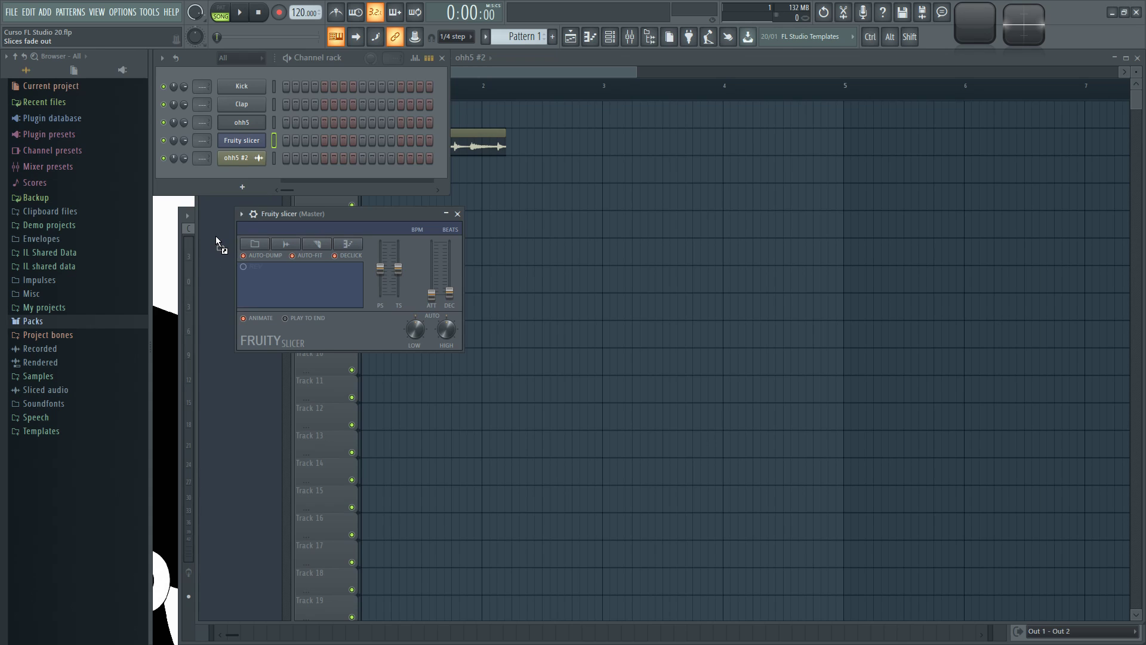
{"action": "left_click_drag", "start_coordinate": [216, 235], "coordinate": [320, 276]}
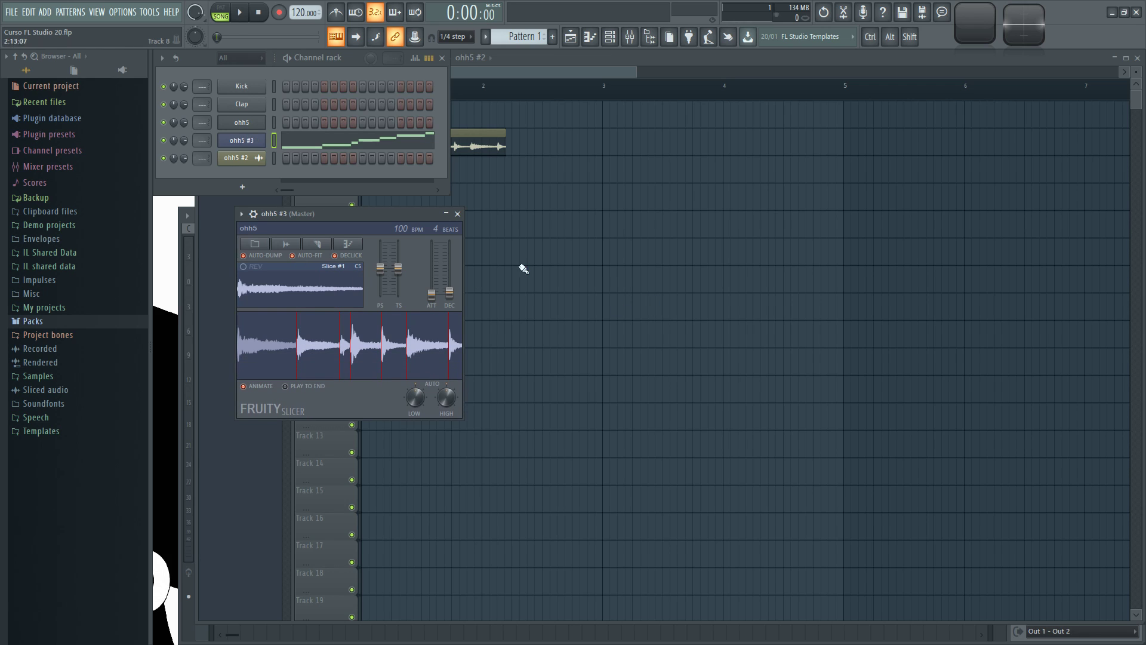
{"action": "left_click", "coordinate": [220, 7]}
{"action": "left_click", "coordinate": [239, 12]}
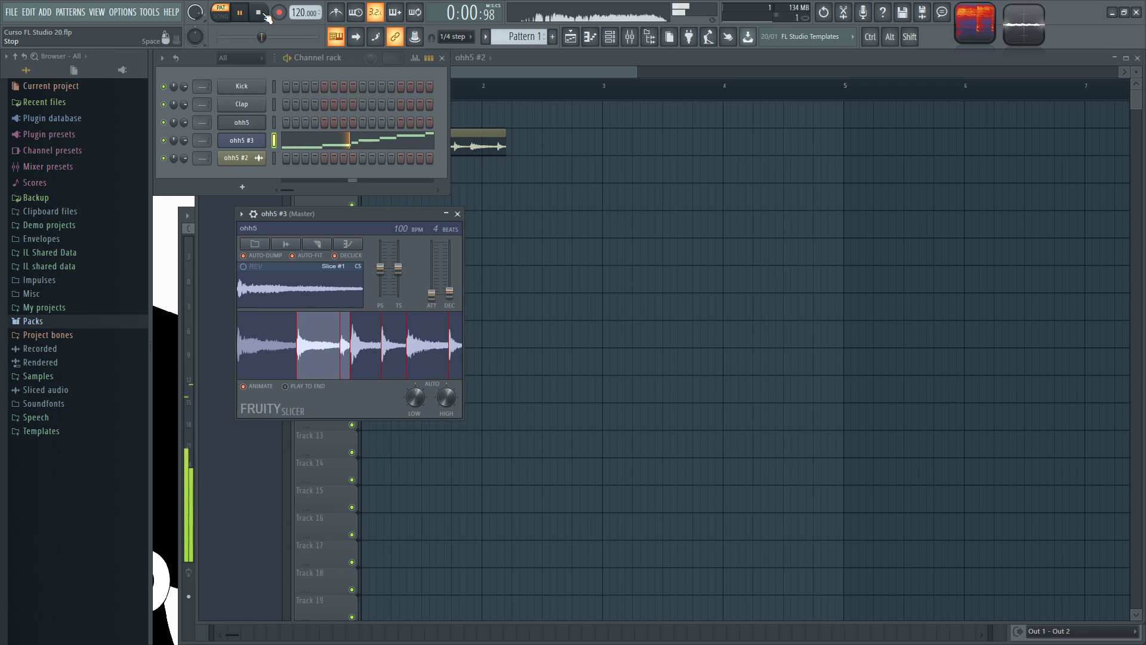
{"action": "left_click", "coordinate": [262, 14]}
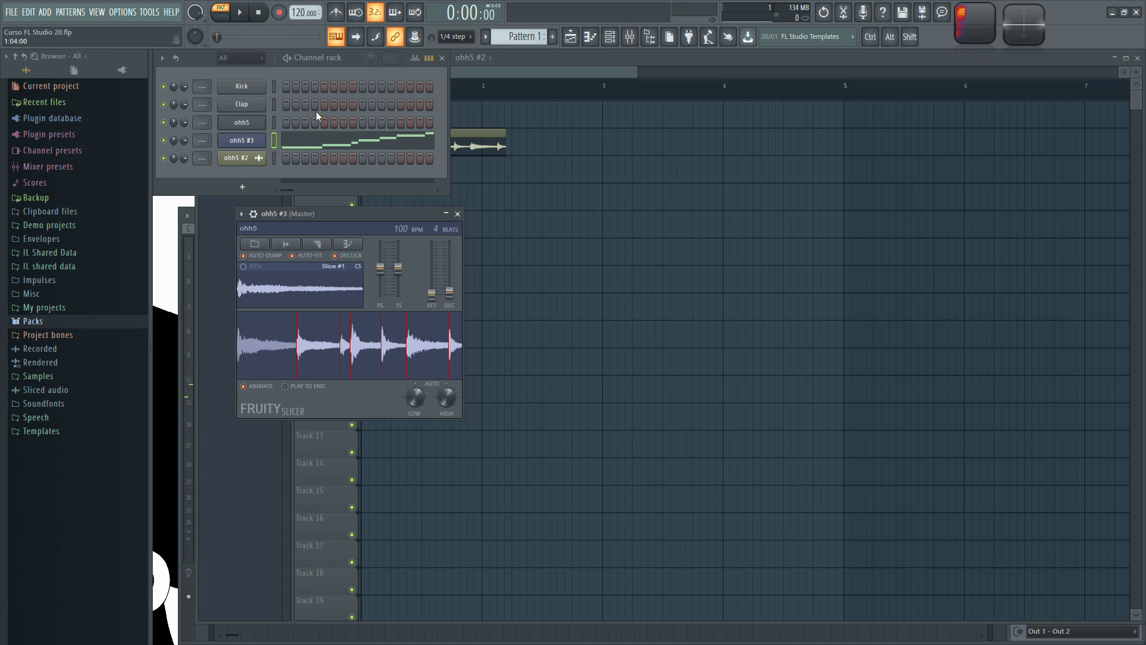
Add four groove loops from the Grooves HH 100BPM folder, including Groove Loop_27 and Groove Loop_28, to the channel rack
{"action": "key", "text": "alt+Tab"}
{"action": "left_click", "coordinate": [341, 283]}
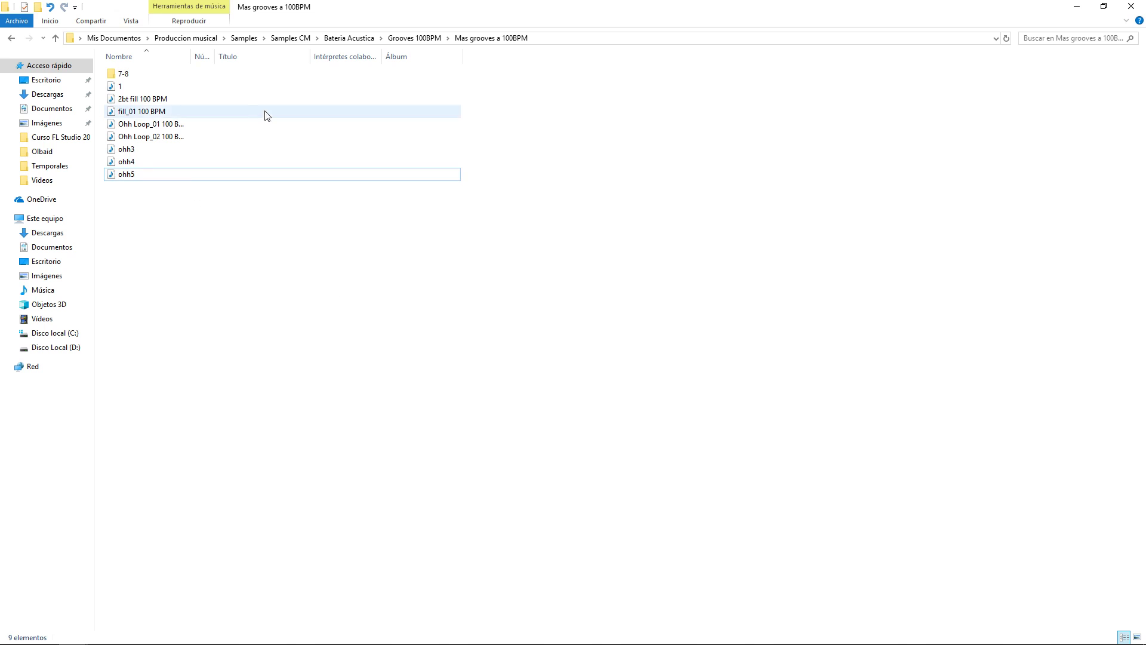
{"action": "left_click", "coordinate": [11, 38]}
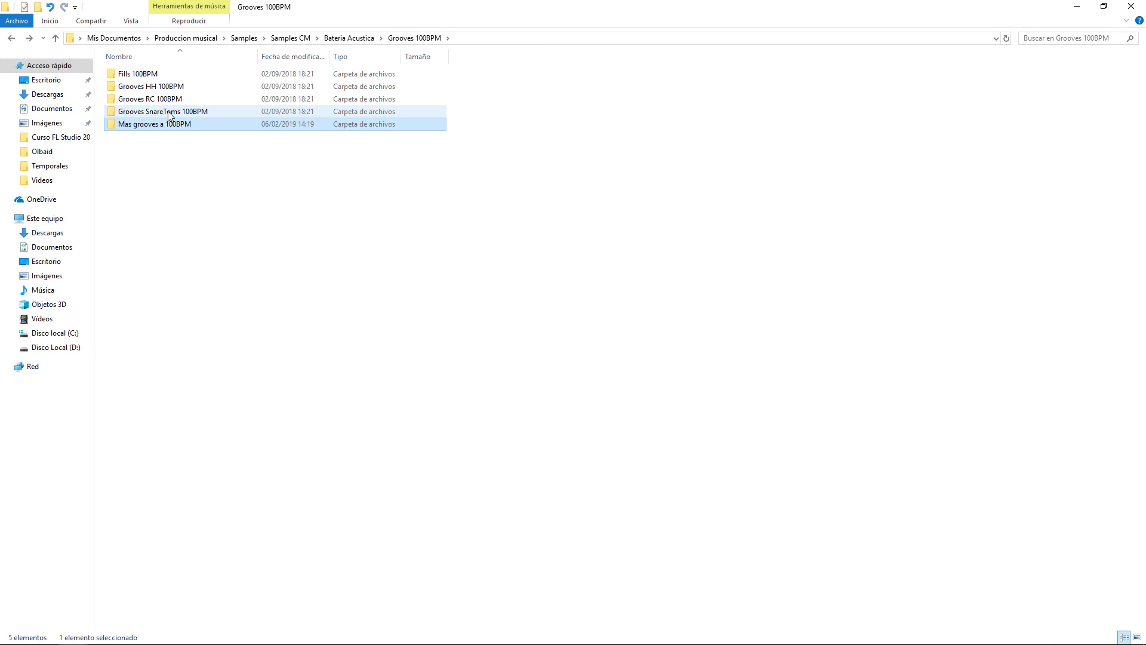
{"action": "left_click", "coordinate": [179, 88]}
{"action": "double_click", "coordinate": [179, 88]}
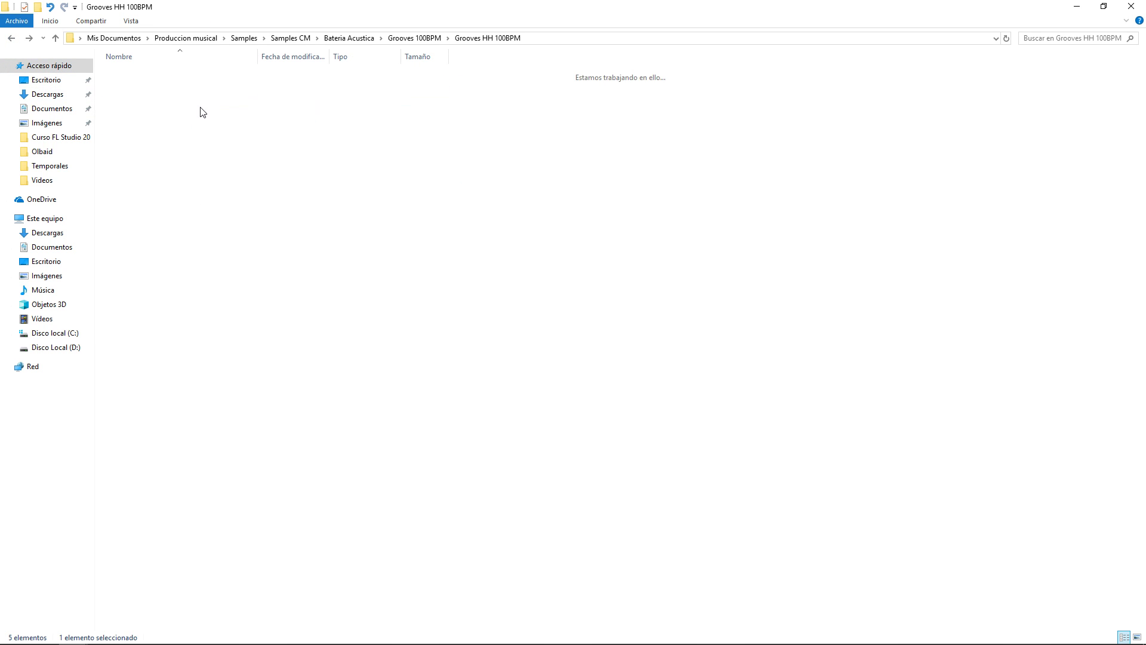
{"action": "left_click_drag", "start_coordinate": [206, 529], "coordinate": [509, 59]}
Audition the Groove Loop_27 and Groove Loop_28 channels and move the sampler window clear of the channel rack
{"action": "left_click", "coordinate": [244, 177]}
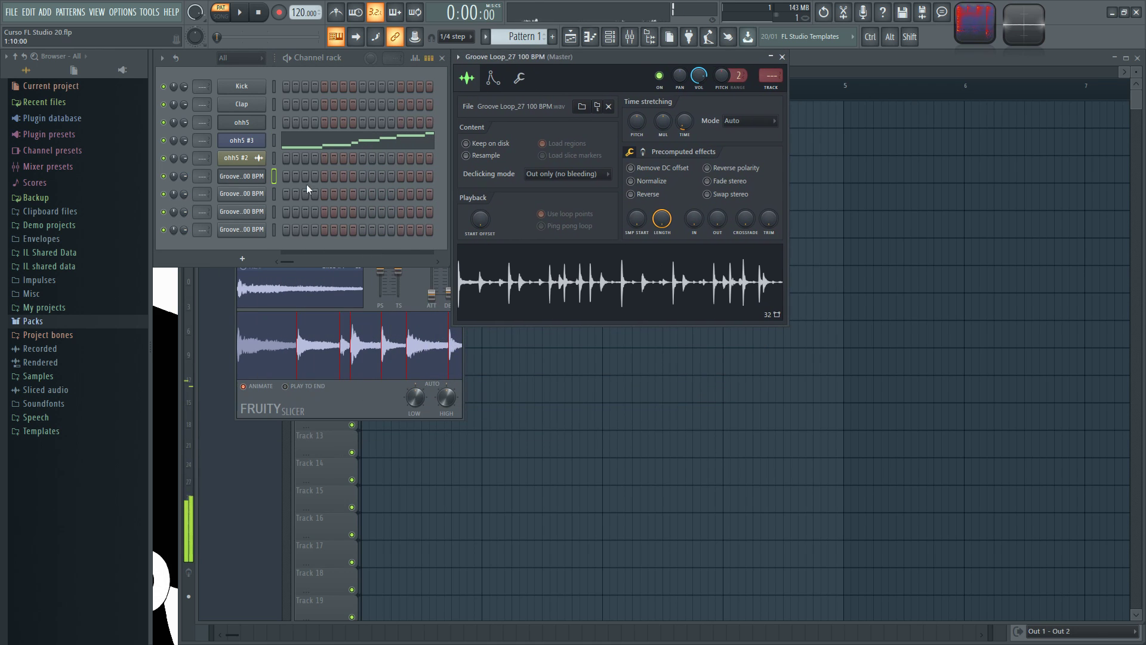
{"action": "left_click", "coordinate": [247, 196]}
{"action": "left_click_drag", "start_coordinate": [303, 163], "coordinate": [572, 84]}
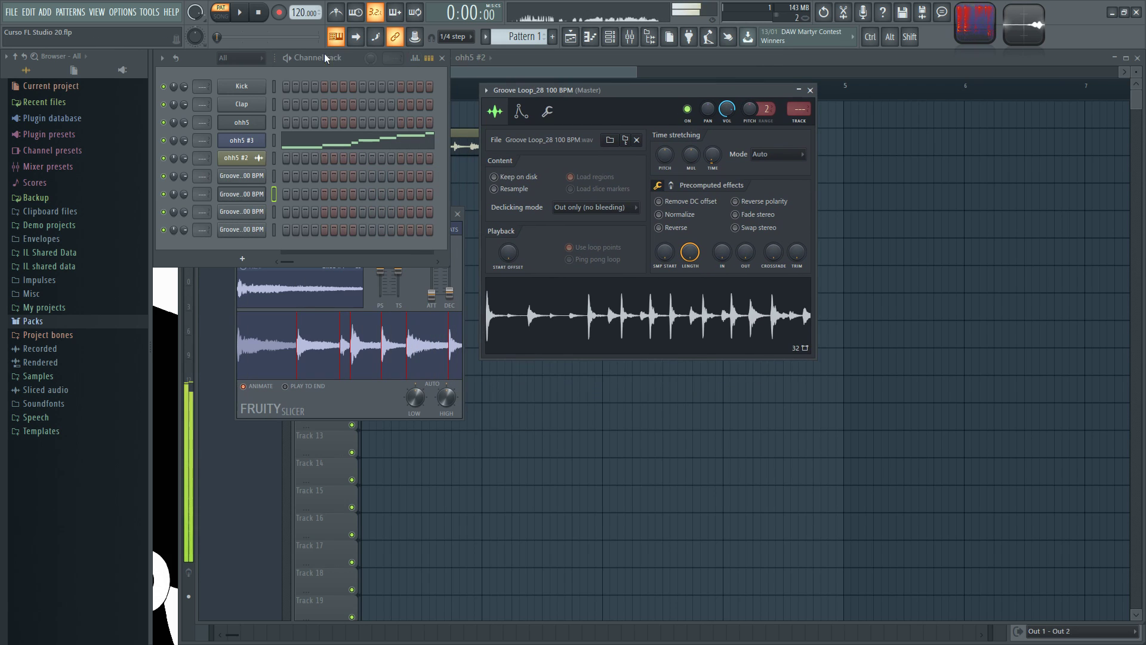
Audition the Groove Loop_29 and Groove Loop_30 channels, and close both open sampler windows
{"action": "left_click", "coordinate": [274, 211]}
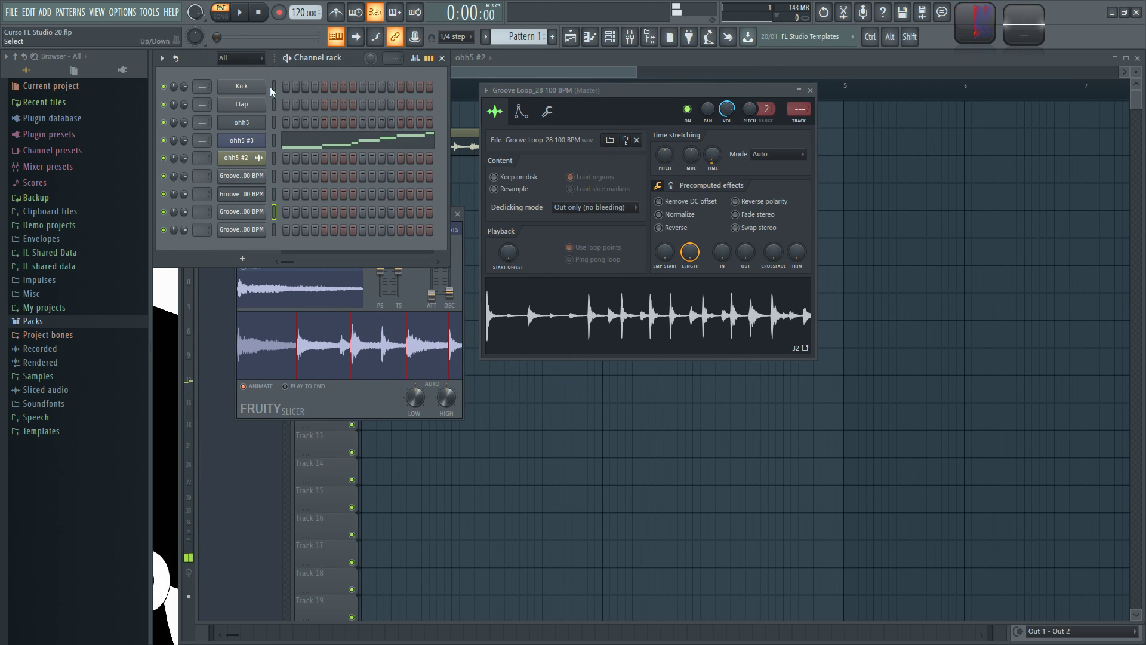
{"action": "left_click", "coordinate": [261, 230]}
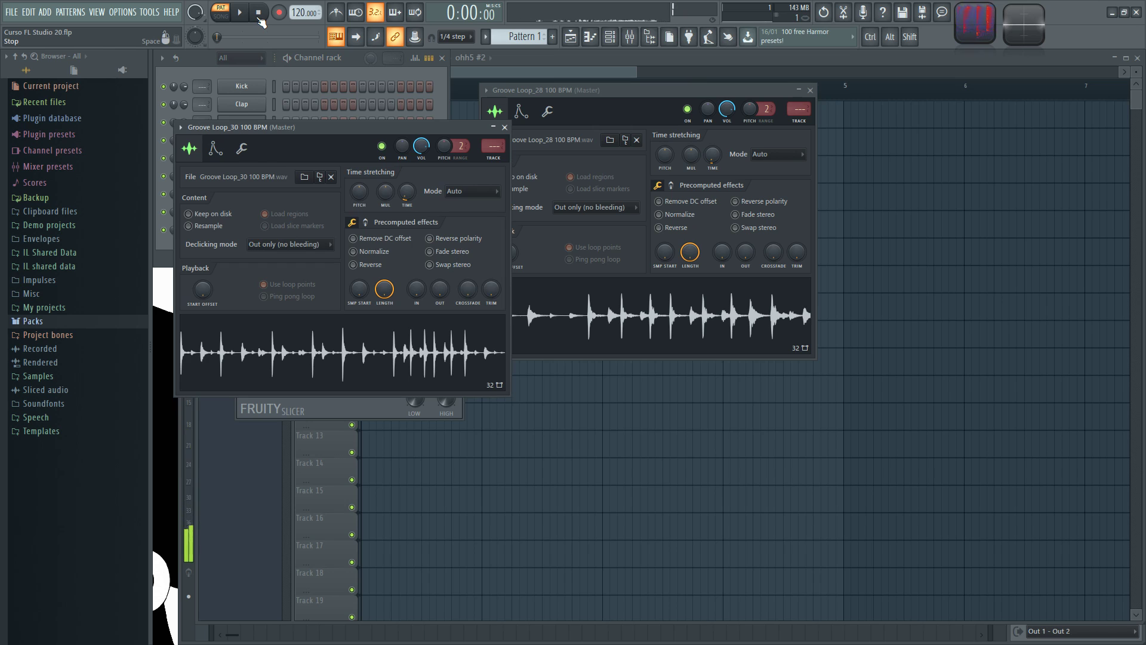
{"action": "left_click", "coordinate": [504, 128]}
{"action": "left_click", "coordinate": [810, 90]}
Bring the four groove loops, Groove Loop_27 to Groove Loop_30, from File Explorer into the playlist at bar 1 on Tracks 4 to 7
{"action": "key", "text": "alt+Tab"}
{"action": "left_click_drag", "start_coordinate": [149, 452], "coordinate": [459, 202]}
{"action": "key", "text": "alt+Tab"}
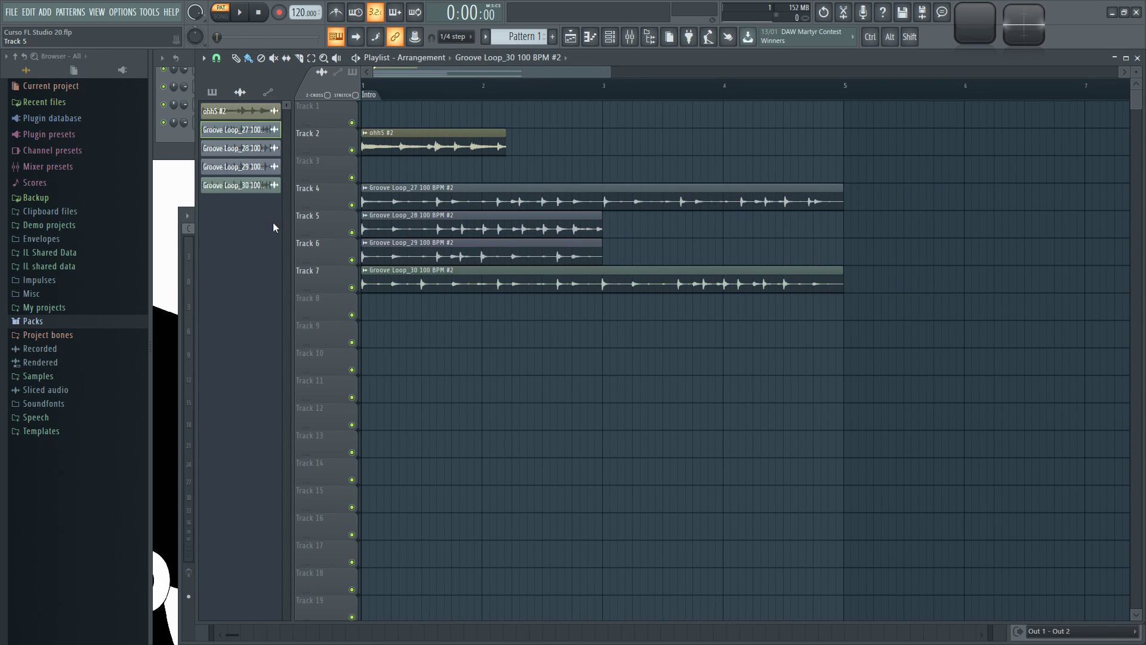
Play the playlist in Song mode, soloing Tracks 4, 5, 6 and 7 in turn, and stop with all tracks active again
{"action": "left_click", "coordinate": [351, 205], "text": "ctrl"}
{"action": "key", "text": "space"}
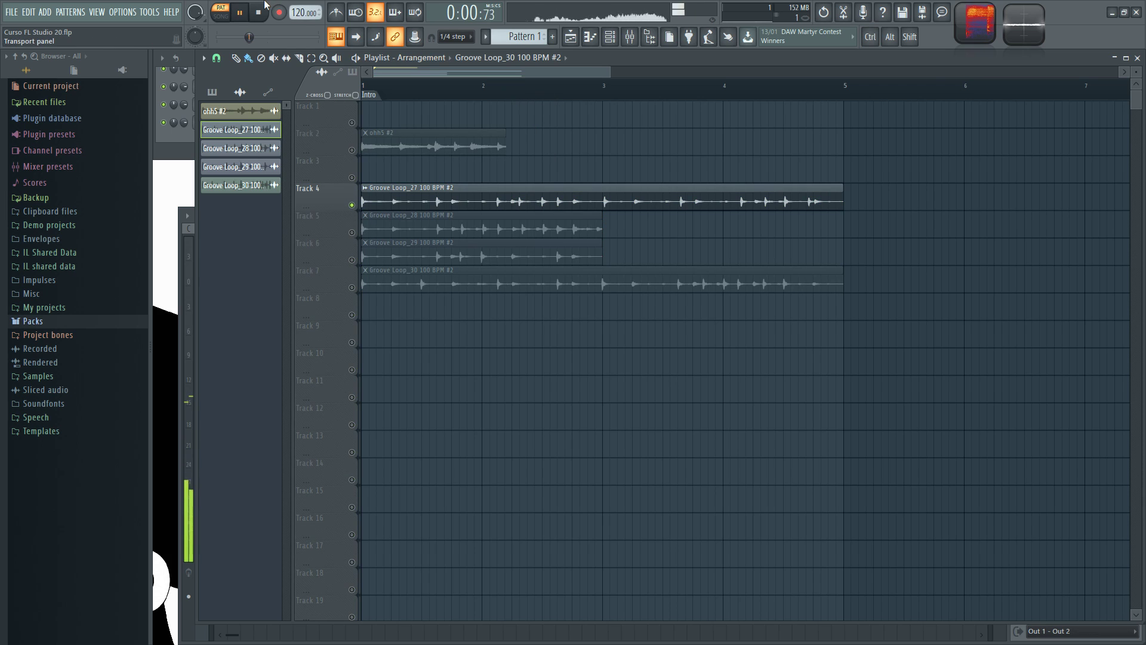
{"action": "key", "text": "l"}
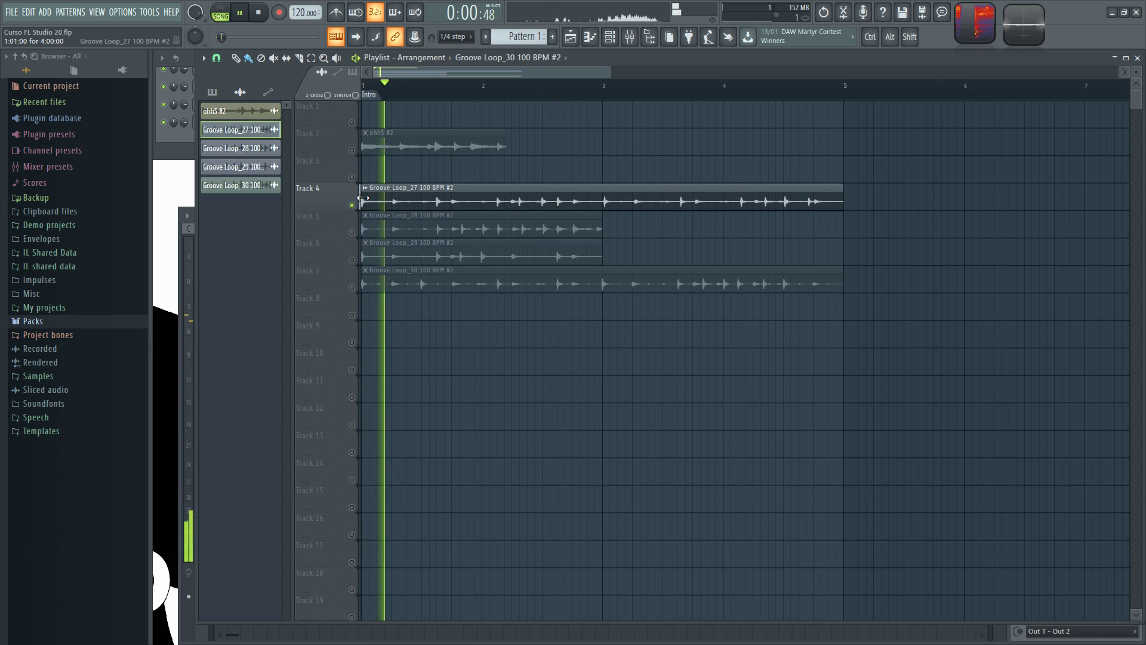
{"action": "left_click", "coordinate": [352, 233], "text": "ctrl"}
{"action": "left_click", "coordinate": [351, 260], "text": "ctrl"}
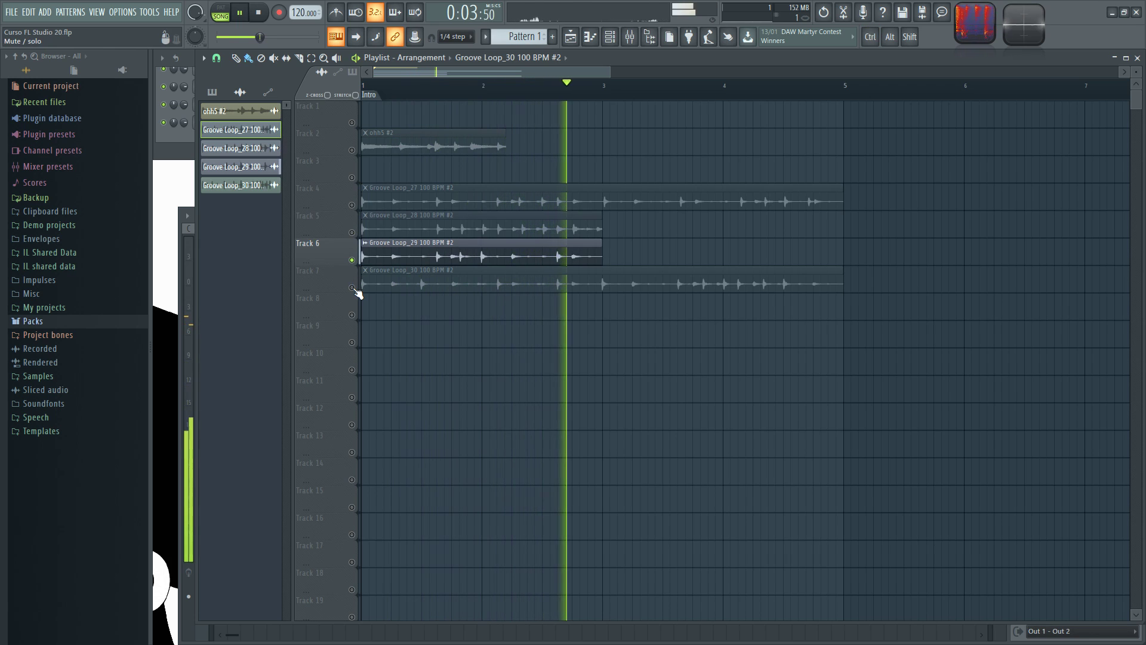
{"action": "left_click", "coordinate": [352, 287], "text": "ctrl"}
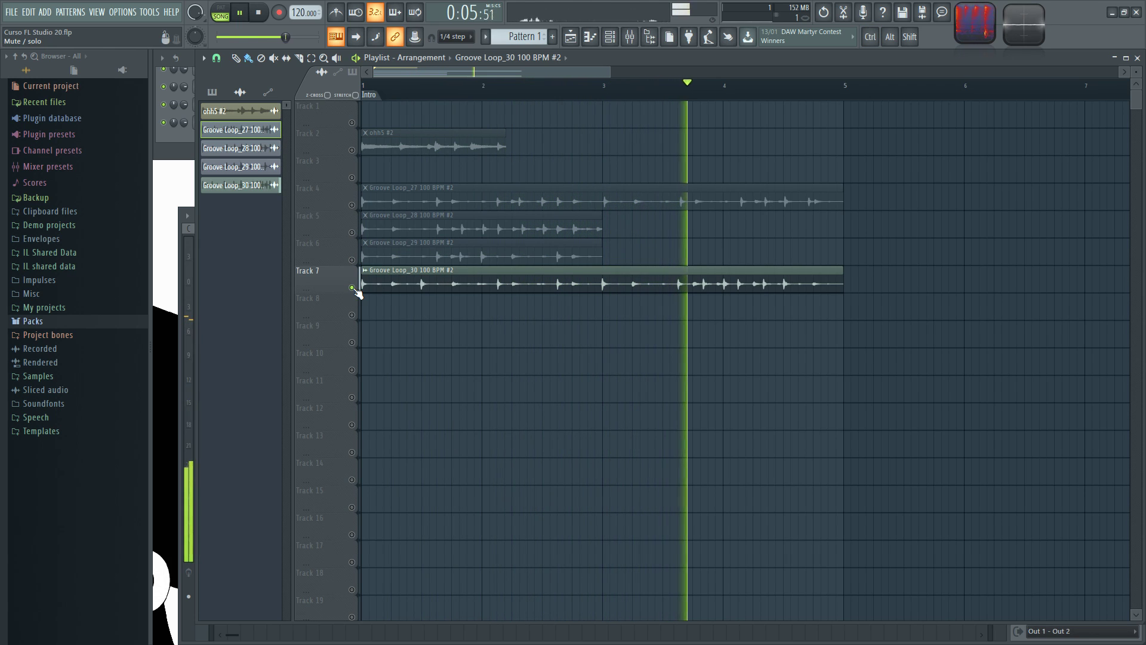
{"action": "left_click", "coordinate": [351, 287], "text": "ctrl"}
{"action": "key", "text": "space"}
Move the ohh5 #2 clip on Track 2 to start at 1:14:00, and view the Groove Loop_27 clip's sample settings
{"action": "left_click_drag", "start_coordinate": [418, 145], "coordinate": [530, 156]}
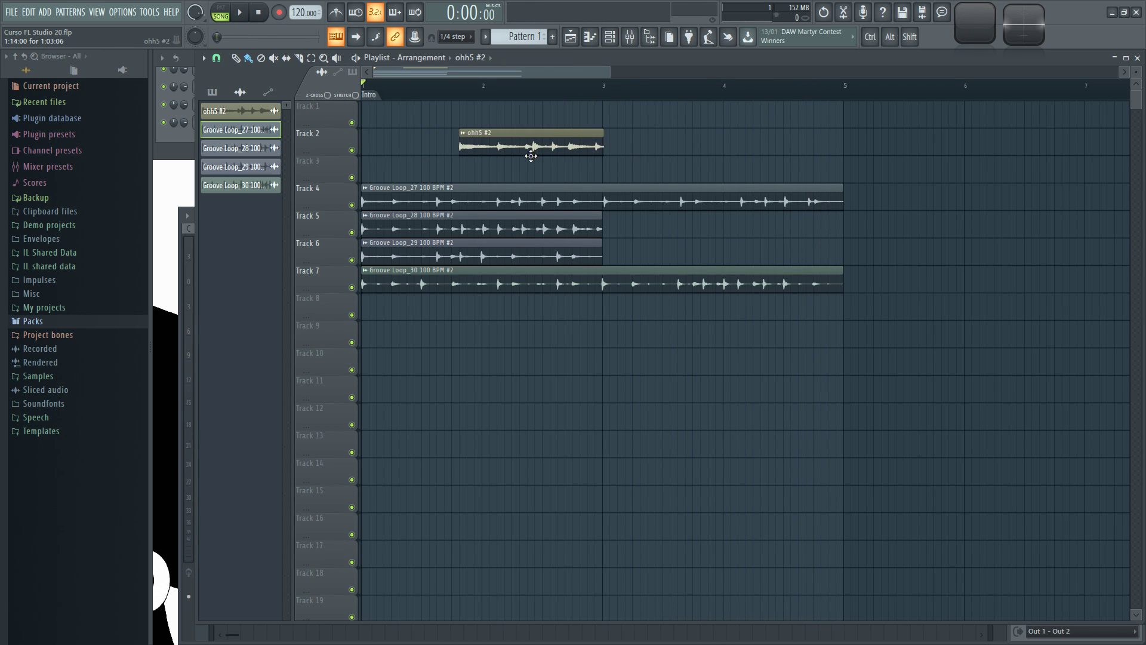
{"action": "double_click", "coordinate": [516, 197]}
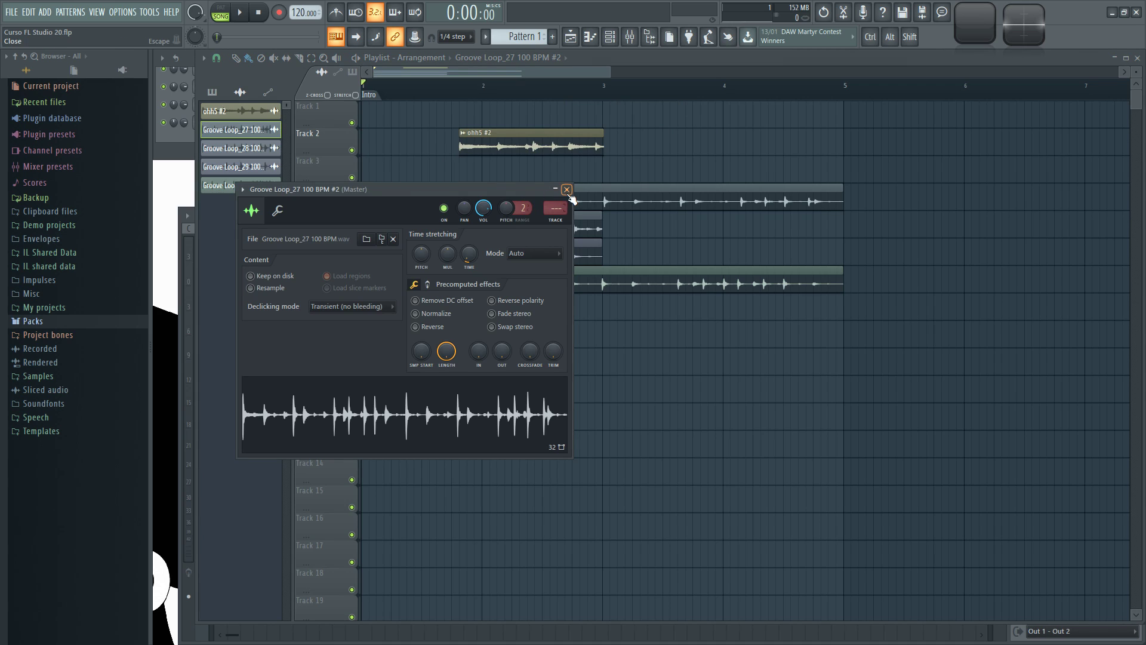
{"action": "left_click", "coordinate": [567, 190]}
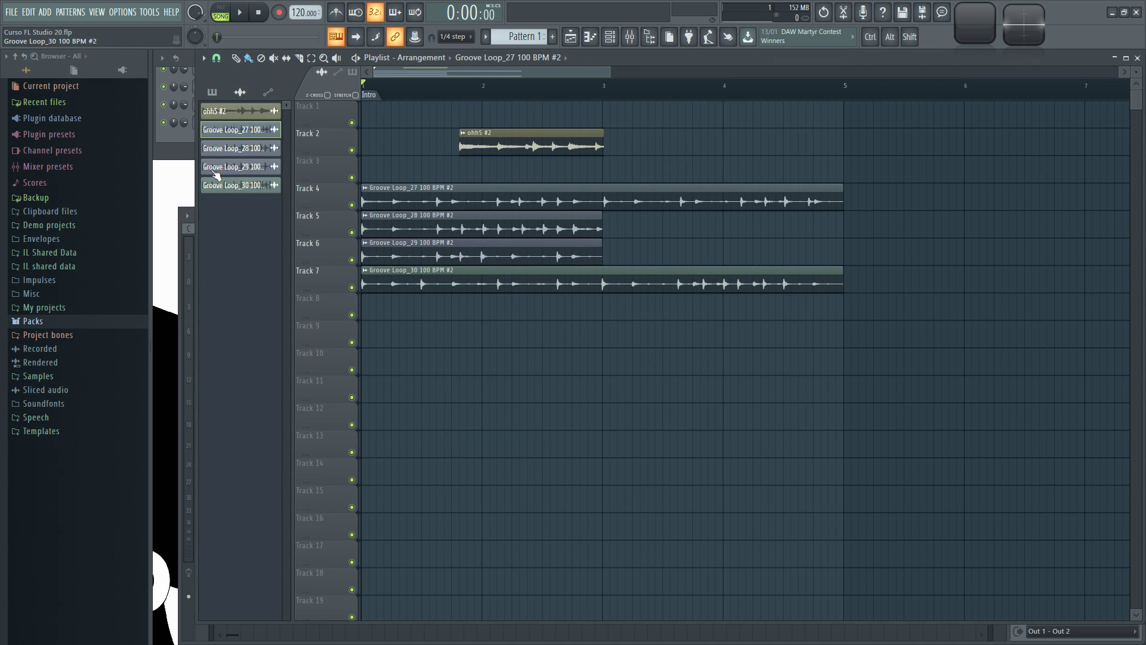
Bring the channel rack forward and filter it to show all channels, including the audio clips
{"action": "left_click", "coordinate": [181, 135]}
{"action": "left_click", "coordinate": [223, 62]}
{"action": "left_click", "coordinate": [235, 68]}
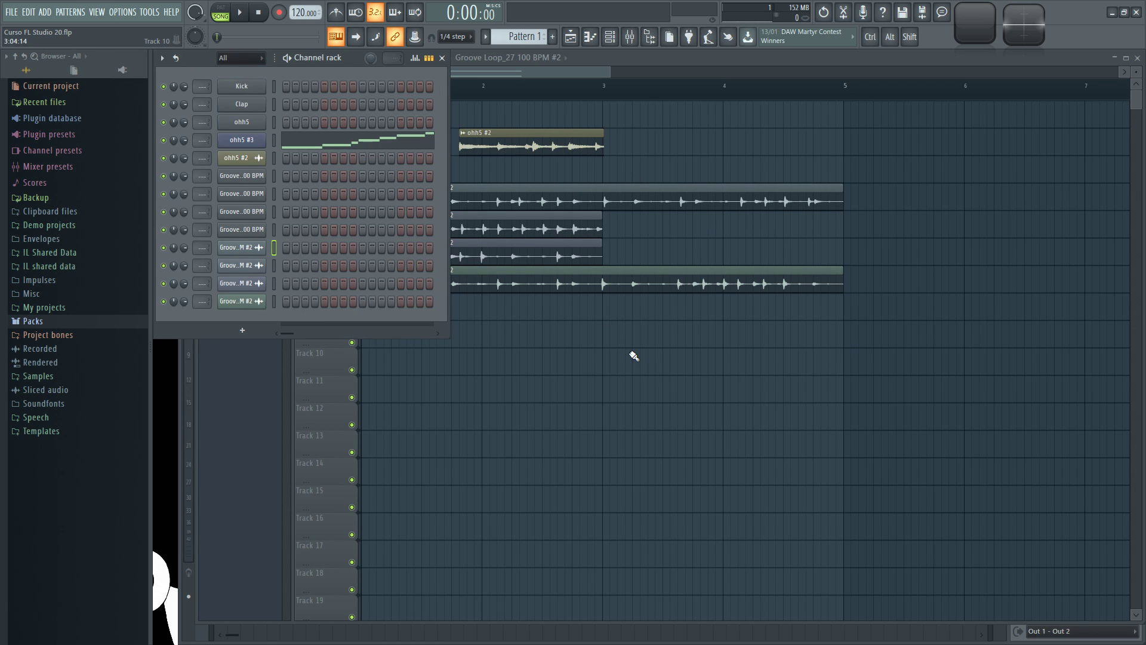
{"action": "key", "text": "alt+Tab"}
{"action": "key", "text": "alt+Tab"}
{"action": "left_click", "coordinate": [150, 16]}
{"action": "mouse_move", "coordinate": [128, 16]}
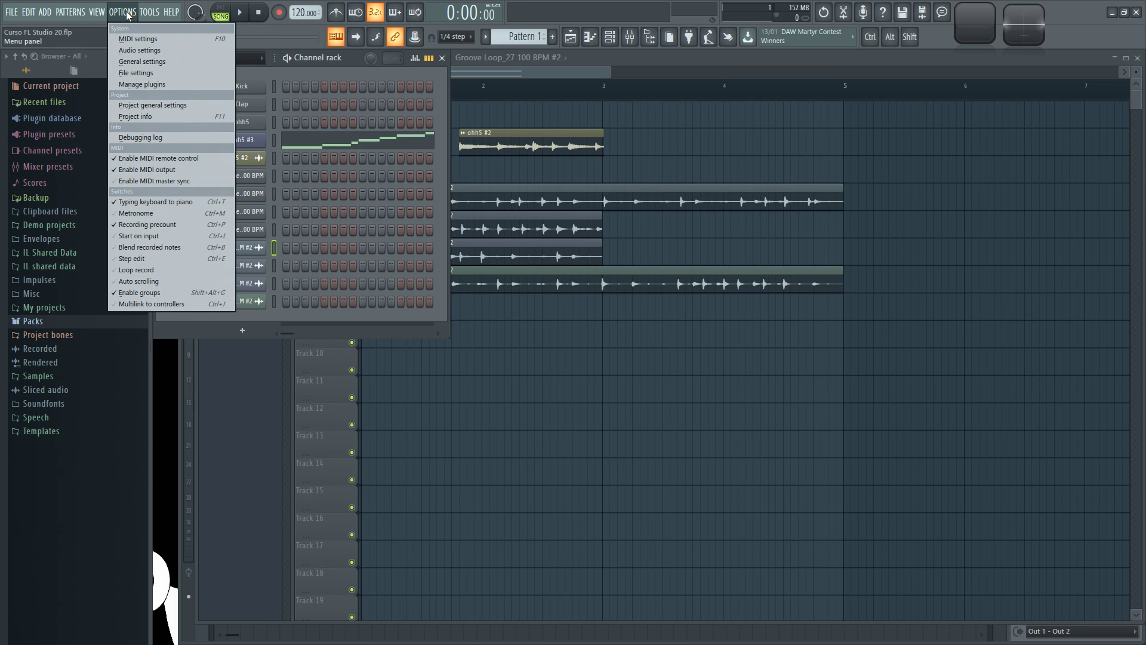
{"action": "left_click", "coordinate": [136, 74]}
{"action": "left_click", "coordinate": [755, 126]}
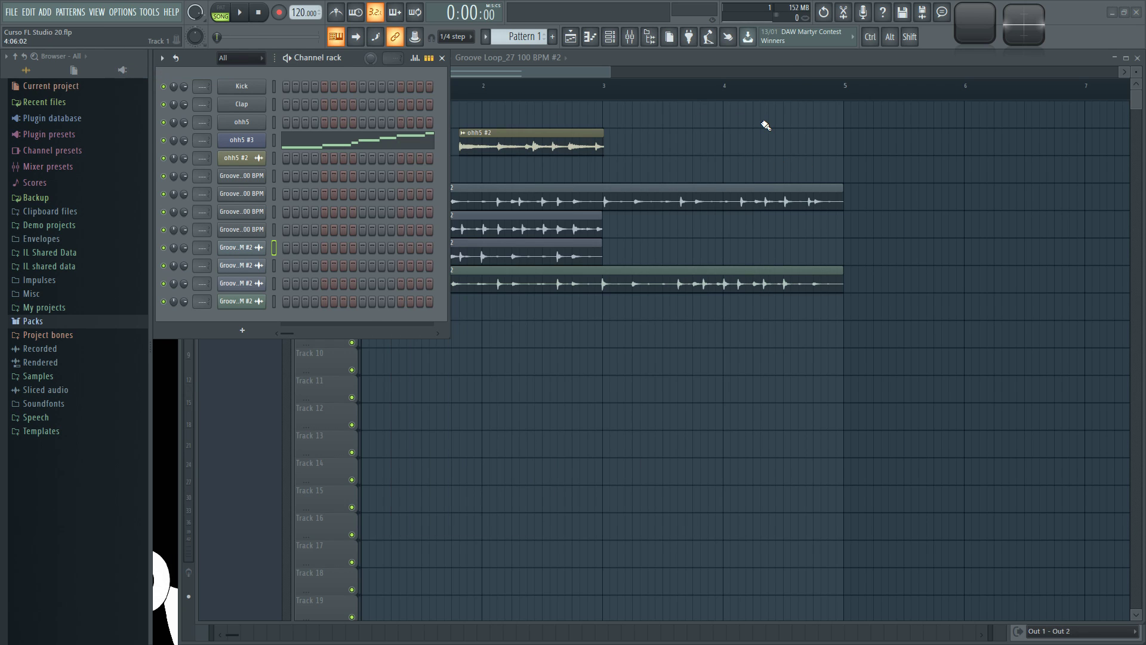
Open the File settings and bring up an enlarged folder picker for the first empty browser extra search folder
{"action": "key", "text": "F10"}
{"action": "left_click", "coordinate": [533, 143]}
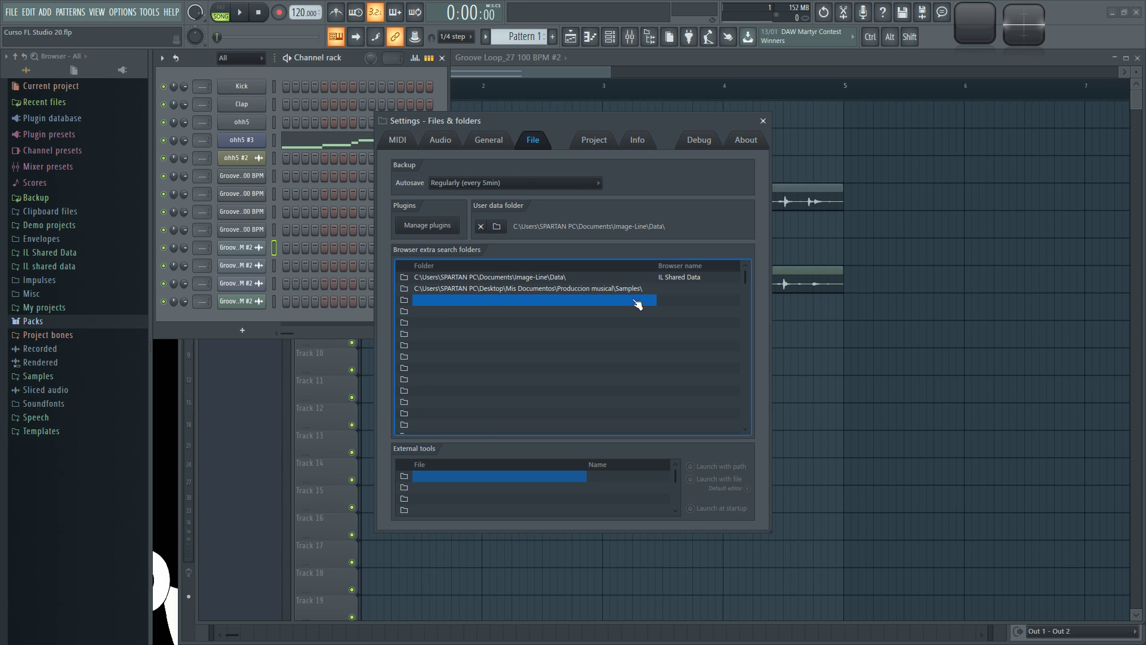
{"action": "left_click", "coordinate": [421, 302]}
{"action": "left_click", "coordinate": [407, 299]}
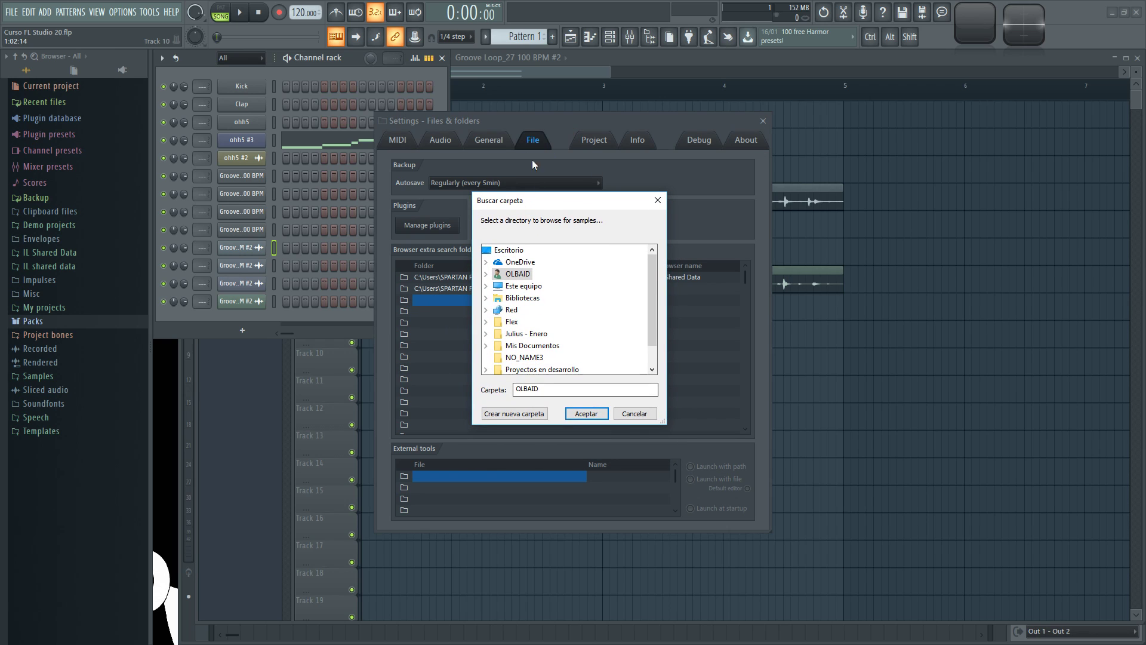
{"action": "left_click_drag", "start_coordinate": [659, 423], "coordinate": [737, 565]}
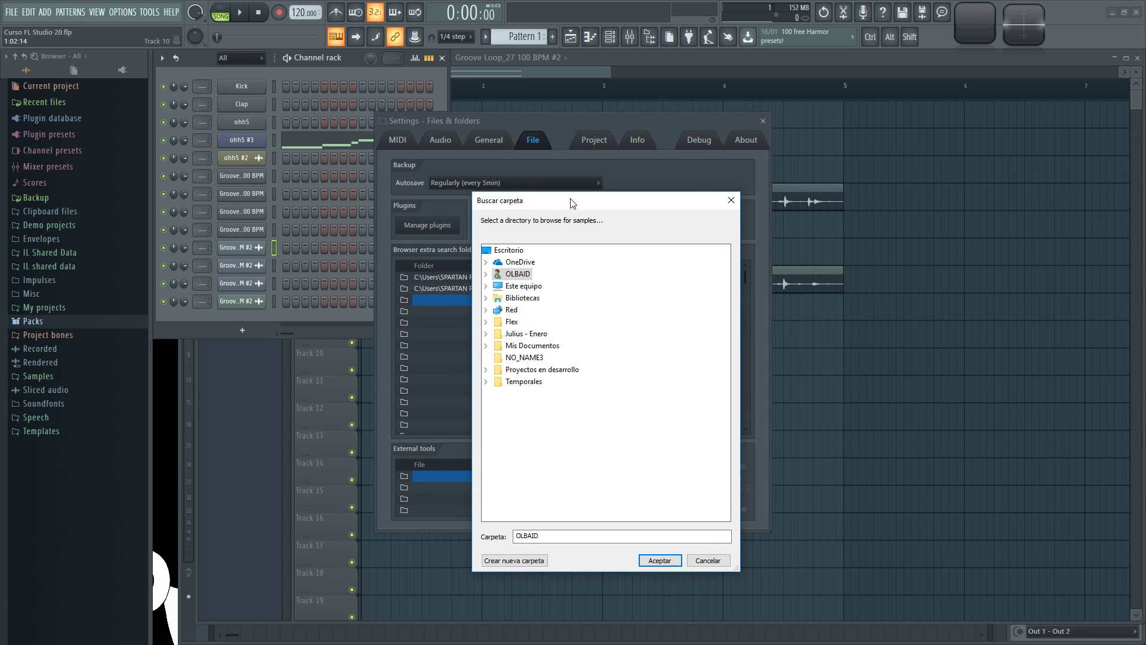
{"action": "left_click_drag", "start_coordinate": [574, 206], "coordinate": [533, 178]}
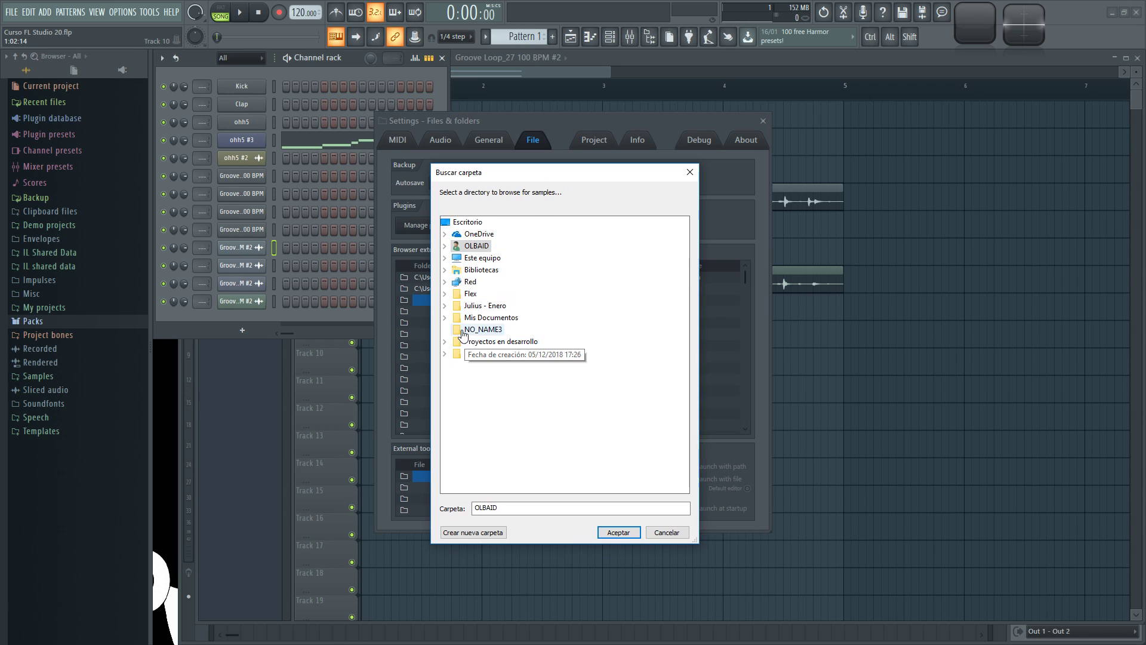
Set Mis Documentos\Produccion musical\Samples\Samples CM as the extra search folder and close the settings
{"action": "left_click", "coordinate": [444, 318]}
{"action": "left_click", "coordinate": [456, 376]}
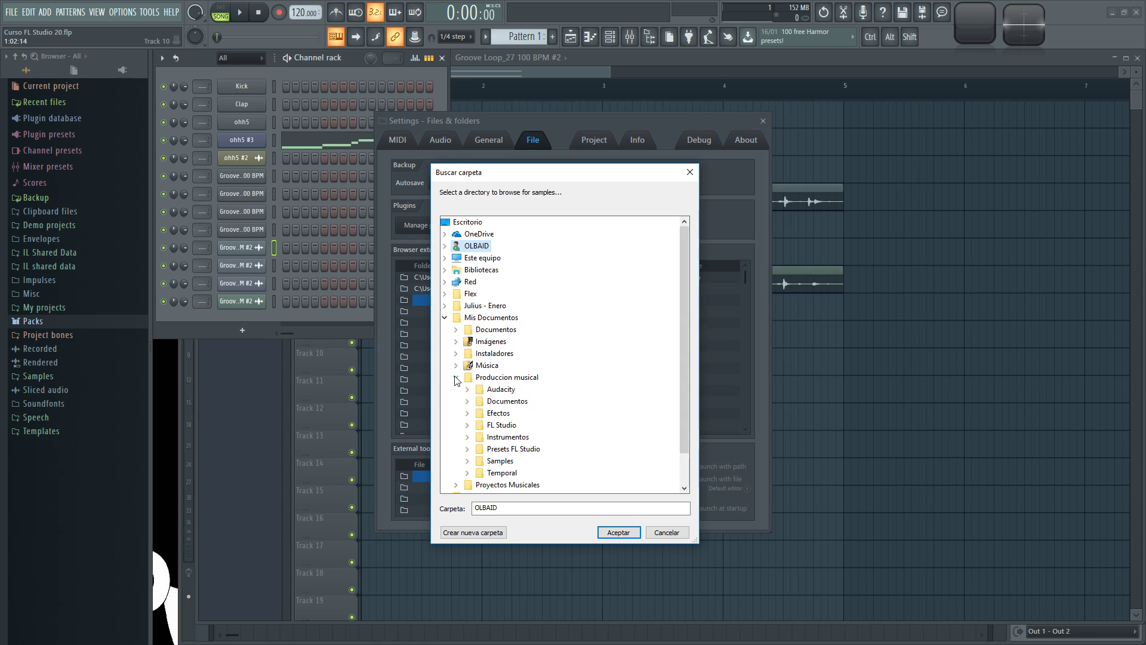
{"action": "left_click", "coordinate": [468, 461]}
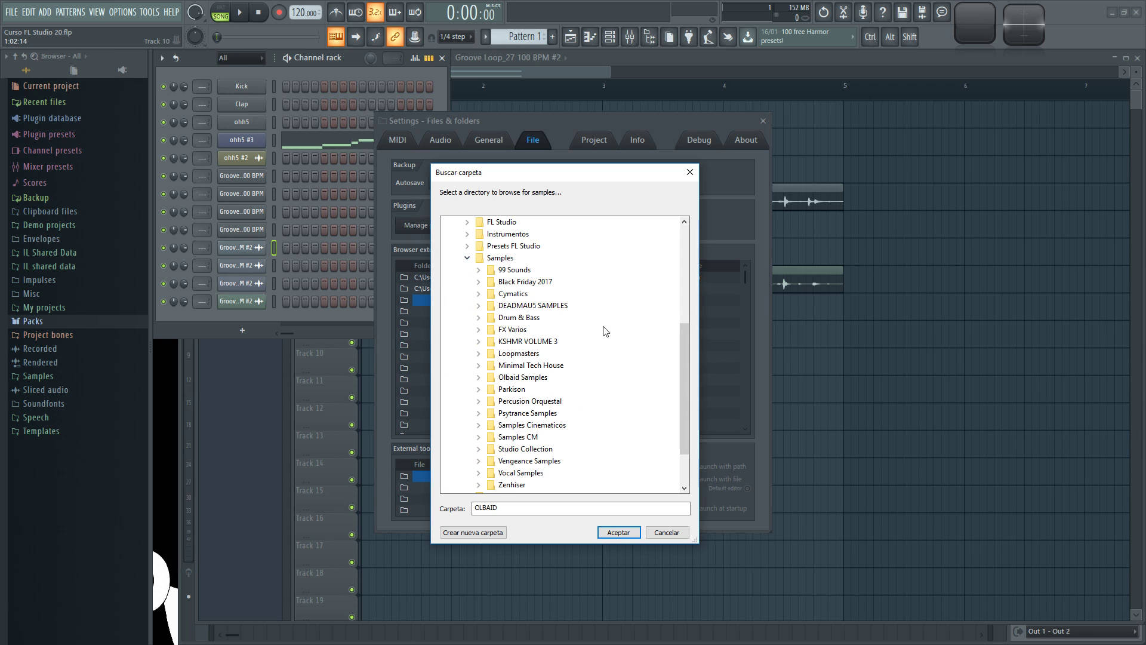
{"action": "left_click", "coordinate": [517, 436]}
{"action": "double_click", "coordinate": [517, 436]}
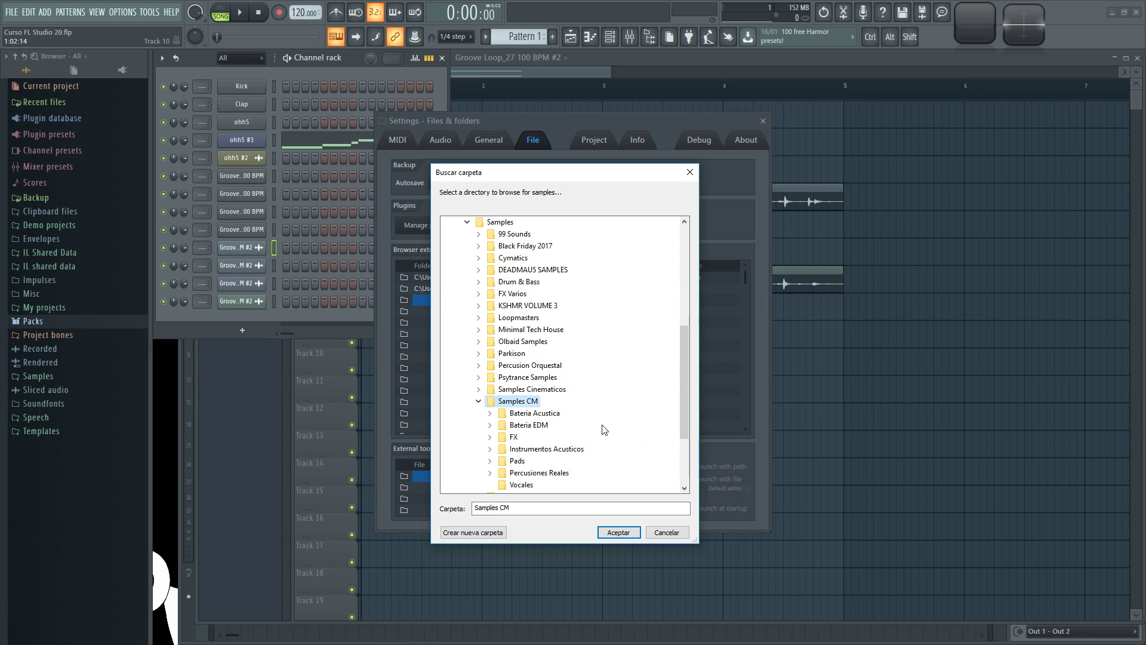
{"action": "left_click", "coordinate": [618, 532]}
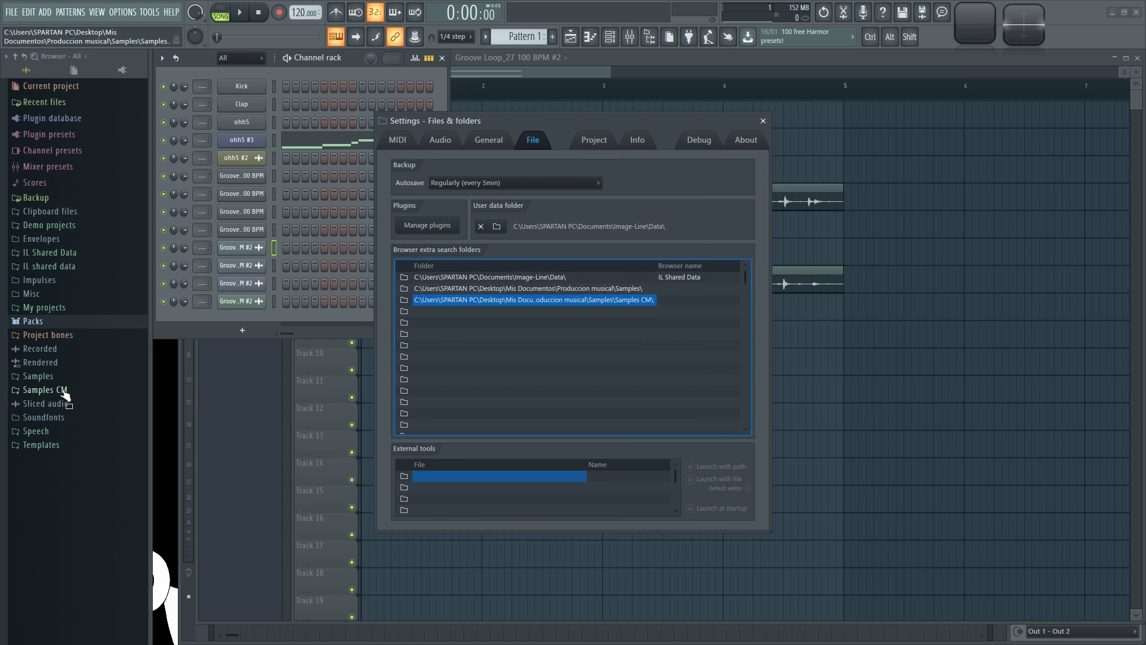
{"action": "left_click", "coordinate": [763, 121]}
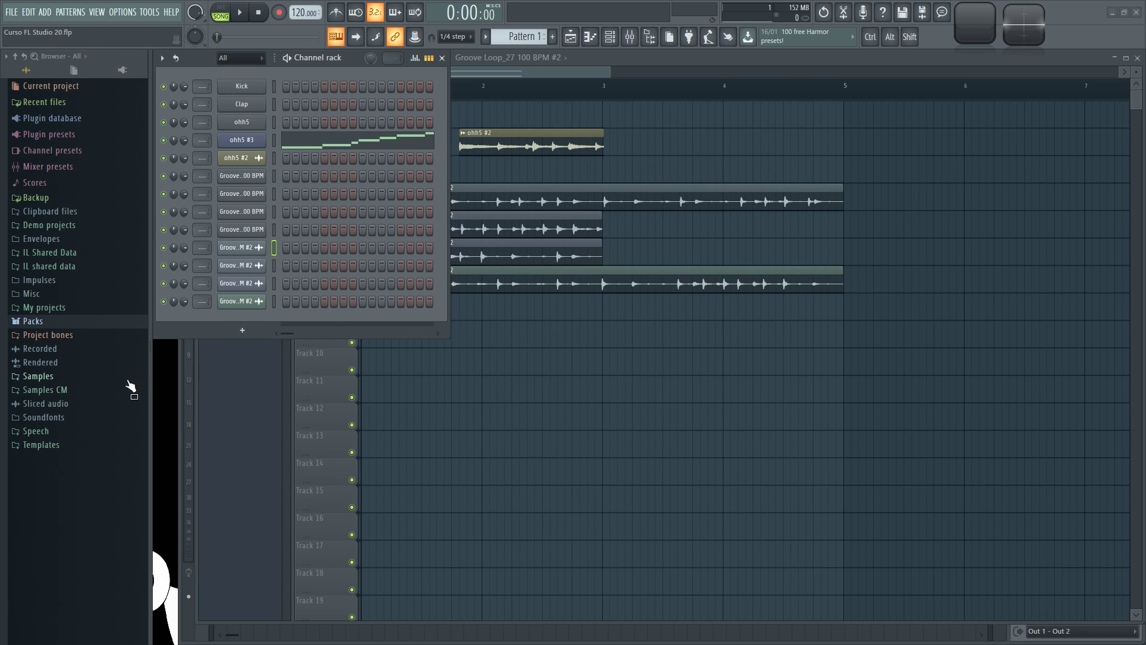
Expand Samples CM in the browser through Bateria Acustica and Grooves 100BPM to the Mas grooves a 100BPM folder
{"action": "left_click", "coordinate": [63, 388]}
{"action": "left_click", "coordinate": [87, 405]}
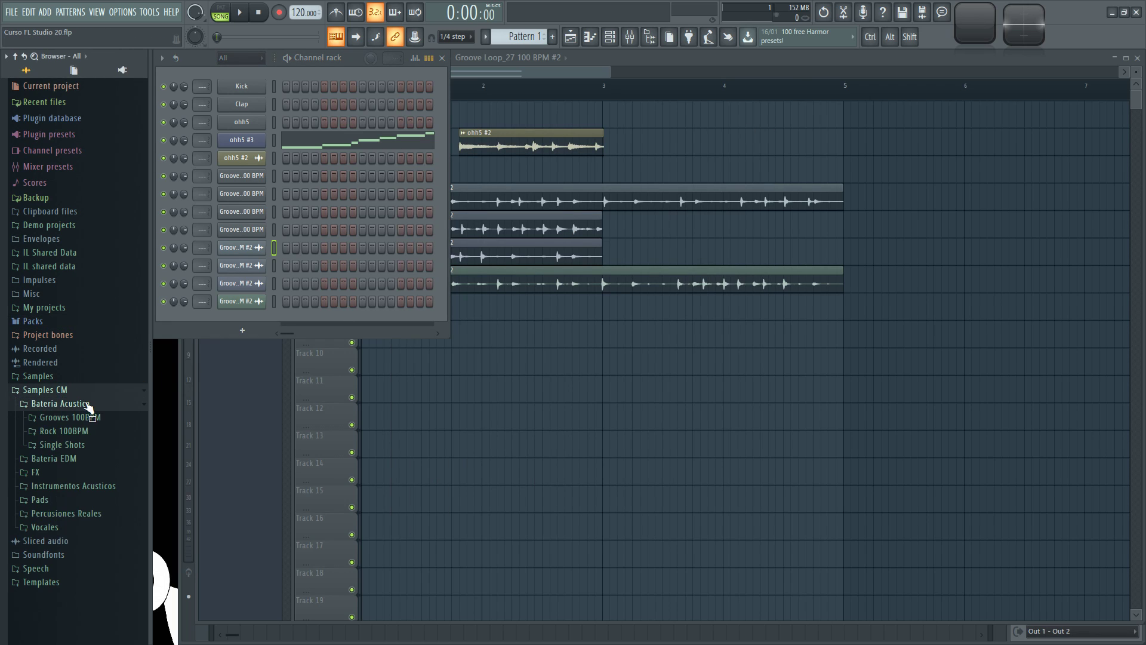
{"action": "left_click", "coordinate": [84, 417]}
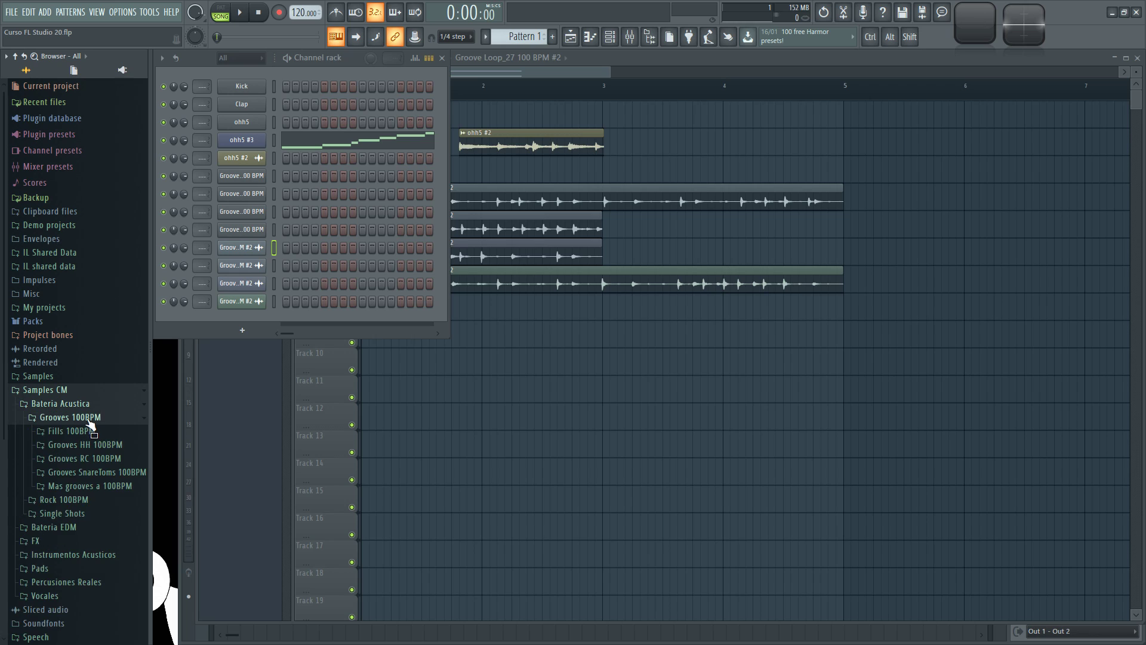
{"action": "left_click", "coordinate": [95, 485]}
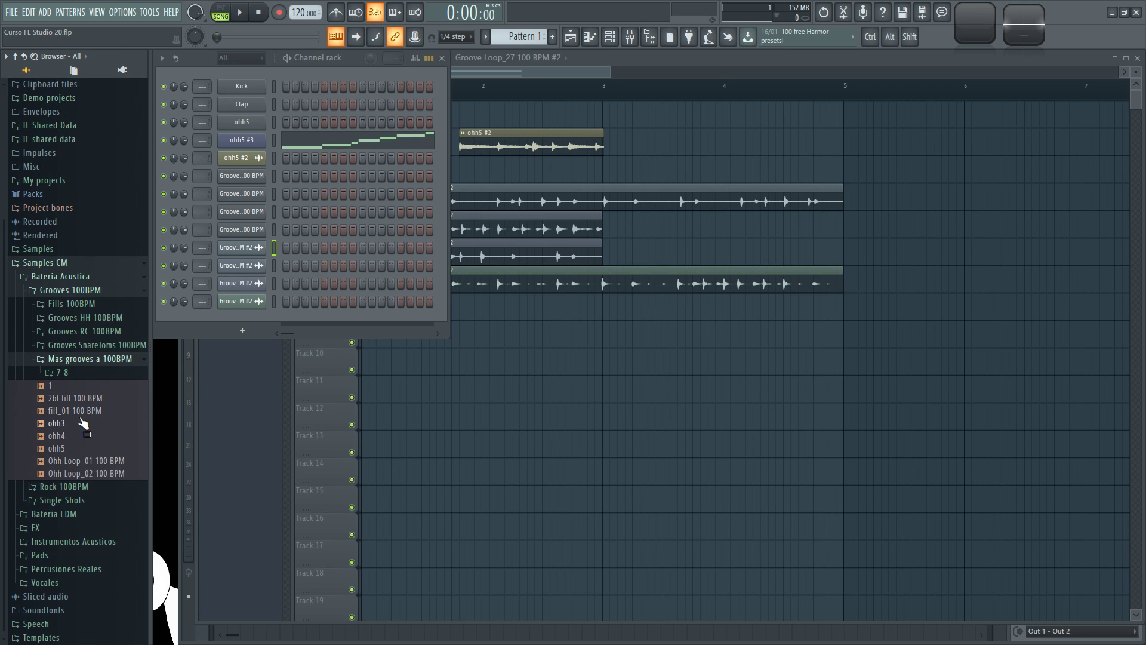
Audition samples from Mas grooves a 100BPM, including ohh5, Ohh Loop_01 100 BPM and 1, and collapse the Grooves 100BPM folder
{"action": "left_click", "coordinate": [80, 448]}
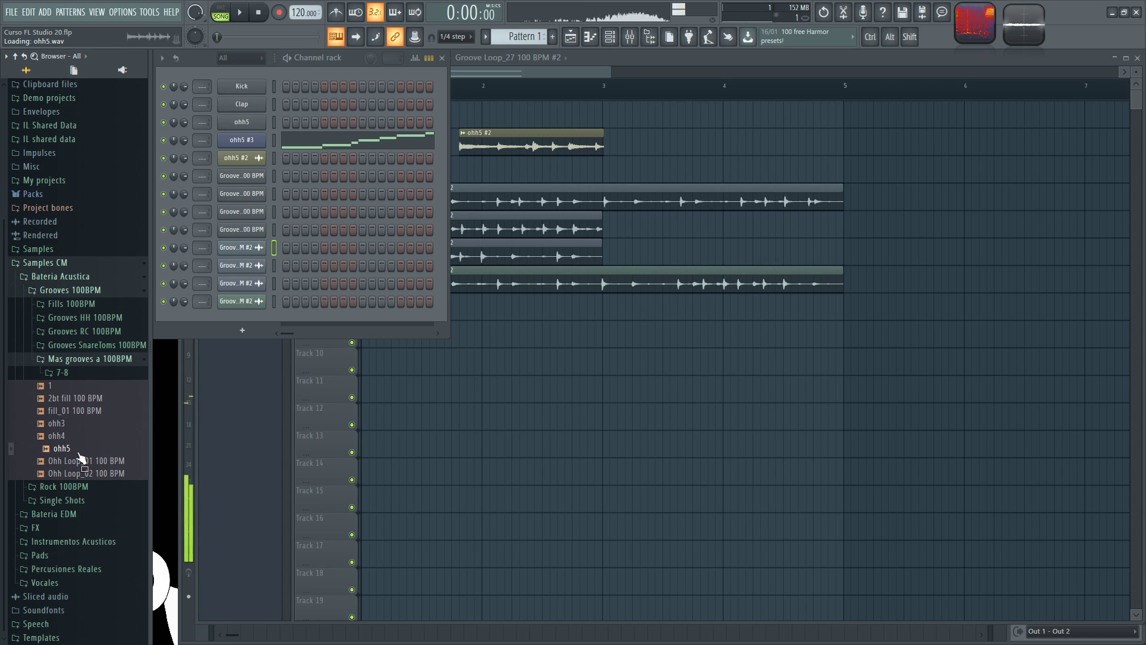
{"action": "left_click", "coordinate": [82, 463]}
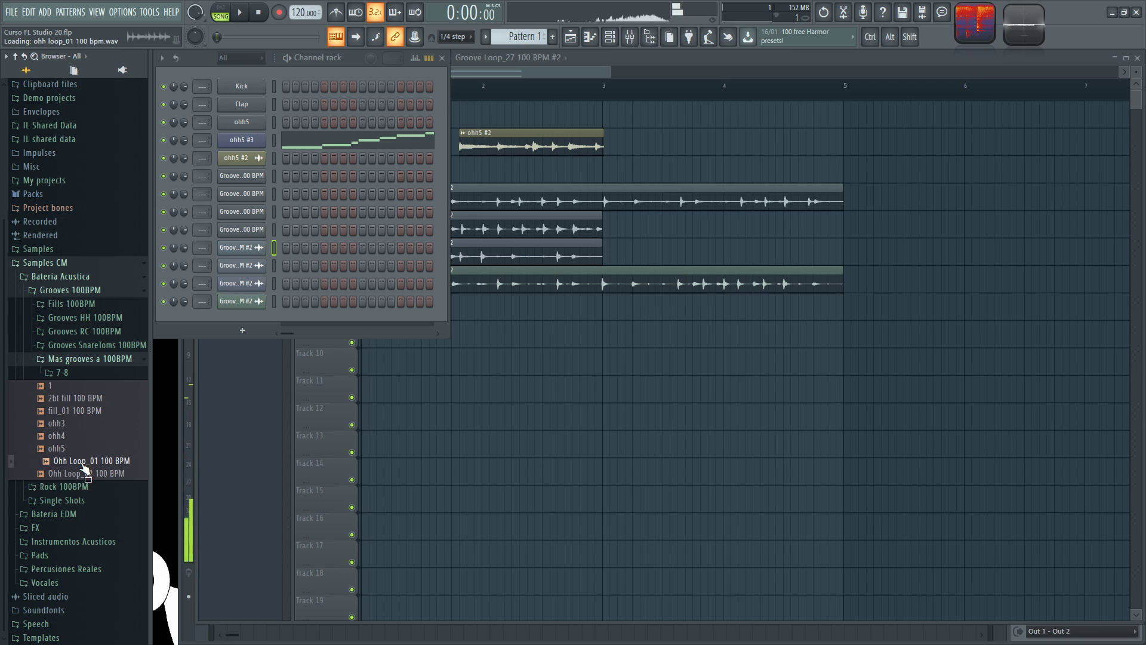
{"action": "left_click", "coordinate": [79, 386]}
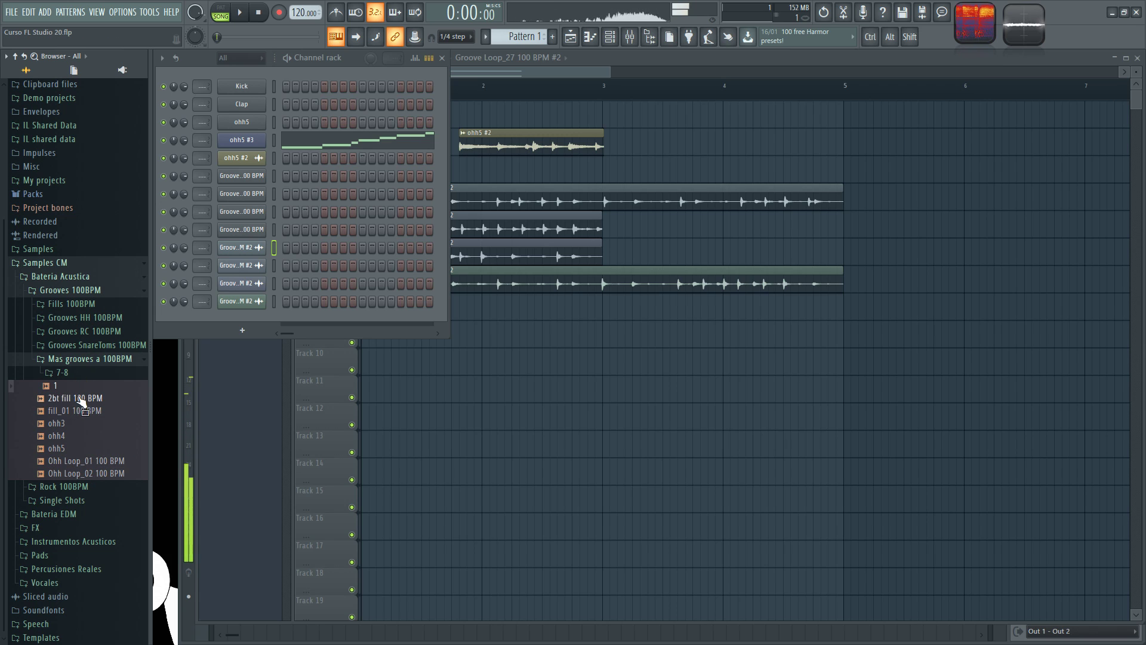
{"action": "left_click", "coordinate": [84, 473]}
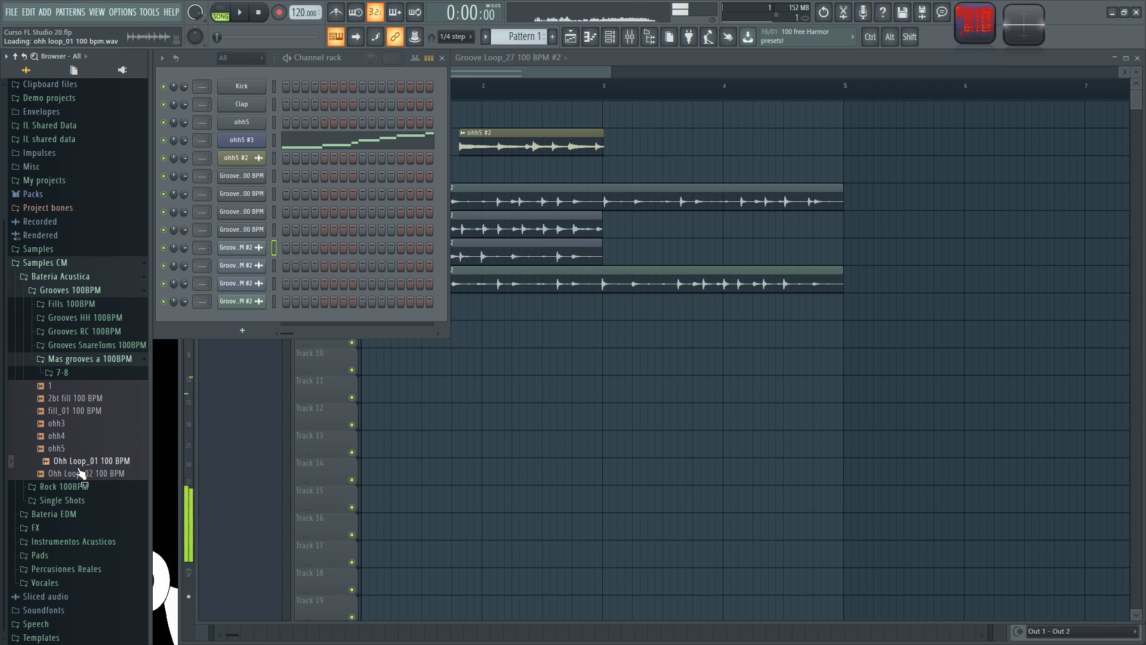
{"action": "left_click", "coordinate": [86, 359]}
{"action": "left_click", "coordinate": [58, 405]}
{"action": "key", "text": "space"}
{"action": "key", "text": "space"}
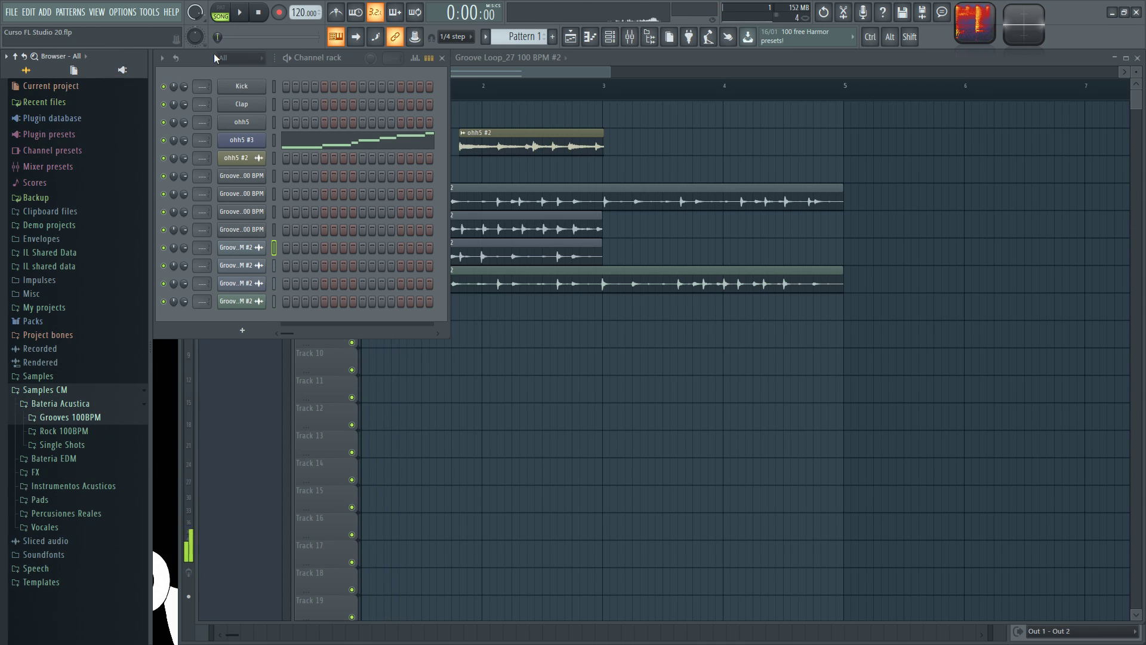
Open the Fills folder inside Rock 100BPM in the browser and audition Fill_02
{"action": "left_click", "coordinate": [76, 434]}
{"action": "left_click", "coordinate": [94, 448]}
{"action": "left_click", "coordinate": [92, 470]}
{"action": "scroll", "coordinate": [91, 483], "scroll_direction": "down", "scroll_amount": 1}
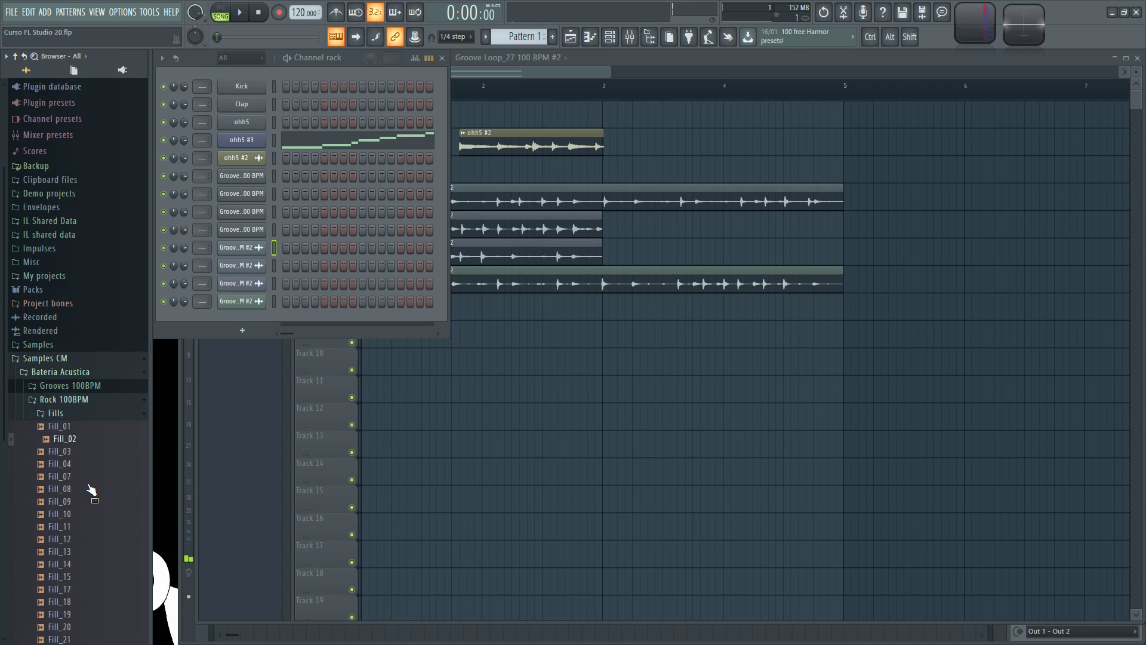
Place Fill_02 partway through bar 2 on playlist Track 9 and add Fill_08 as a new channel in the channel rack
{"action": "scroll", "coordinate": [91, 489], "scroll_direction": "down", "scroll_amount": 3}
{"action": "left_click_drag", "start_coordinate": [65, 327], "coordinate": [535, 325]}
{"action": "left_click_drag", "start_coordinate": [64, 370], "coordinate": [223, 239]}
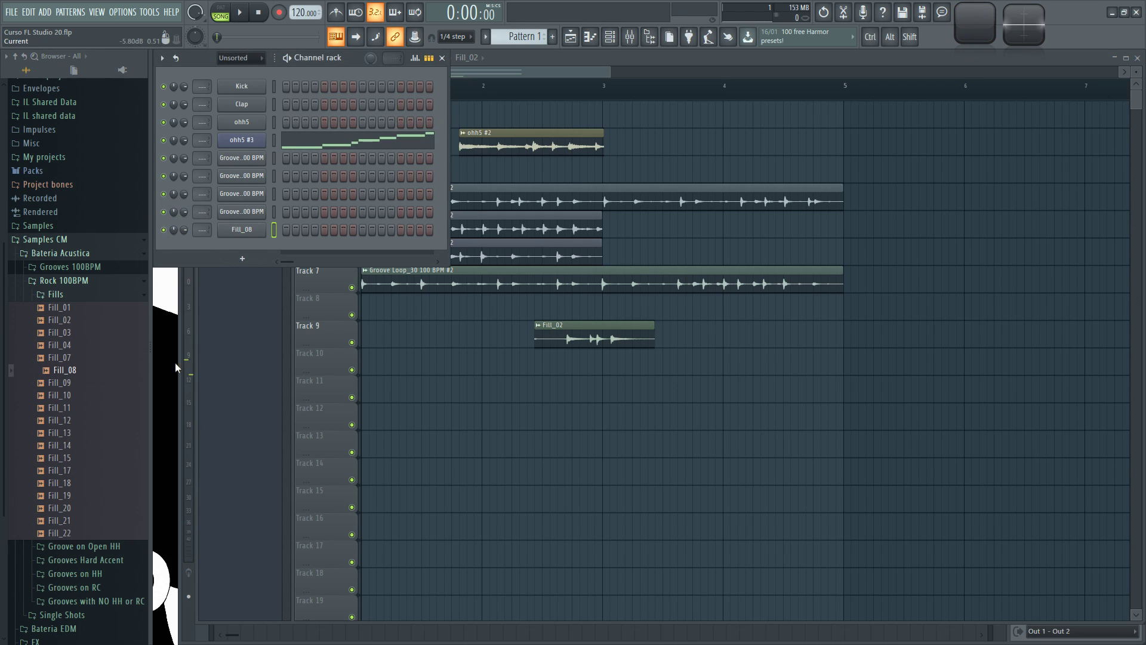
Open Fill_08 from the browser in a new Fruity Slicer channel and move its window clear of the channel rack
{"action": "right_click", "coordinate": [79, 368]}
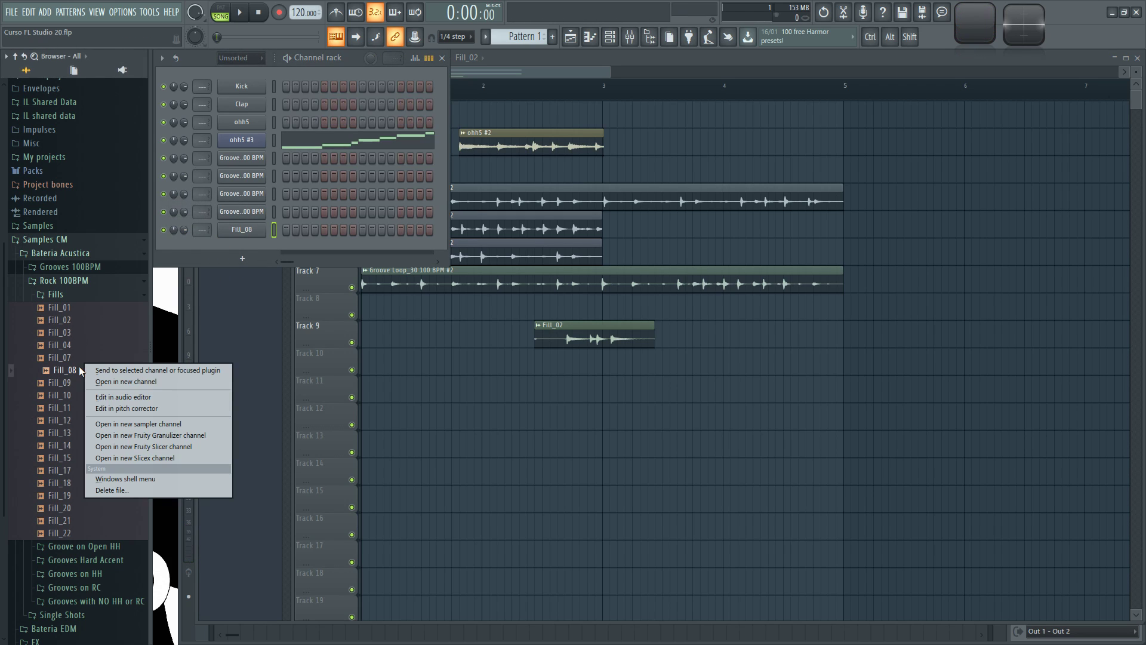
{"action": "left_click", "coordinate": [173, 447]}
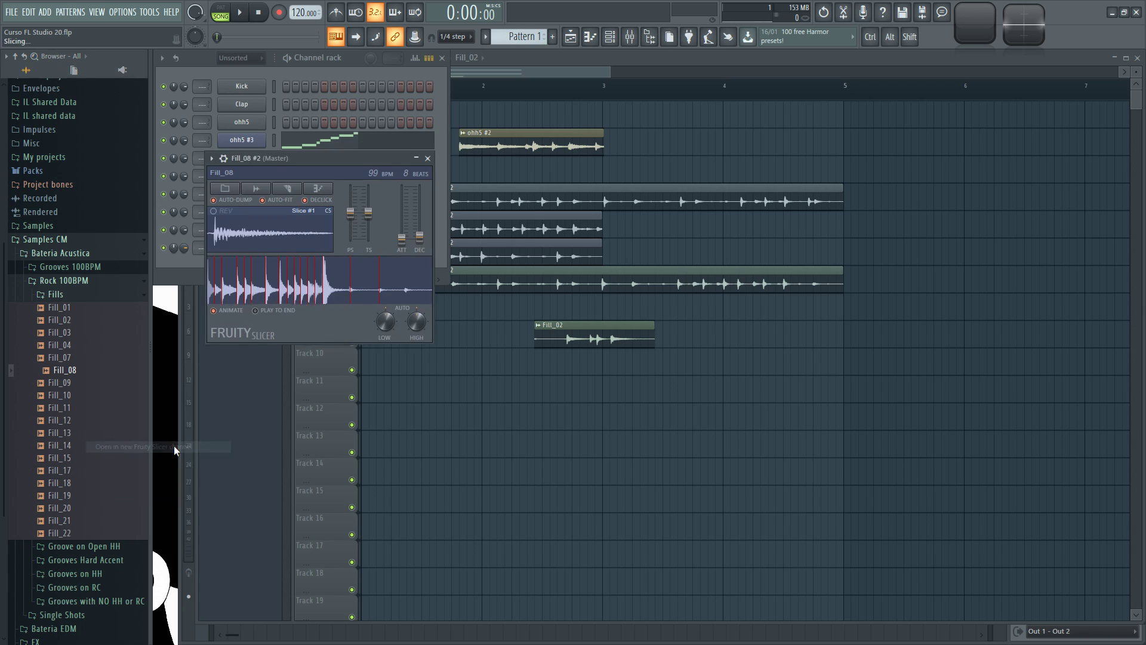
{"action": "left_click_drag", "start_coordinate": [324, 159], "coordinate": [498, 226]}
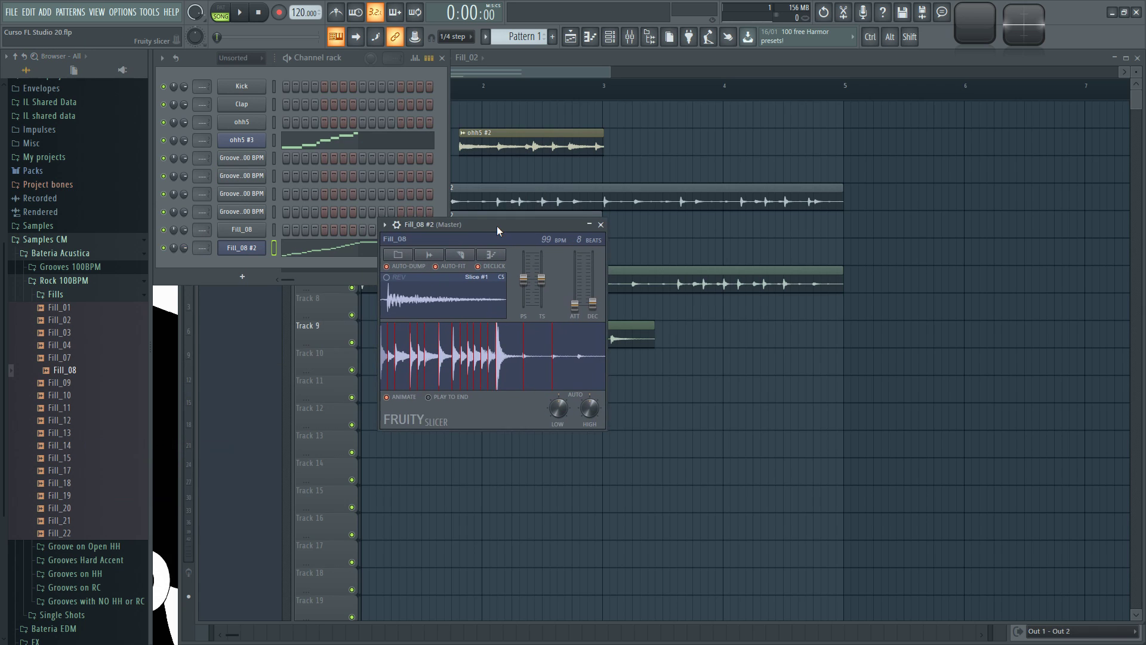
Play Pattern 1 in pattern mode with the ohh5 #3 channel soloed, and close the Fill_08 Fruity Slicer window
{"action": "right_click", "coordinate": [165, 140]}
{"action": "left_click", "coordinate": [221, 8]}
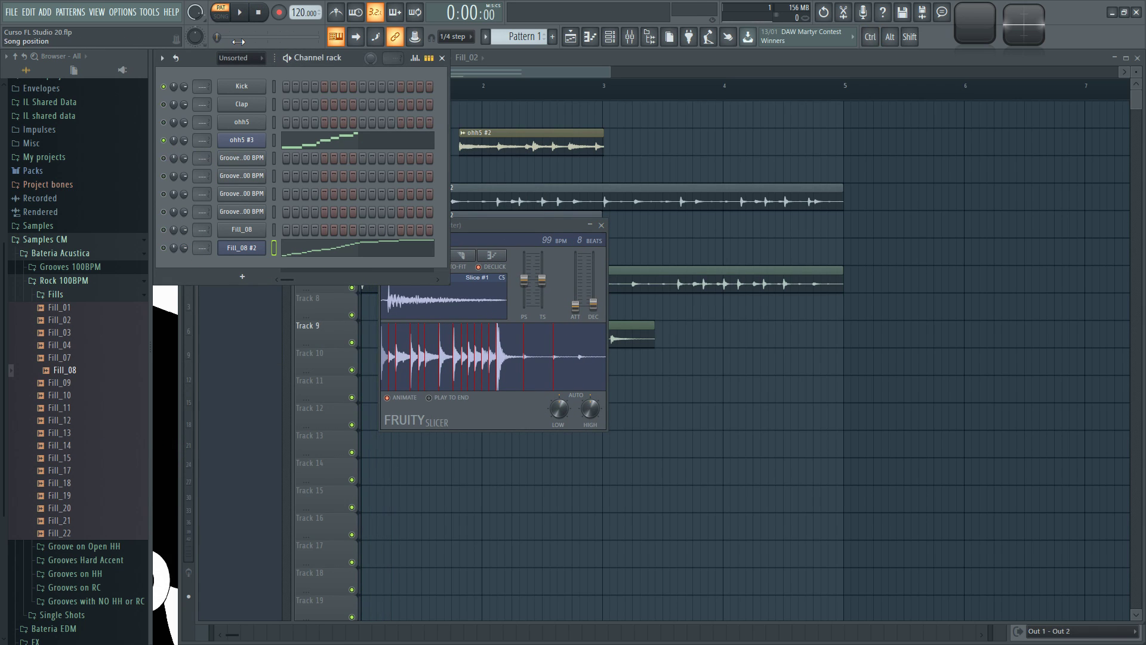
{"action": "key", "text": "space"}
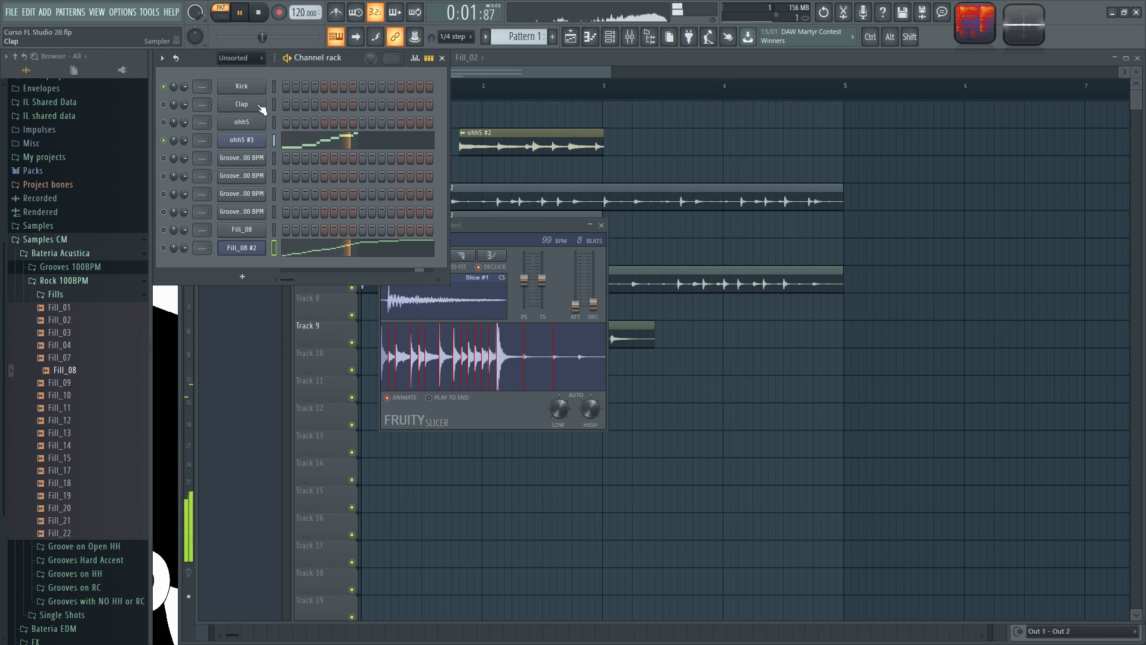
{"action": "key", "text": "space"}
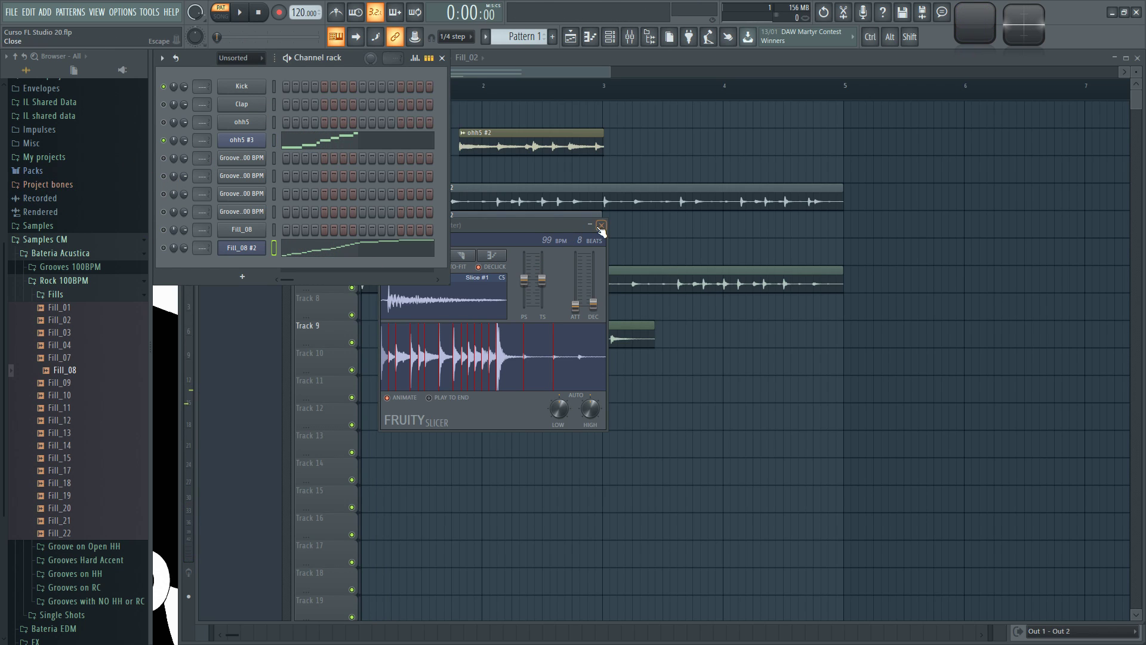
{"action": "left_click", "coordinate": [601, 225]}
Collapse the Fills, Rock 100BPM and Bateria Acustica folders in the browser
{"action": "left_click", "coordinate": [65, 297]}
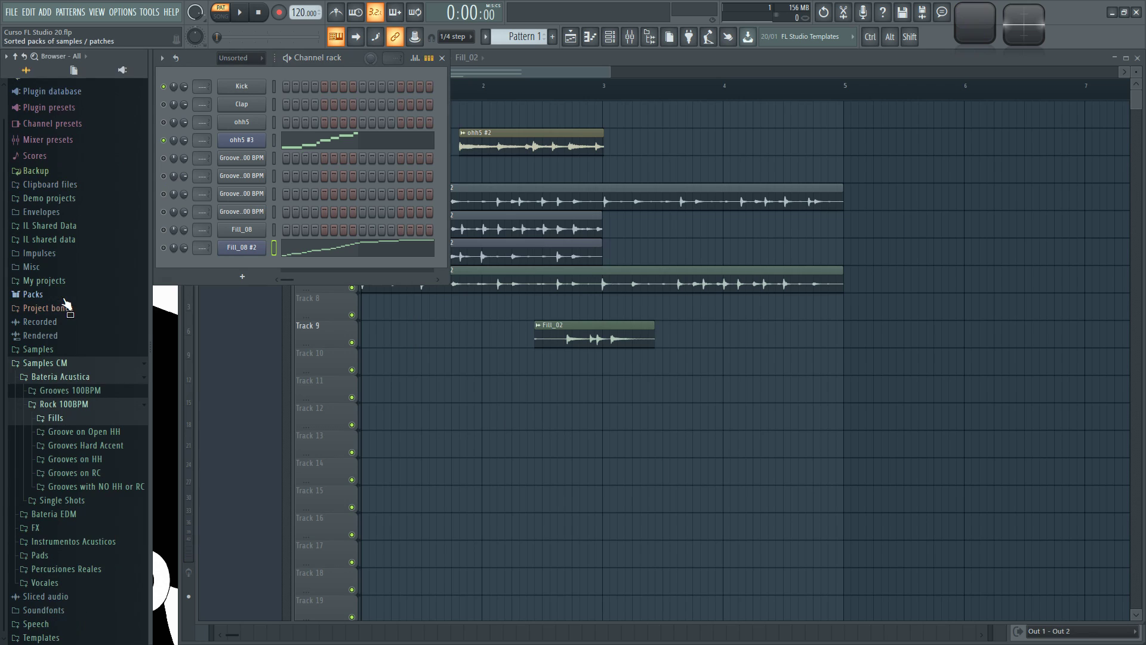
{"action": "left_click", "coordinate": [78, 409]}
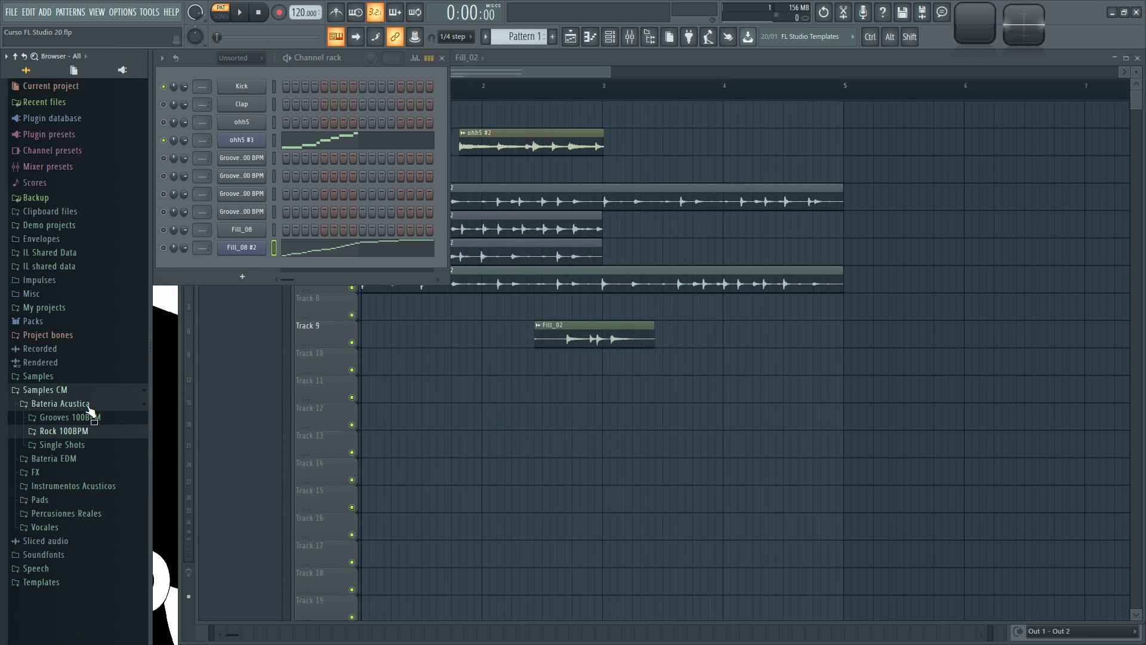
{"action": "left_click", "coordinate": [70, 402]}
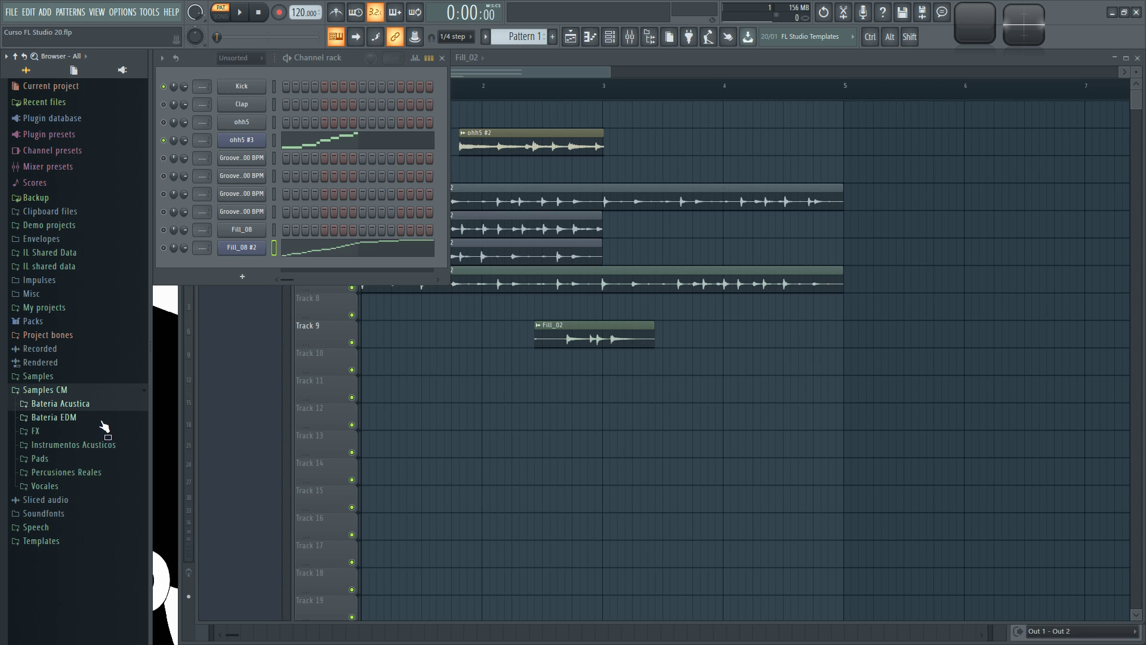
Open the FX folder under Samples CM, audition samples from its Ambience folder, and collapse Ambience
{"action": "left_click", "coordinate": [57, 440]}
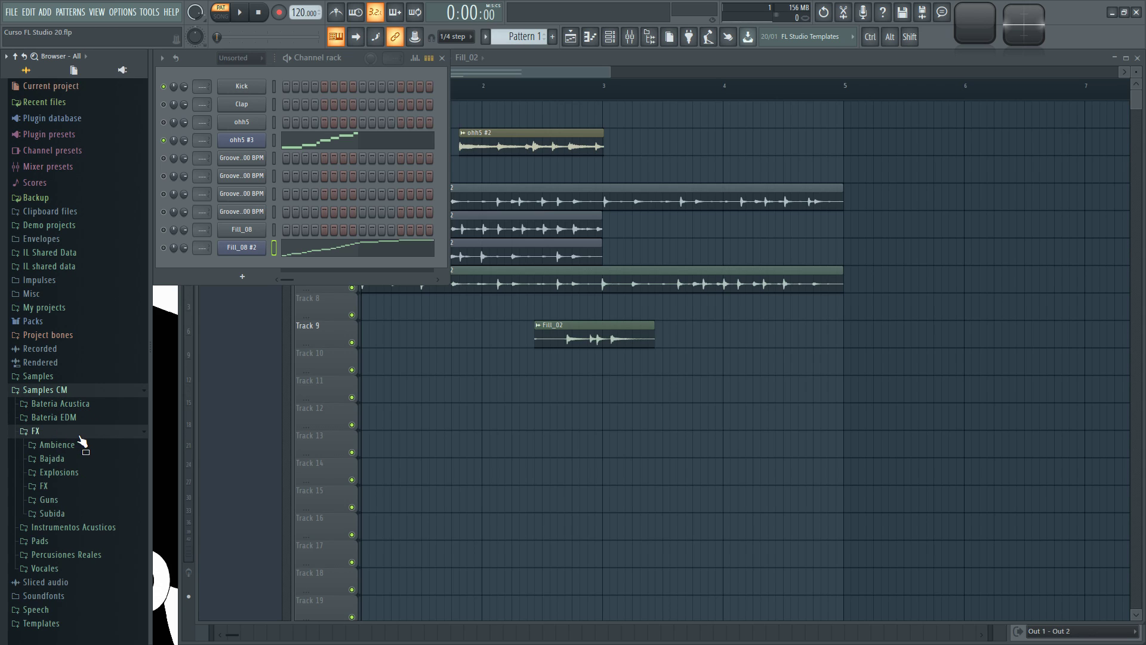
{"action": "left_click", "coordinate": [60, 445]}
{"action": "left_click", "coordinate": [90, 485]}
{"action": "scroll", "coordinate": [89, 471], "scroll_direction": "down", "scroll_amount": 4}
{"action": "left_click", "coordinate": [65, 397]}
{"action": "left_click", "coordinate": [60, 269]}
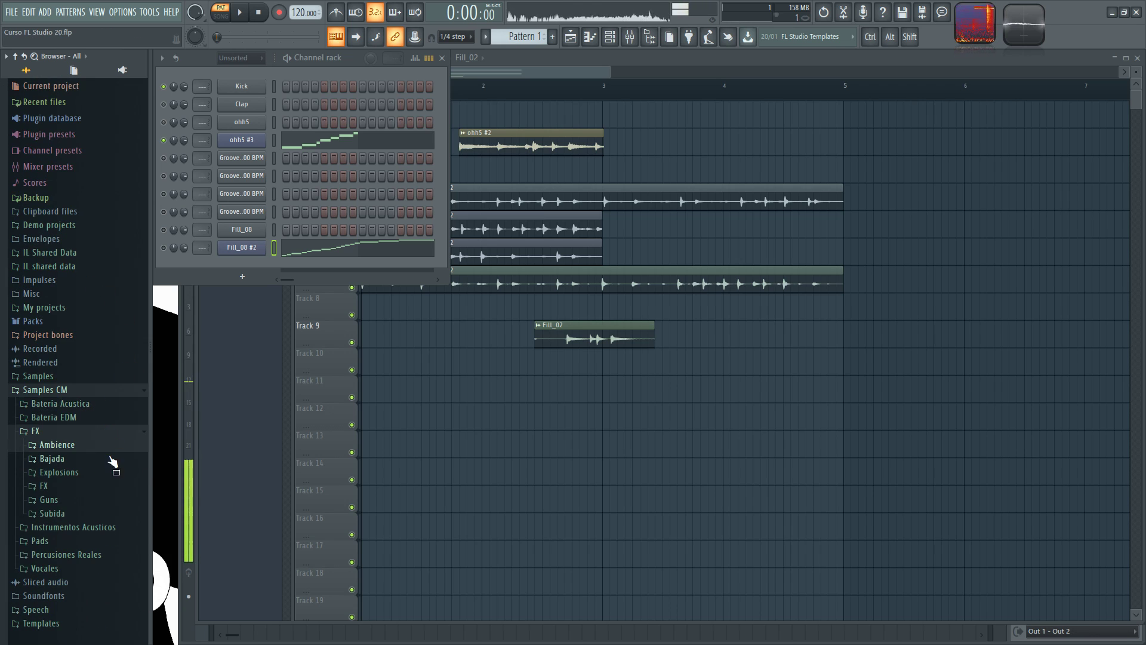
Audition Share Fun from the Bajada folder and ExplosionA-03 from the Explosions folder, collapsing each folder
{"action": "left_click", "coordinate": [78, 460]}
{"action": "left_click", "coordinate": [85, 497]}
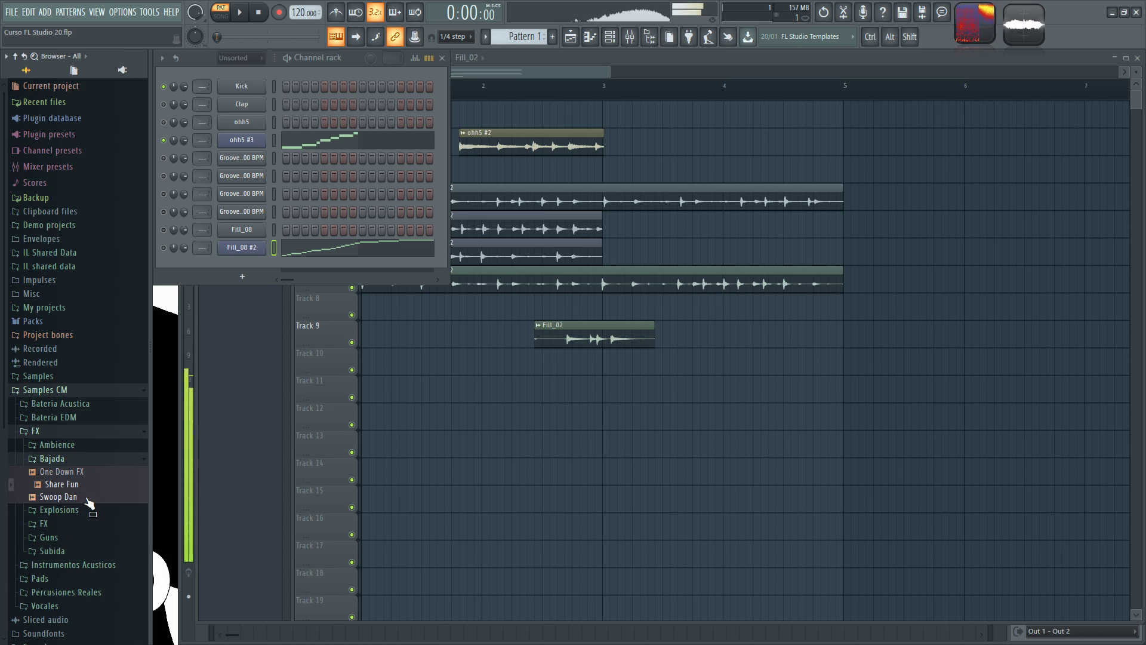
{"action": "left_click", "coordinate": [59, 458]}
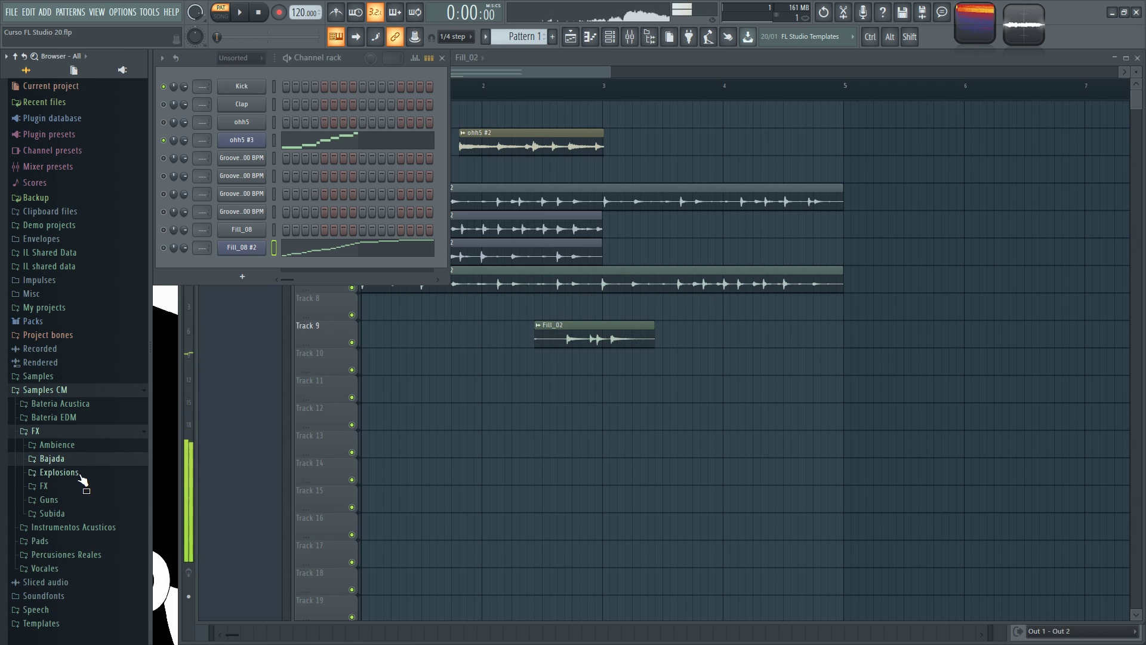
{"action": "left_click", "coordinate": [71, 472]}
{"action": "left_click", "coordinate": [84, 510]}
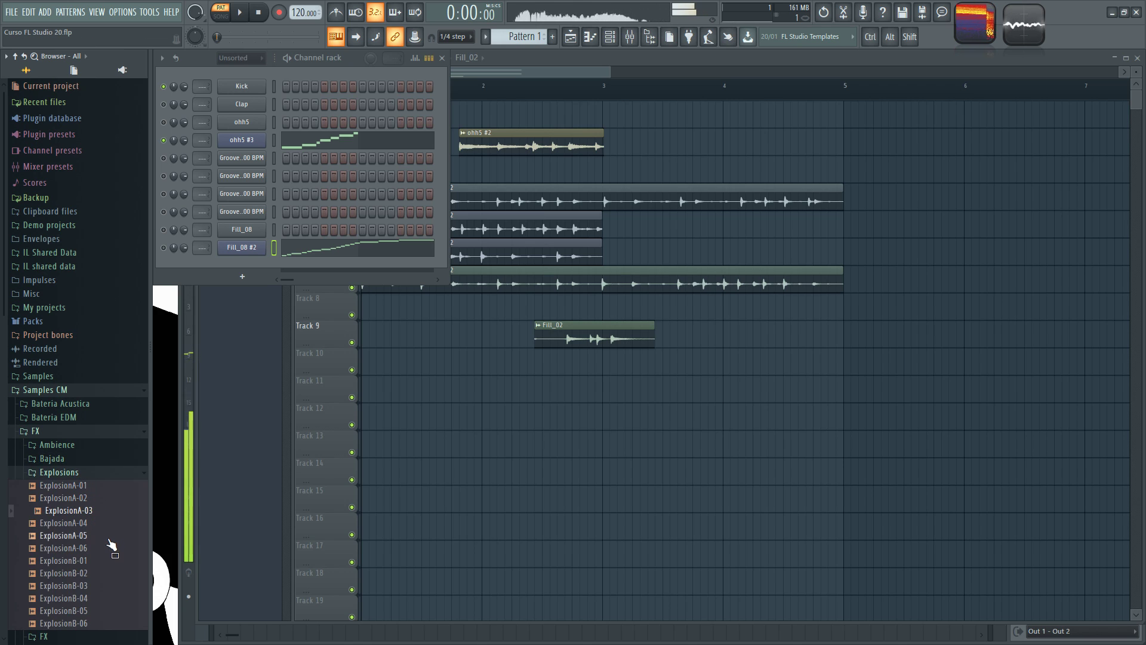
{"action": "left_click", "coordinate": [84, 472]}
Browse the FX subfolder's samples and audition GunA-03 and GunB-02 from the Guns folder, collapsing both folders
{"action": "left_click", "coordinate": [58, 490]}
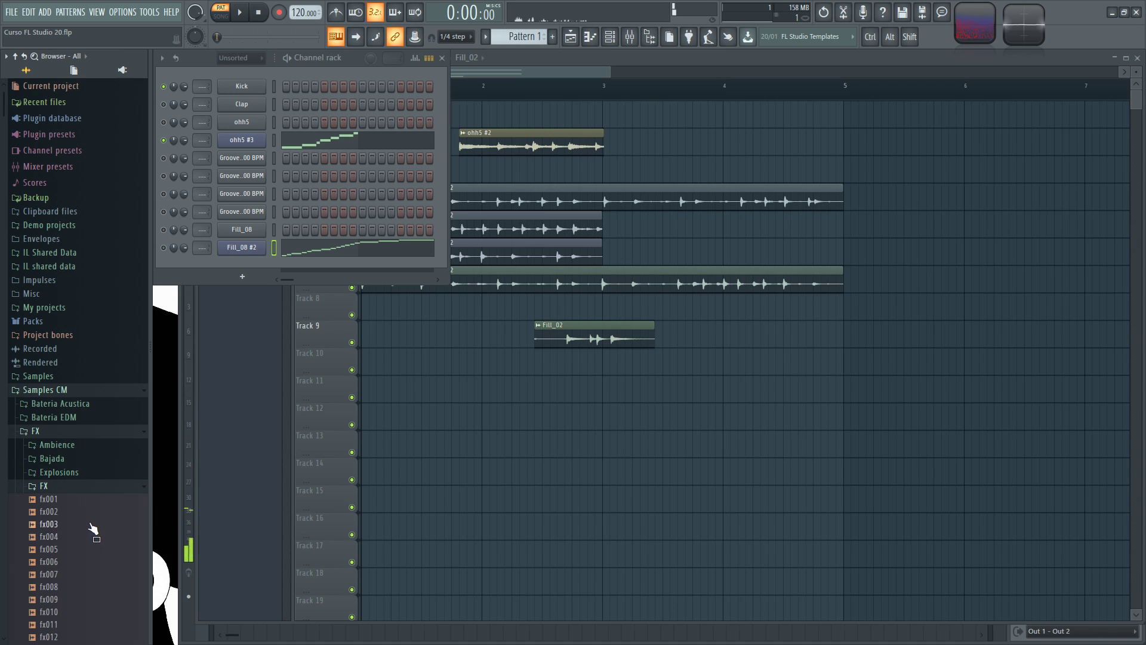
{"action": "scroll", "coordinate": [89, 532], "scroll_direction": "down", "scroll_amount": 5}
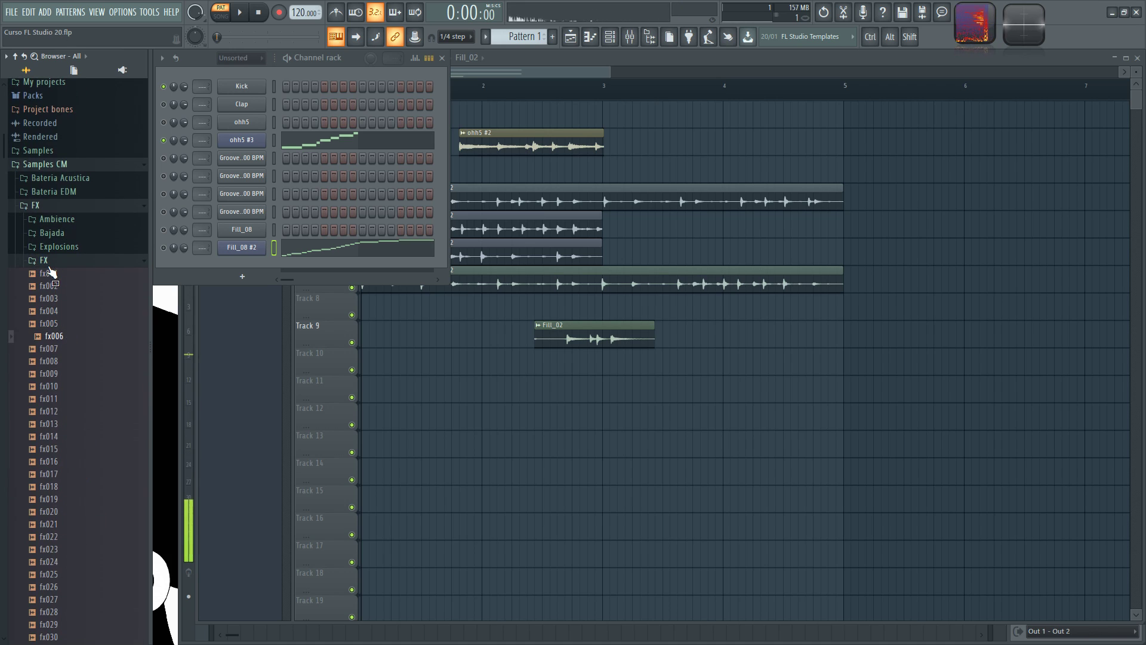
{"action": "left_click", "coordinate": [46, 261]}
{"action": "left_click", "coordinate": [64, 501]}
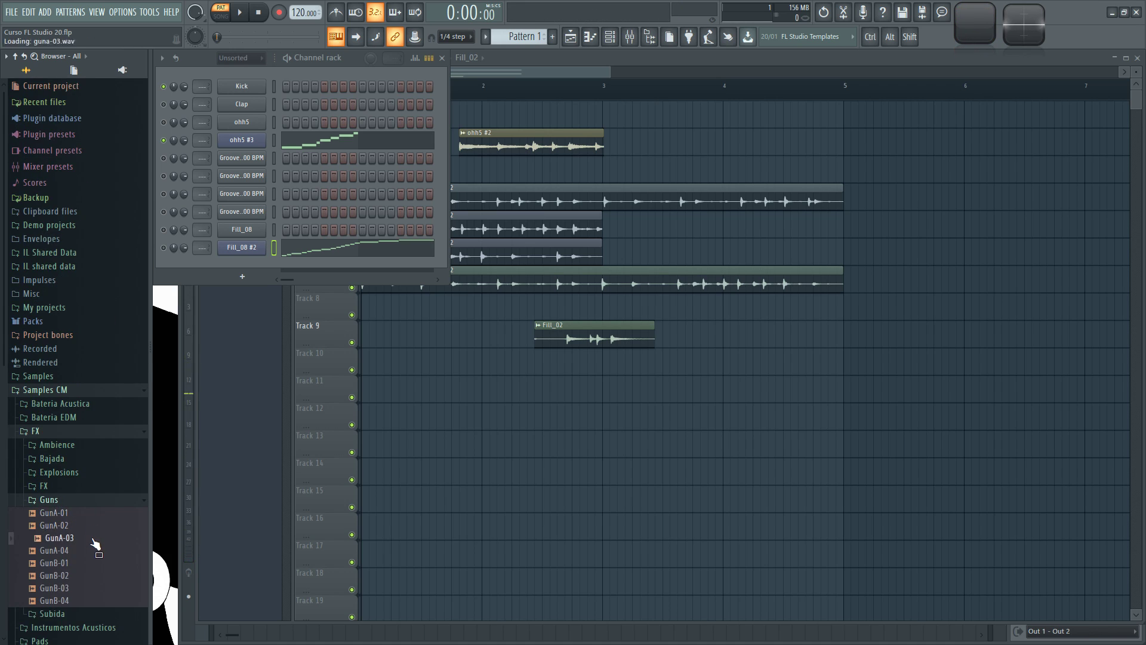
{"action": "left_click", "coordinate": [92, 539]}
{"action": "left_click", "coordinate": [70, 576]}
{"action": "left_click", "coordinate": [74, 505]}
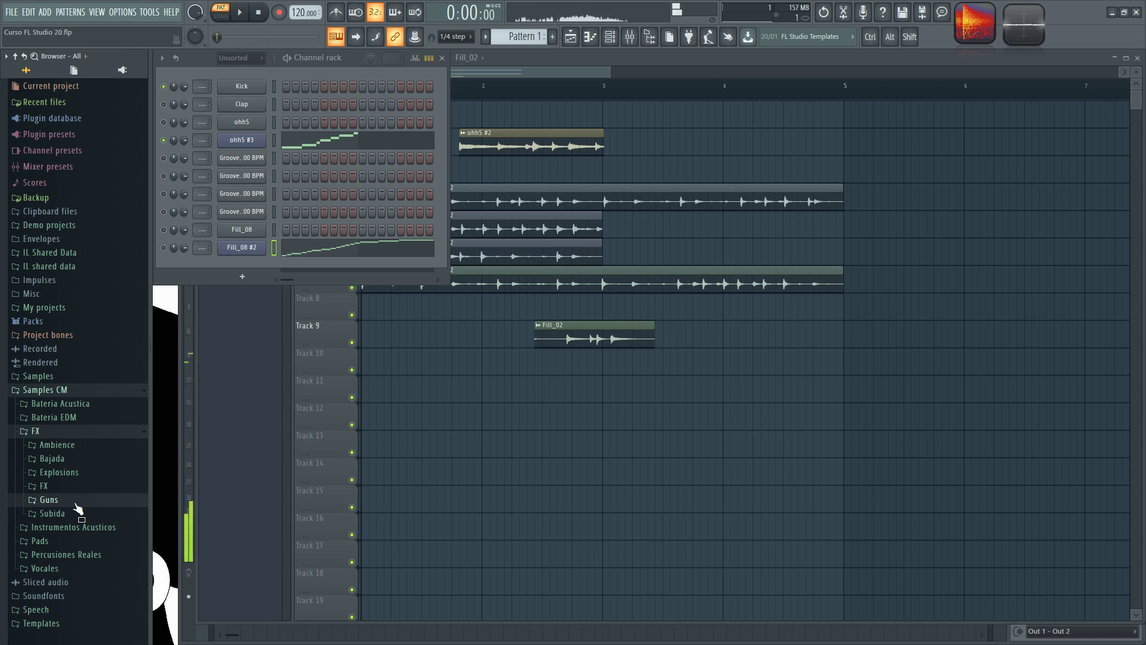
Audition Creep 2 and other samples in the Subida folder, and collapse Subida and the main FX folder
{"action": "left_click", "coordinate": [66, 514]}
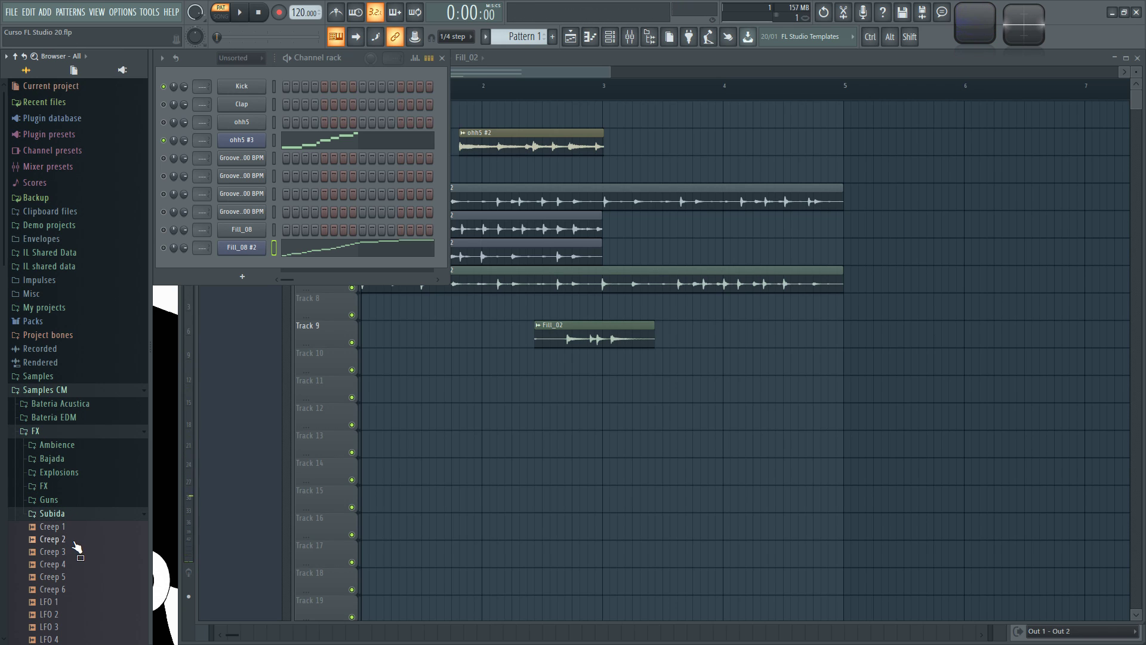
{"action": "left_click", "coordinate": [73, 541]}
{"action": "scroll", "coordinate": [77, 526], "scroll_direction": "down", "scroll_amount": 3}
{"action": "left_click", "coordinate": [71, 416]}
{"action": "left_click", "coordinate": [51, 440]}
{"action": "left_click", "coordinate": [67, 490]}
{"action": "left_click", "coordinate": [62, 332]}
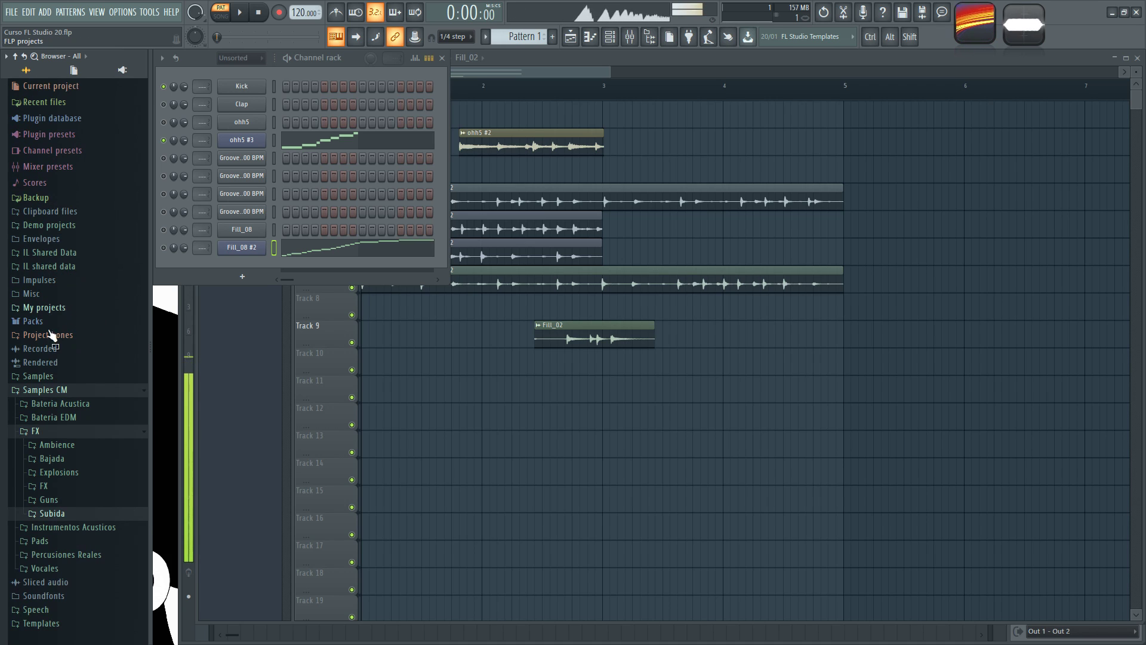
{"action": "left_click", "coordinate": [43, 432]}
Open the Pads folder, audition DnBPadA-03 and DnBPadA-05 from Pad A, and collapse Pad A
{"action": "left_click", "coordinate": [42, 458]}
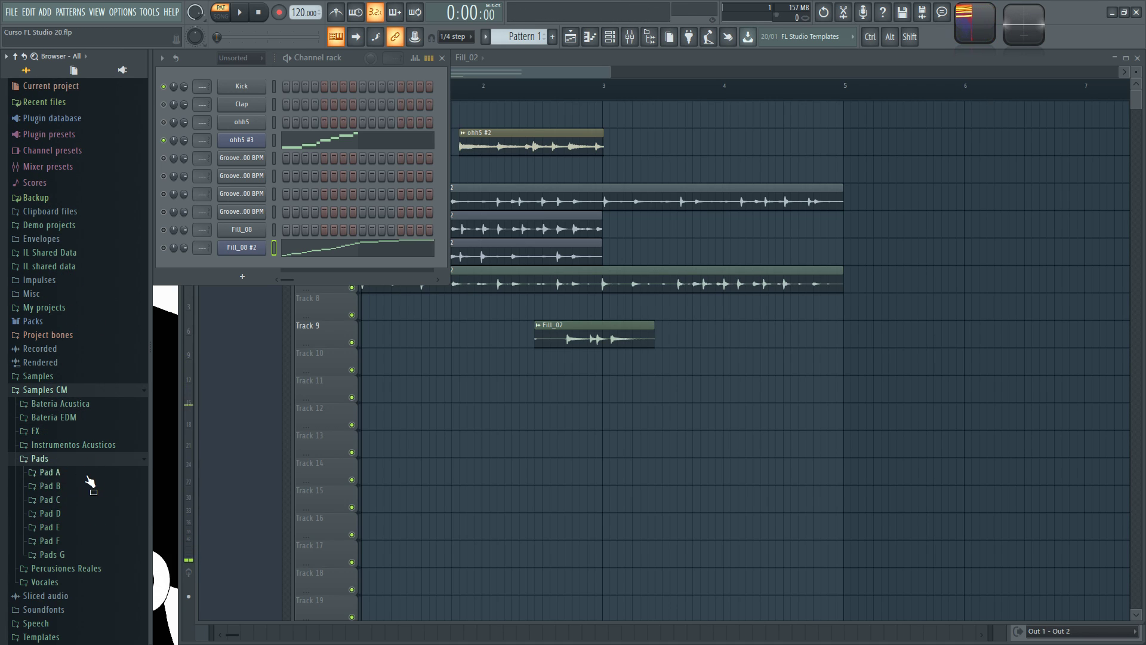
{"action": "left_click", "coordinate": [86, 472]}
{"action": "left_click", "coordinate": [83, 511]}
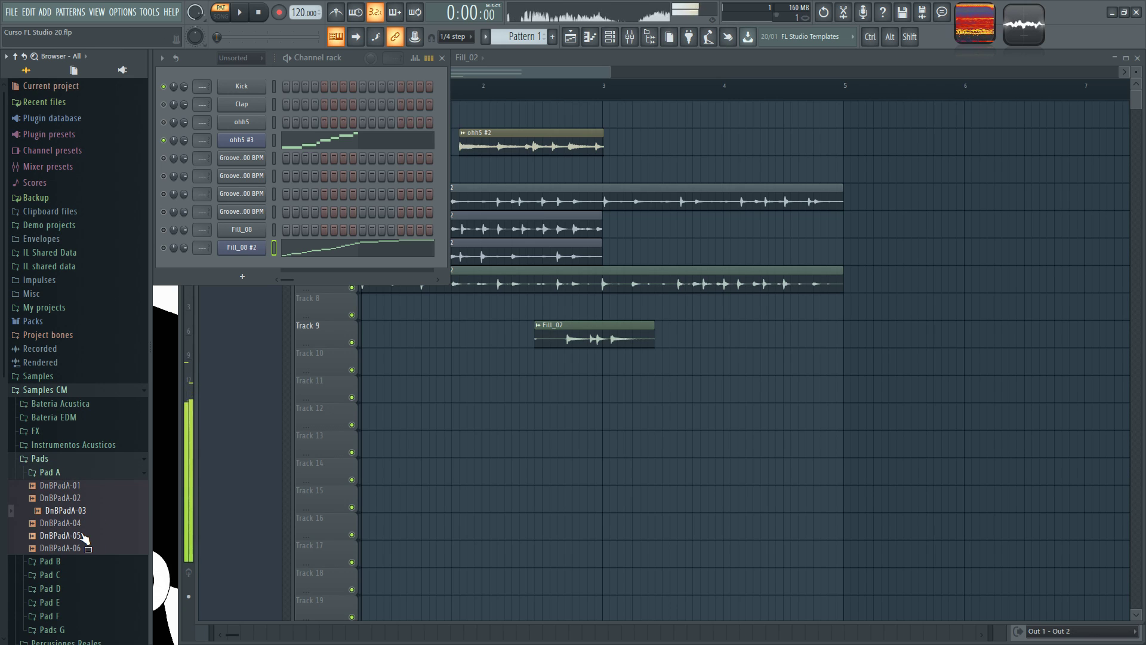
{"action": "left_click", "coordinate": [60, 536]}
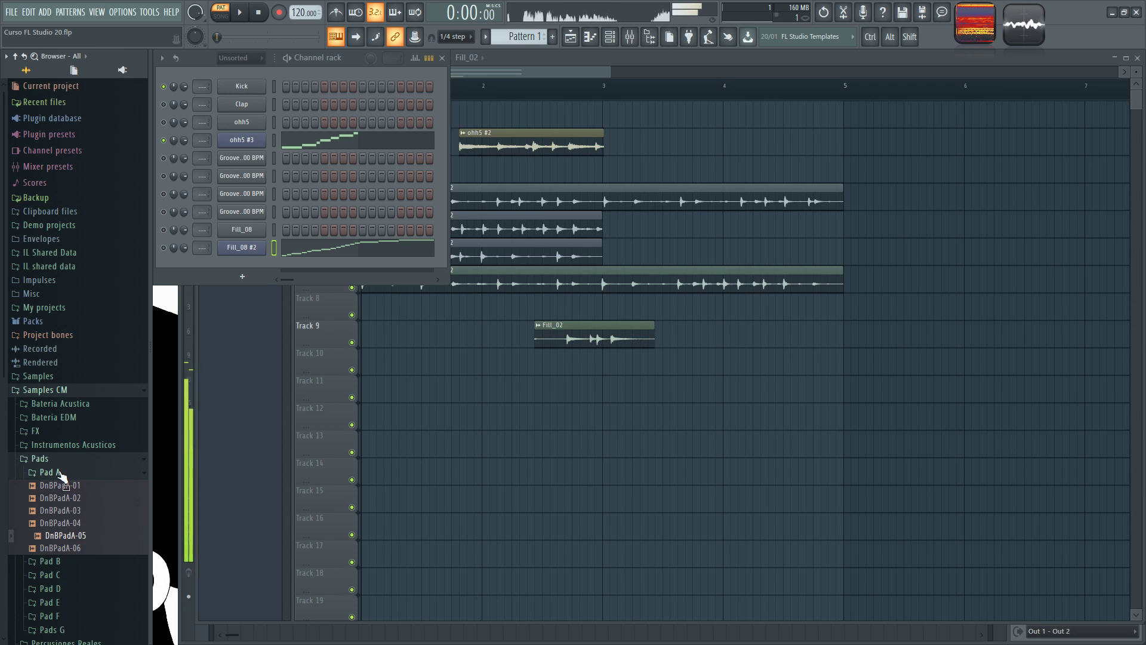
{"action": "left_click", "coordinate": [65, 472]}
Audition DnBPadC-03 and DnBPadC-05 from Pad C, and collapse the Pad C and Pads folders
{"action": "left_click", "coordinate": [63, 500]}
{"action": "left_click", "coordinate": [60, 537]}
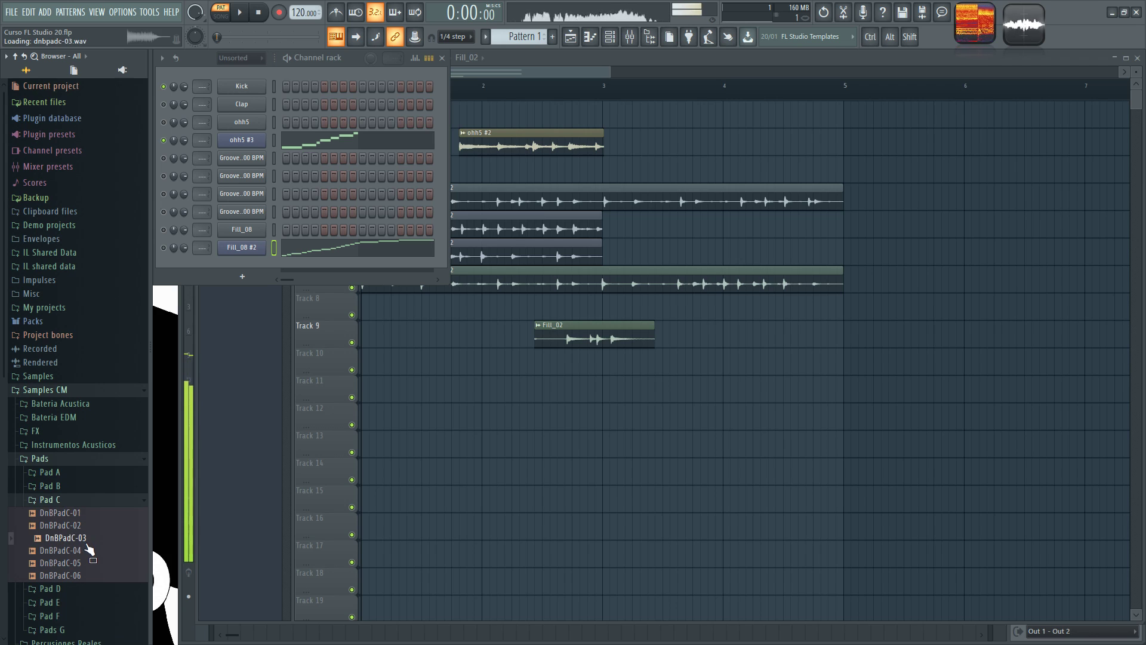
{"action": "left_click", "coordinate": [60, 562]}
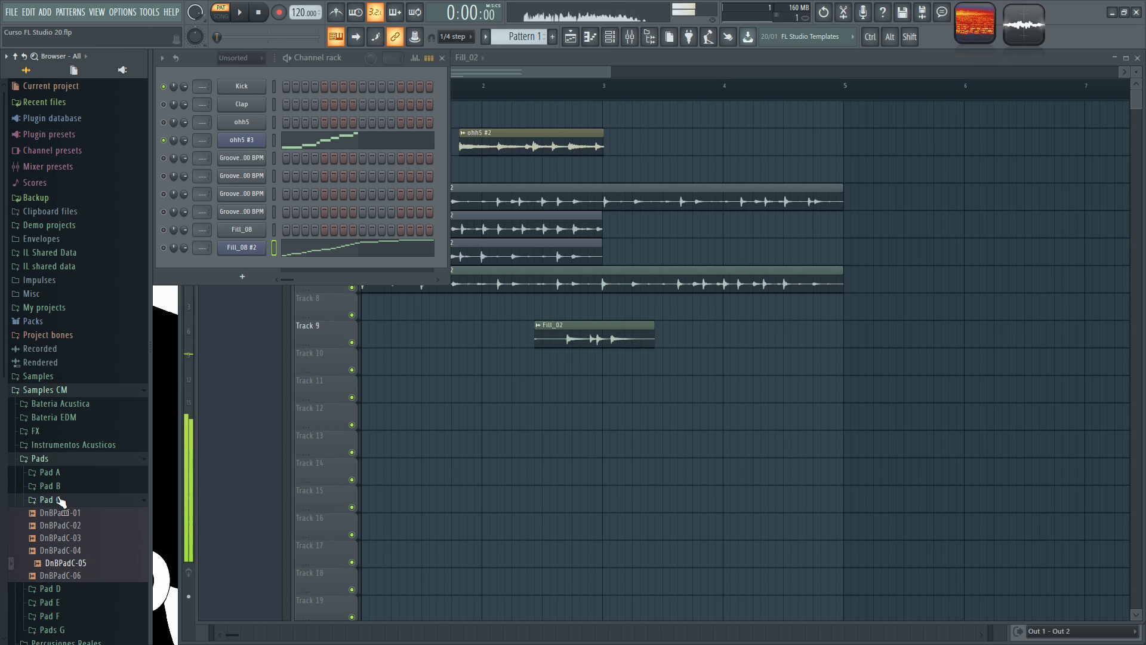
{"action": "left_click", "coordinate": [62, 500]}
{"action": "left_click", "coordinate": [43, 458]}
Look through the Bells folder in Instrumentos Acusticos and audition CelestaB-03 from the Celesta folder
{"action": "left_click", "coordinate": [66, 445]}
{"action": "left_click", "coordinate": [100, 460]}
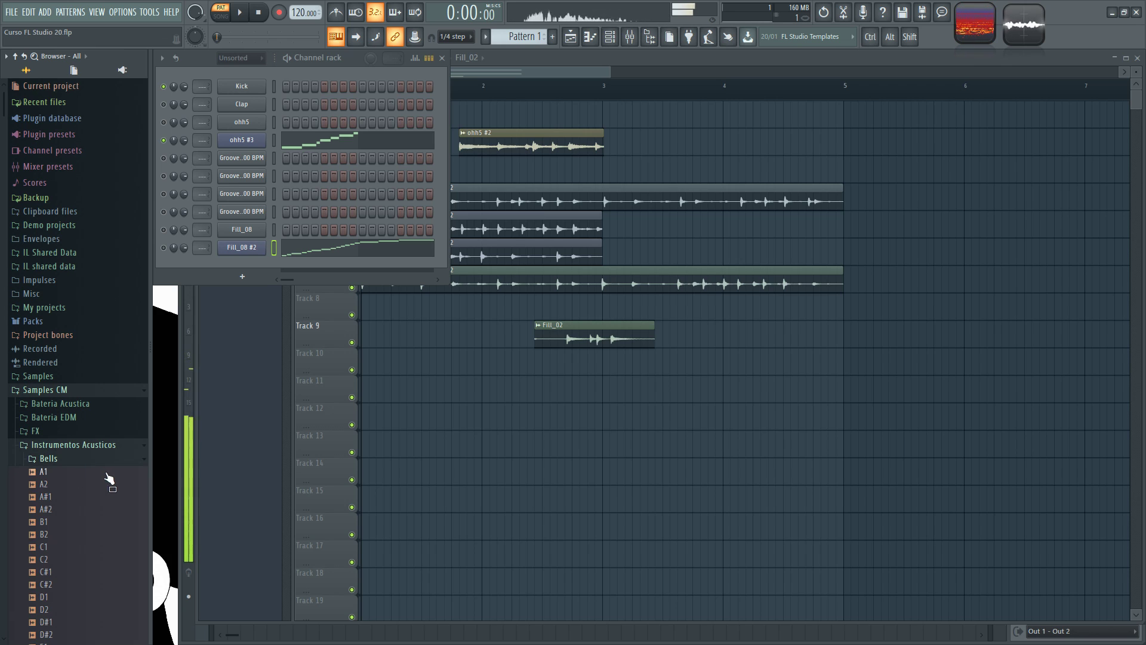
{"action": "left_click", "coordinate": [48, 459]}
{"action": "scroll", "coordinate": [68, 467], "scroll_direction": "down", "scroll_amount": 3}
{"action": "left_click", "coordinate": [60, 322]}
{"action": "left_click", "coordinate": [65, 410]}
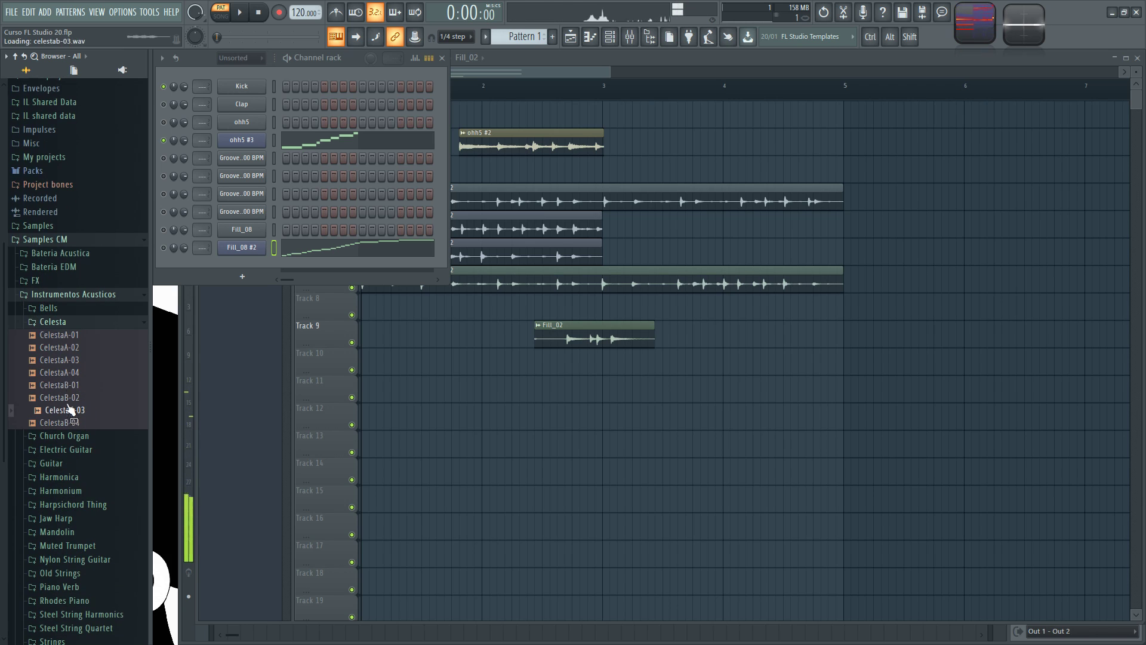
{"action": "left_click", "coordinate": [65, 327]}
Audition harmonica samples, including HarmonicaC-12, from the Harmonica folder and collapse the folder
{"action": "left_click", "coordinate": [59, 376]}
{"action": "left_click", "coordinate": [66, 443]}
{"action": "left_click", "coordinate": [82, 555]}
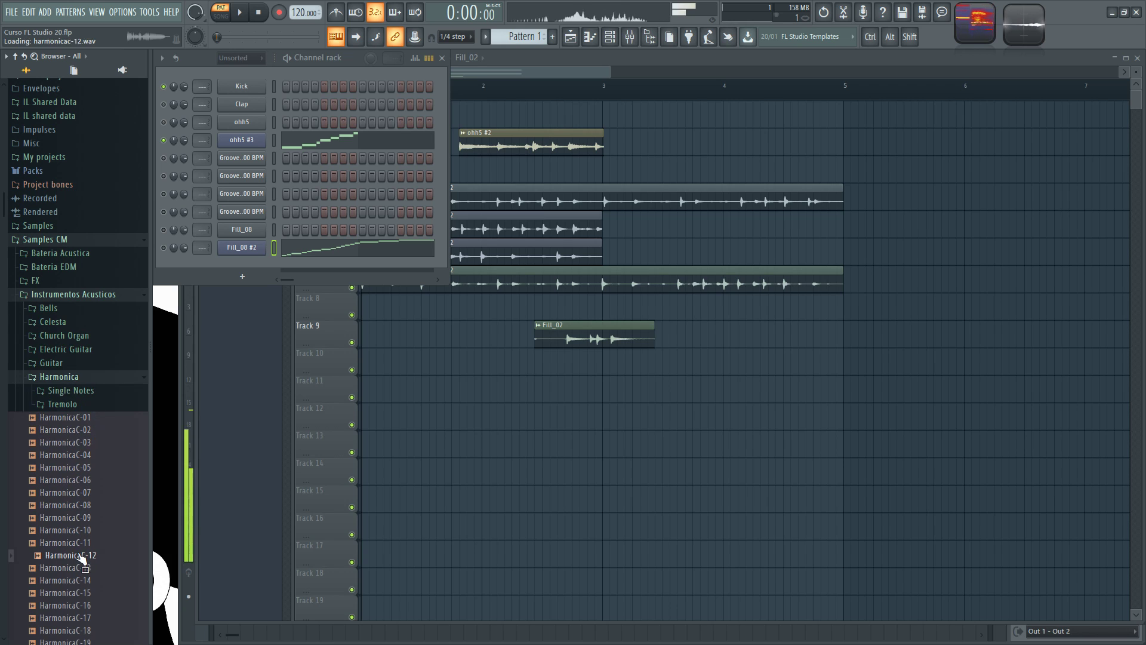
{"action": "left_click", "coordinate": [71, 404]}
{"action": "left_click", "coordinate": [60, 377]}
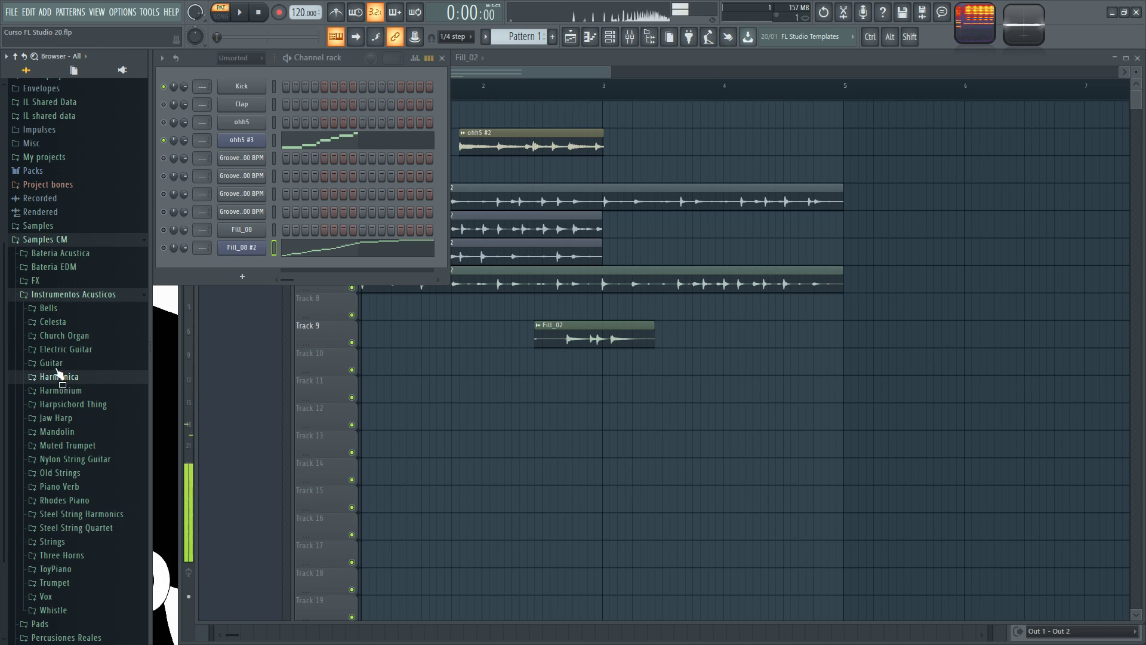
Open Dollars Guitar inside the Guitar folder, audition DollarsGuitar145A-04, and collapse Dollars Guitar
{"action": "left_click", "coordinate": [54, 363]}
{"action": "left_click", "coordinate": [90, 390]}
{"action": "left_click", "coordinate": [90, 441]}
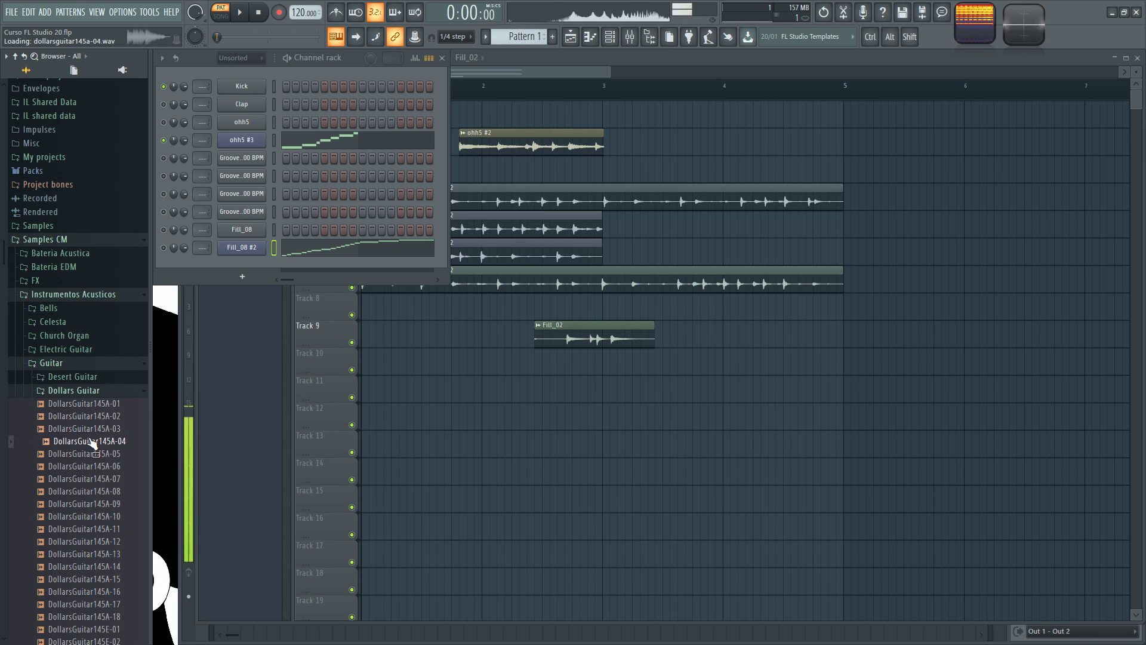
{"action": "left_click", "coordinate": [82, 390]}
Open Guitarra 100bpm, audition Bmaj_arpeg and Emaj_arpeg from the Major arpeg folder, and collapse Major arpeg
{"action": "left_click", "coordinate": [80, 405]}
{"action": "left_click", "coordinate": [92, 462]}
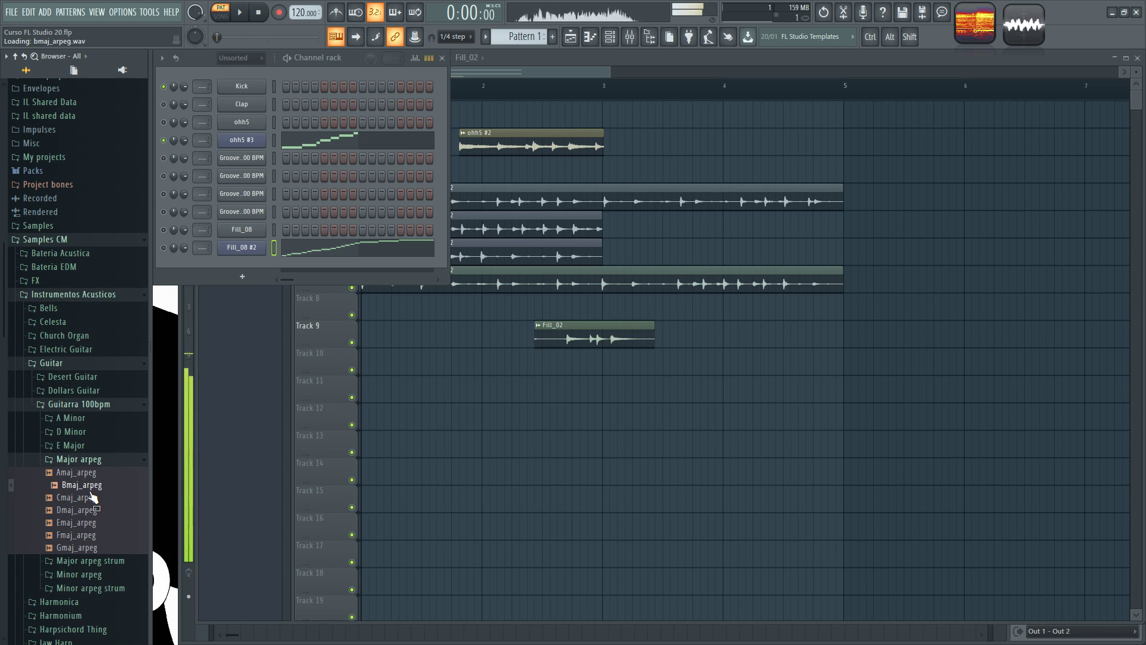
{"action": "left_click", "coordinate": [90, 488]}
{"action": "scroll", "coordinate": [95, 480], "scroll_direction": "down", "scroll_amount": 3}
{"action": "left_click", "coordinate": [83, 373]}
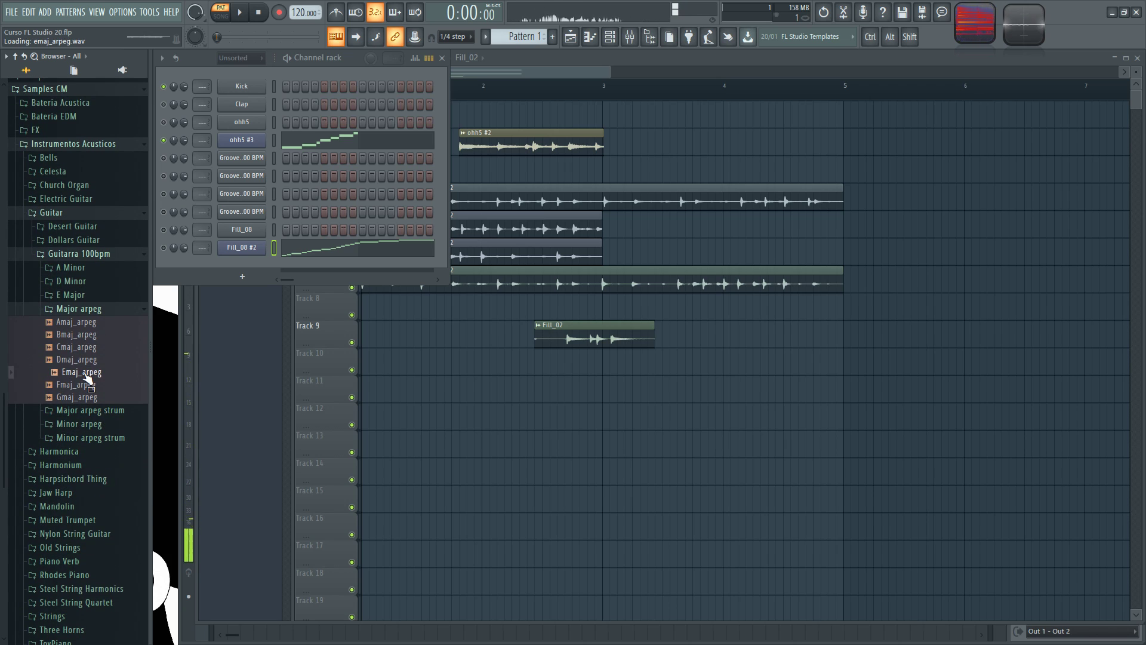
{"action": "left_click", "coordinate": [93, 310]}
Audition Cmin_arpeg, Bmin_arpeg and Fmin_arpeg from Minor arpeg, and collapse the guitar folders
{"action": "left_click", "coordinate": [94, 337]}
{"action": "left_click", "coordinate": [77, 374]}
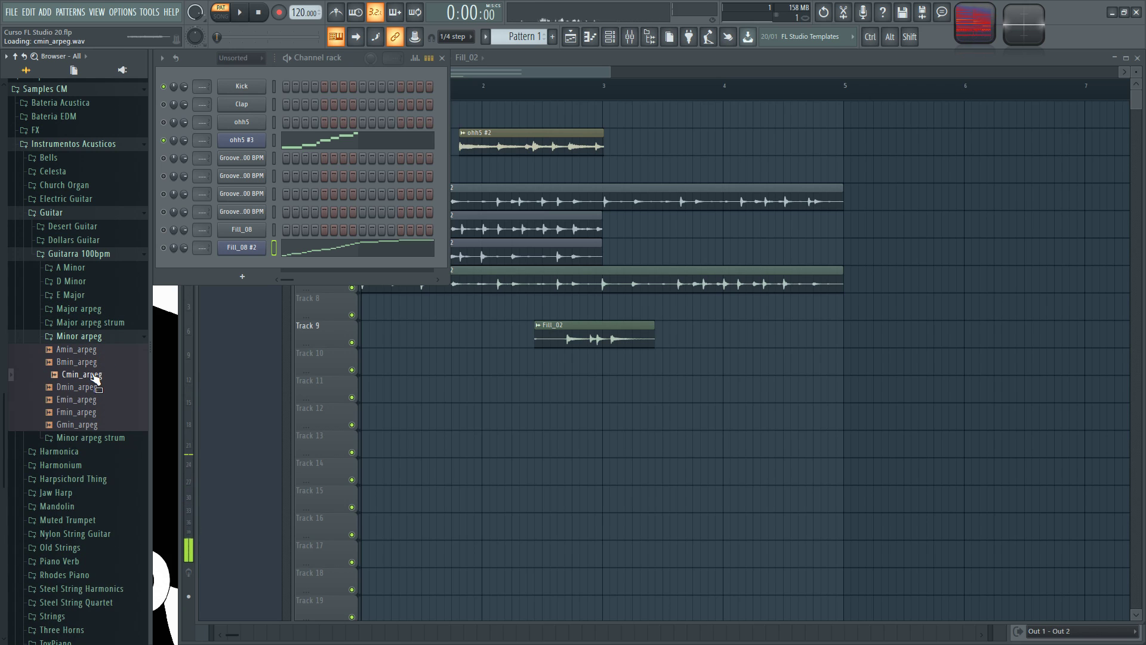
{"action": "left_click", "coordinate": [98, 363]}
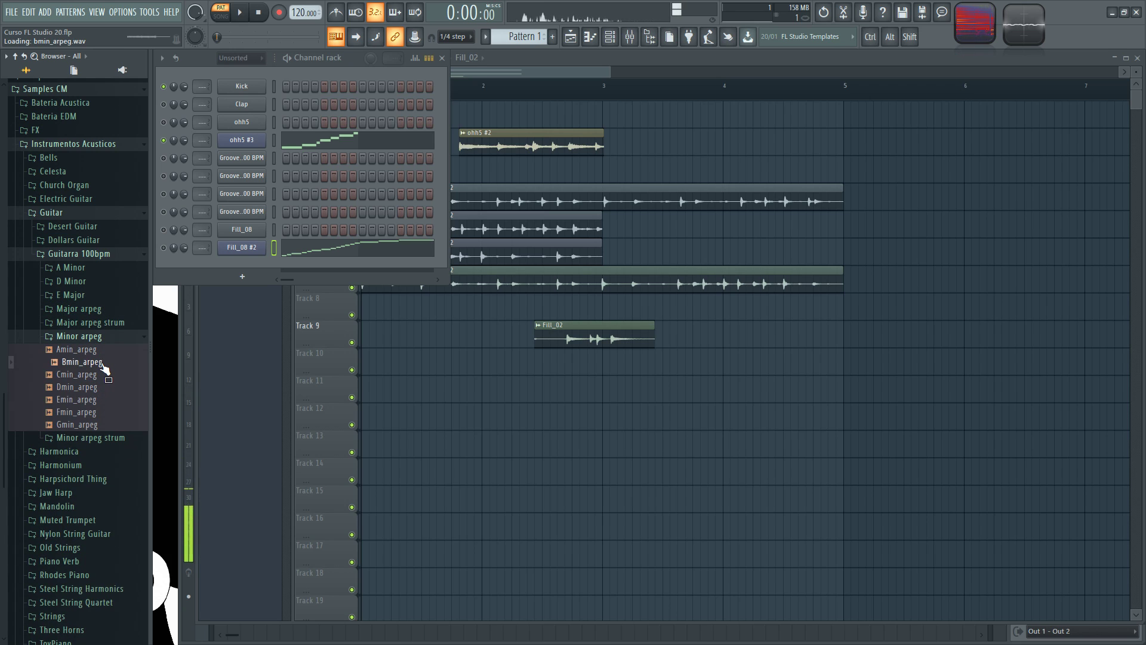
{"action": "left_click", "coordinate": [94, 413]}
{"action": "left_click", "coordinate": [86, 336]}
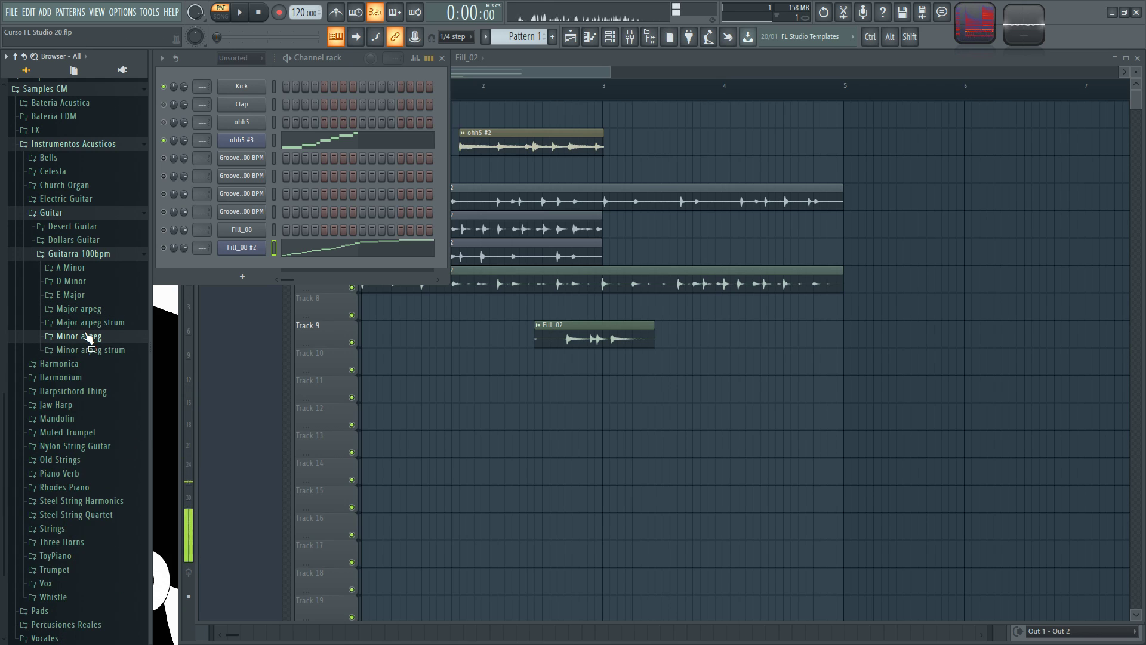
{"action": "left_click", "coordinate": [77, 255]}
{"action": "left_click", "coordinate": [56, 255]}
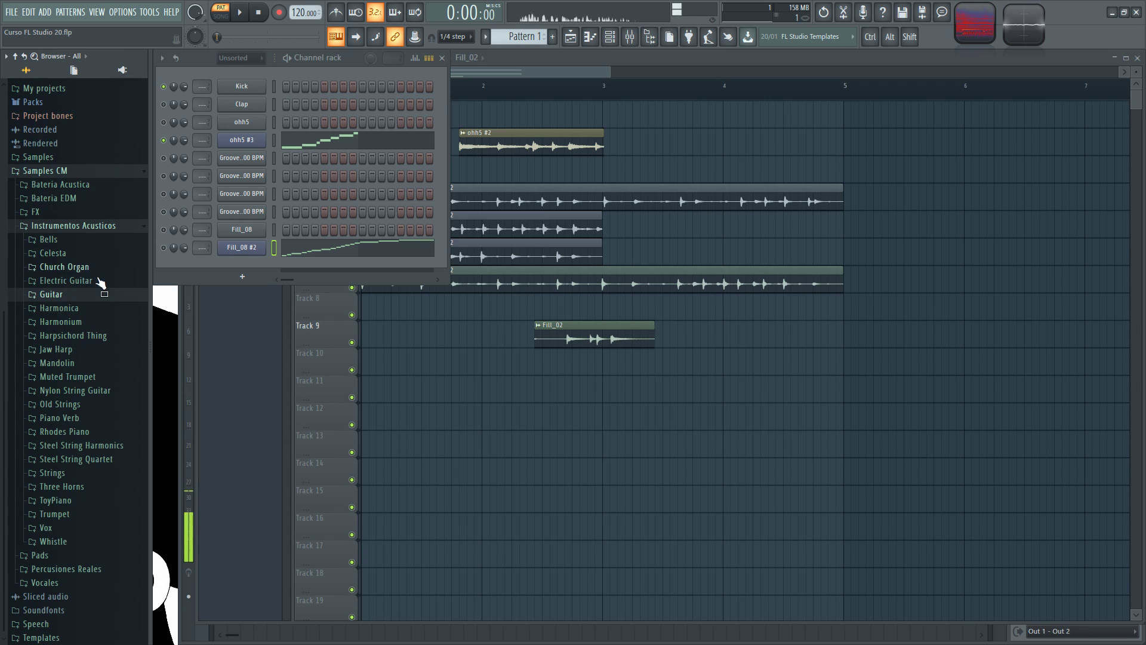
Audition a sample from the Piano Verb folder and C# from the Old Strings folder
{"action": "left_click", "coordinate": [87, 419]}
{"action": "left_click", "coordinate": [83, 480]}
{"action": "left_click", "coordinate": [76, 273]}
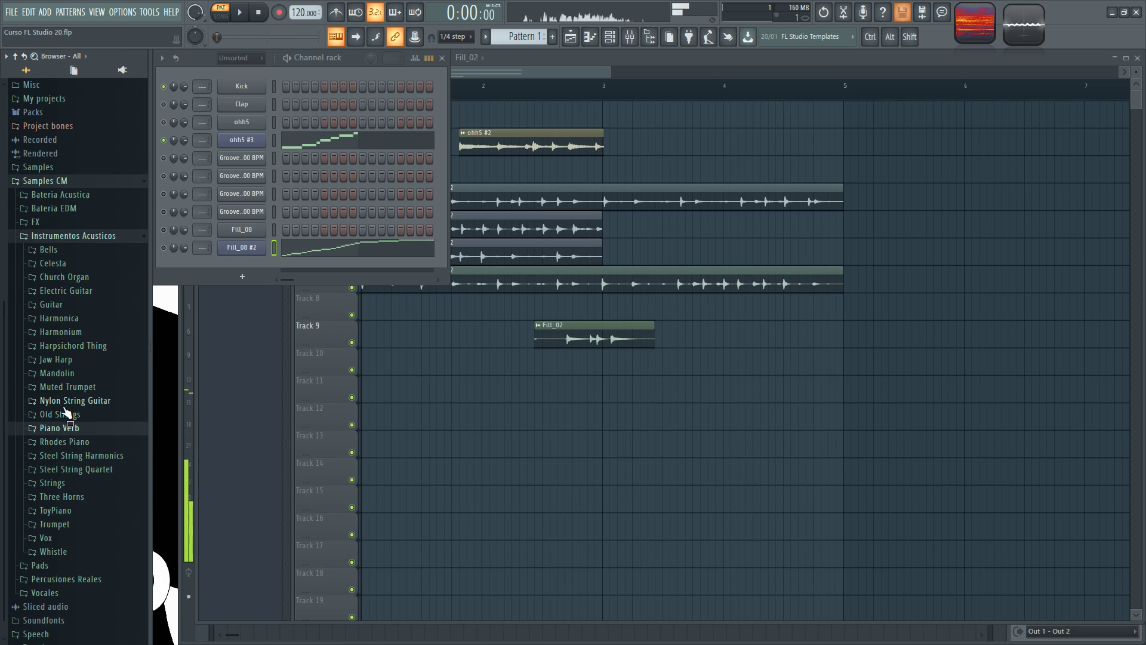
{"action": "left_click", "coordinate": [69, 415]}
{"action": "left_click", "coordinate": [88, 467]}
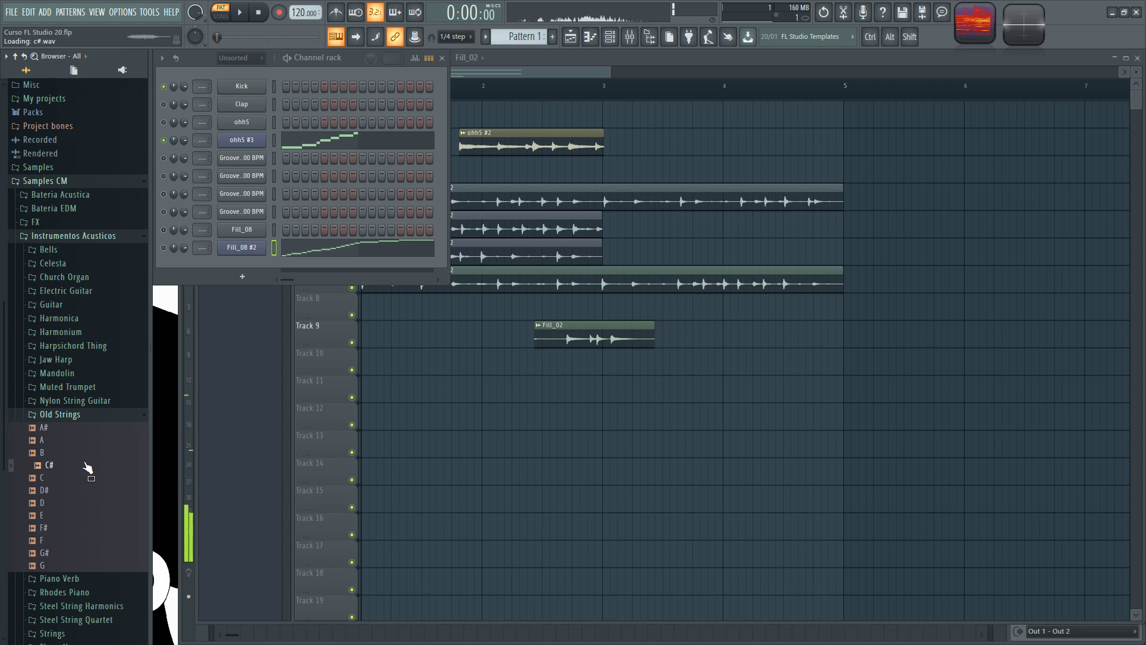
Collapse the acoustic instrument folders, open Guiro inside Percusiones Reales, audition guiro110_003, and collapse Guiro
{"action": "left_click", "coordinate": [77, 416]}
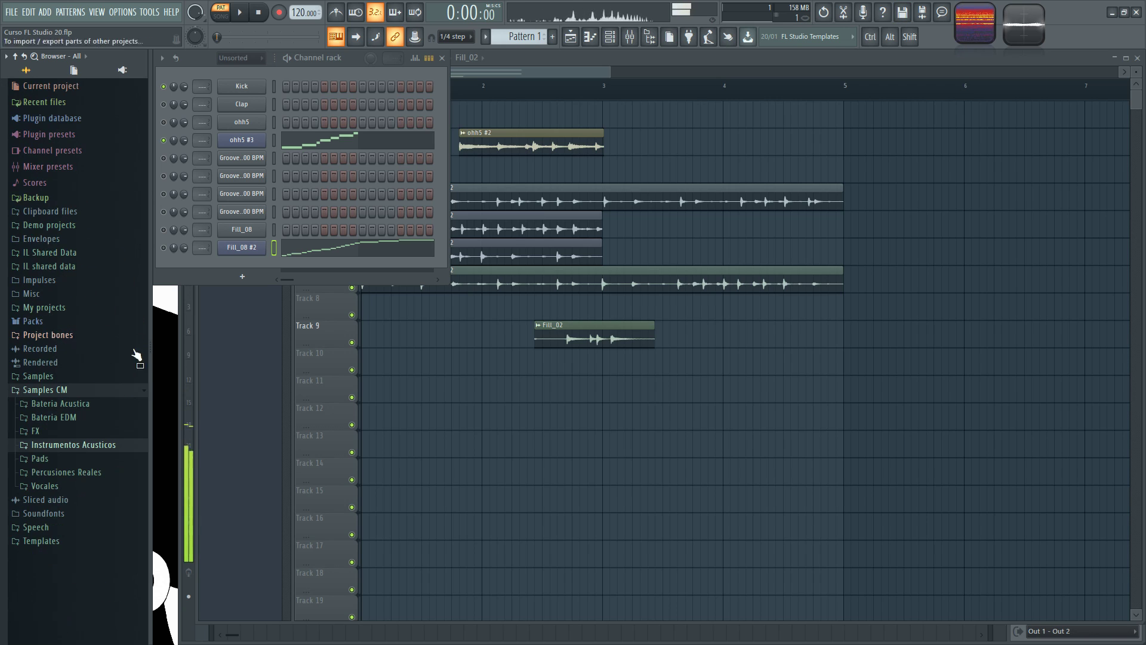
{"action": "left_click", "coordinate": [86, 473]}
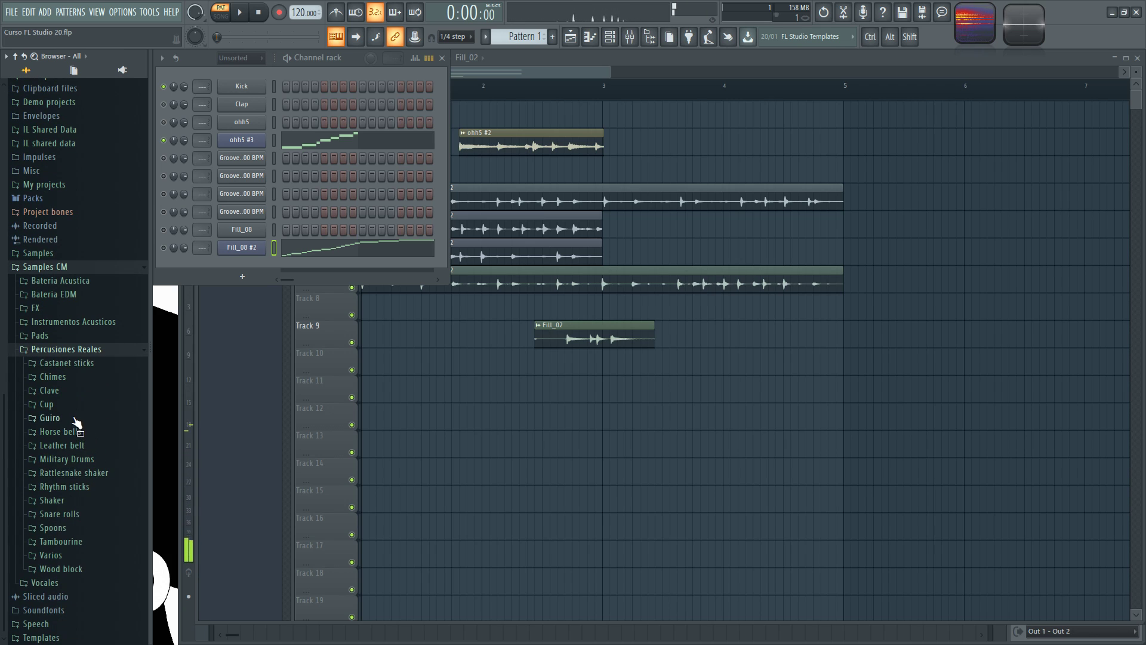
{"action": "left_click", "coordinate": [72, 419]}
{"action": "left_click", "coordinate": [79, 597]}
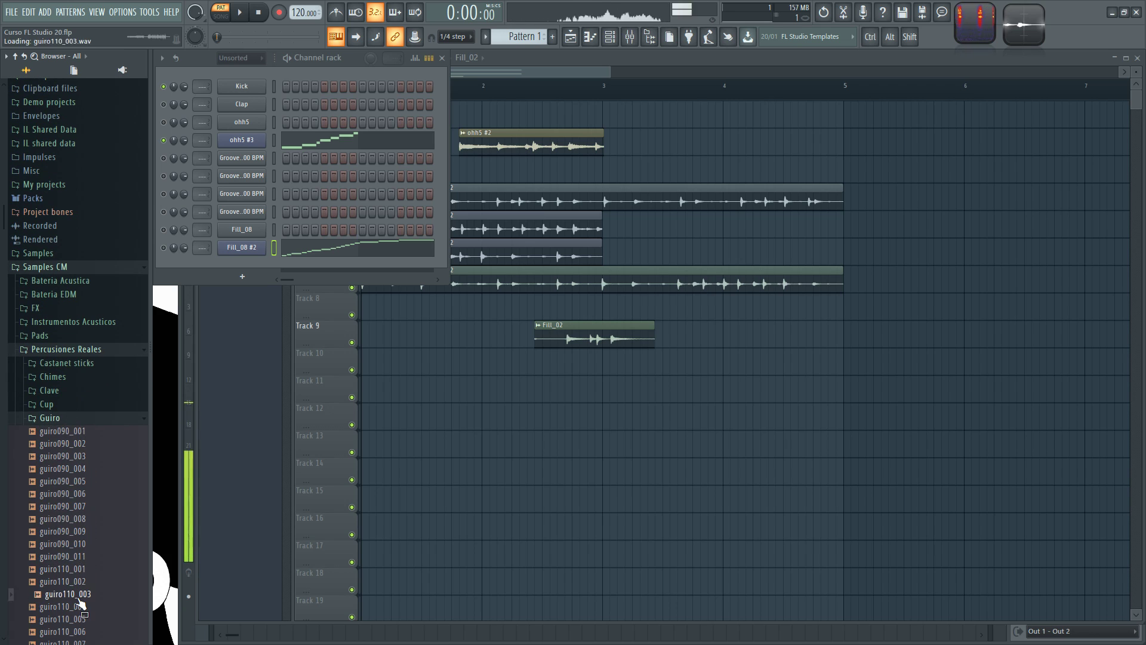
{"action": "left_click", "coordinate": [63, 418]}
Open the Tambourine folder in Percusiones Reales, audition two of its samples, and collapse it
{"action": "left_click", "coordinate": [74, 543]}
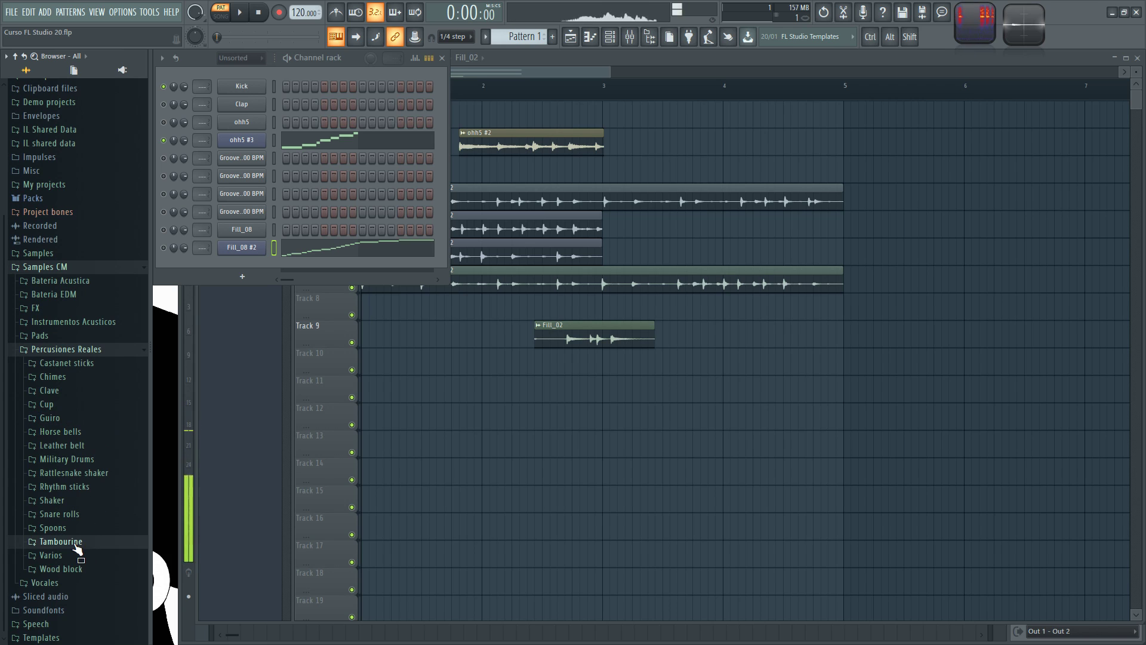
{"action": "left_click", "coordinate": [93, 581]}
{"action": "left_click", "coordinate": [74, 619]}
{"action": "left_click", "coordinate": [70, 541]}
Audition two samples from the Spoons folder, and collapse Spoons and Percusiones Reales
{"action": "left_click", "coordinate": [81, 528]}
{"action": "left_click", "coordinate": [72, 566]}
{"action": "left_click", "coordinate": [71, 603]}
{"action": "left_click", "coordinate": [83, 528]}
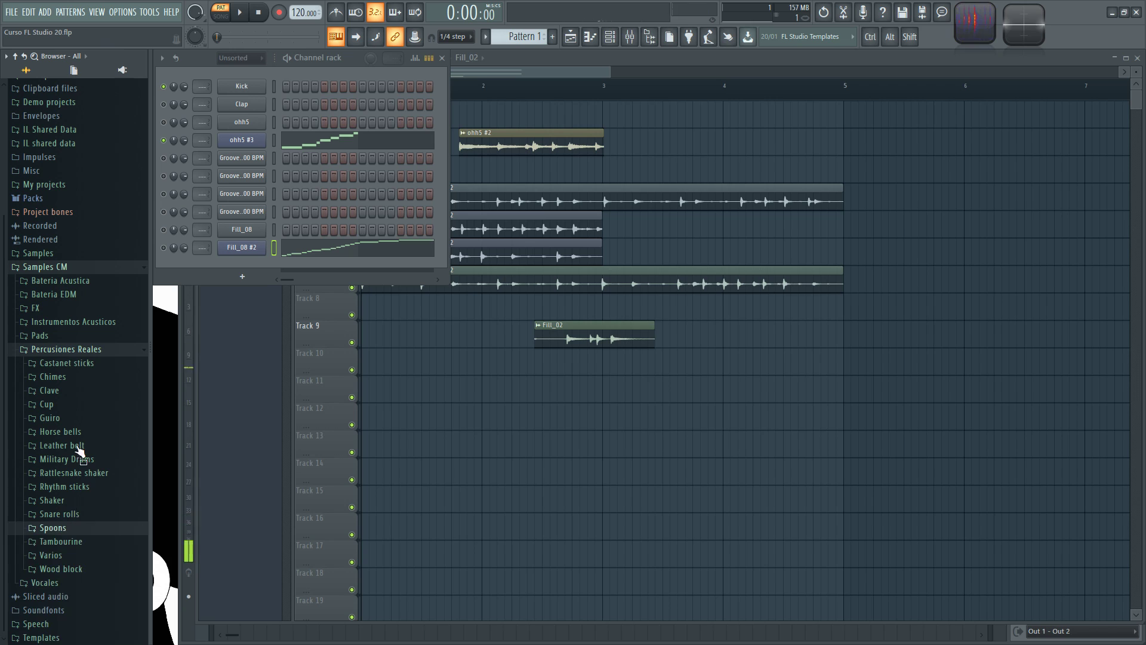
{"action": "left_click", "coordinate": [69, 349]}
Audition DMO Vocals 2, DMO Vocals 4 and DMO Vocals 1 from Vocales, collapse Vocales and Samples CM, and stop the preview
{"action": "left_click", "coordinate": [48, 486]}
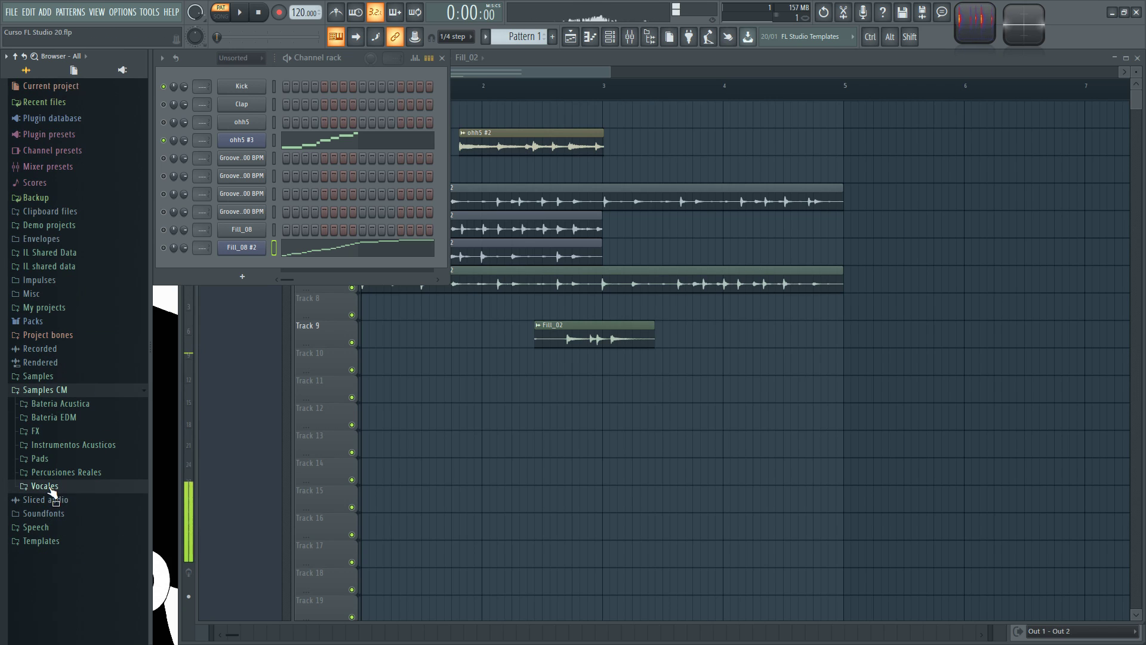
{"action": "left_click", "coordinate": [71, 517]}
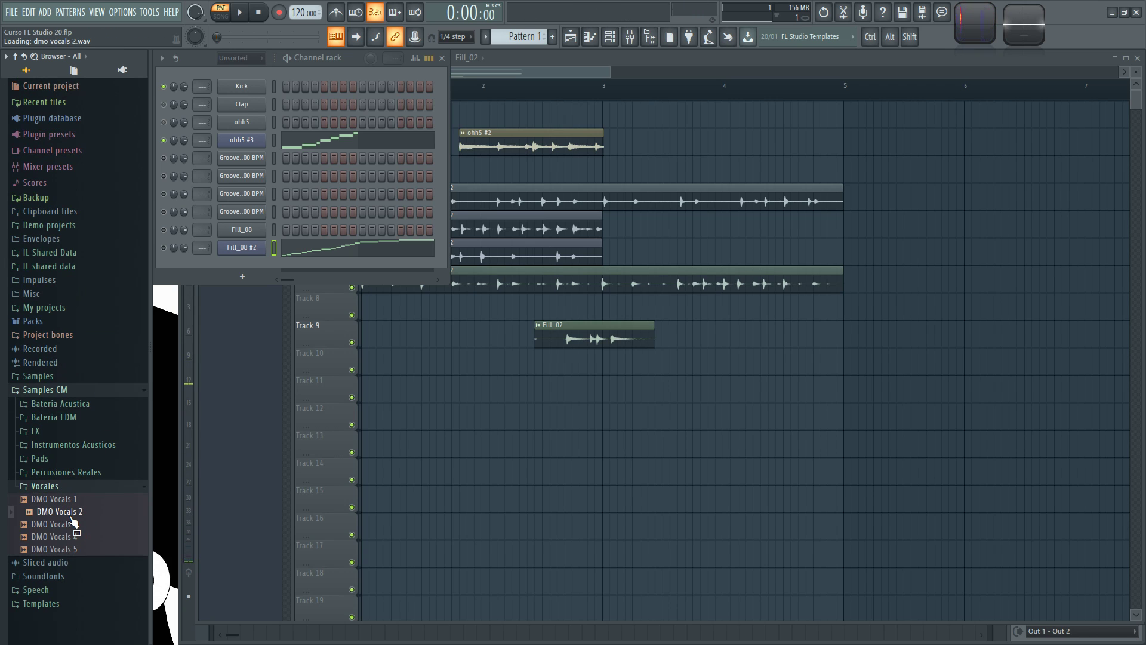
{"action": "left_click", "coordinate": [66, 536]}
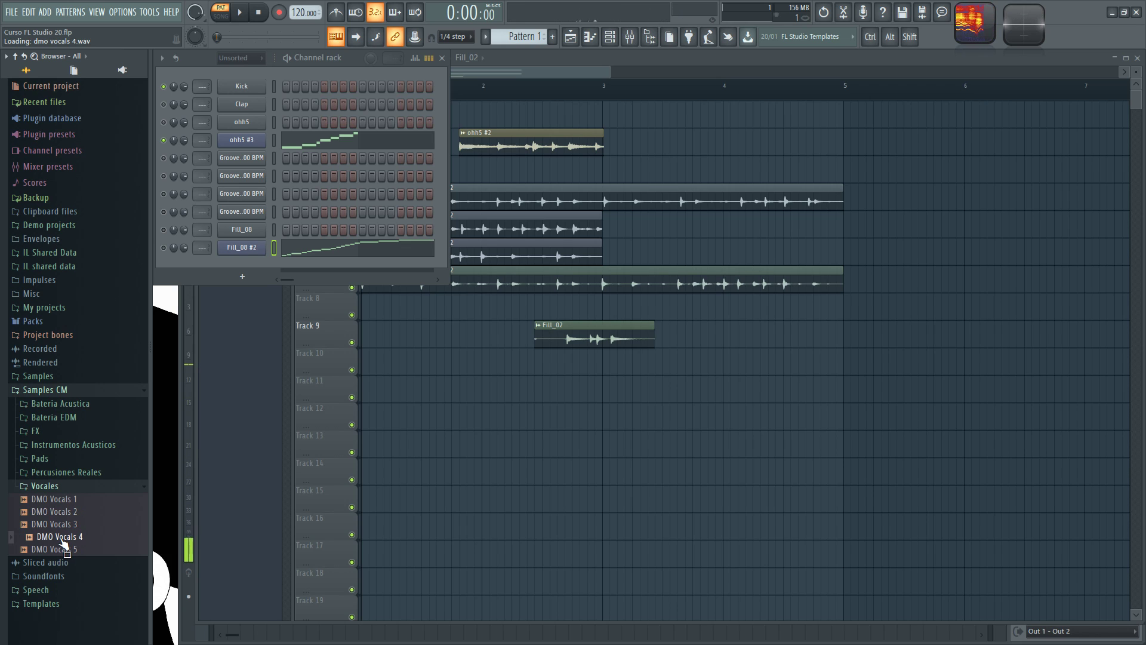
{"action": "left_click", "coordinate": [59, 501]}
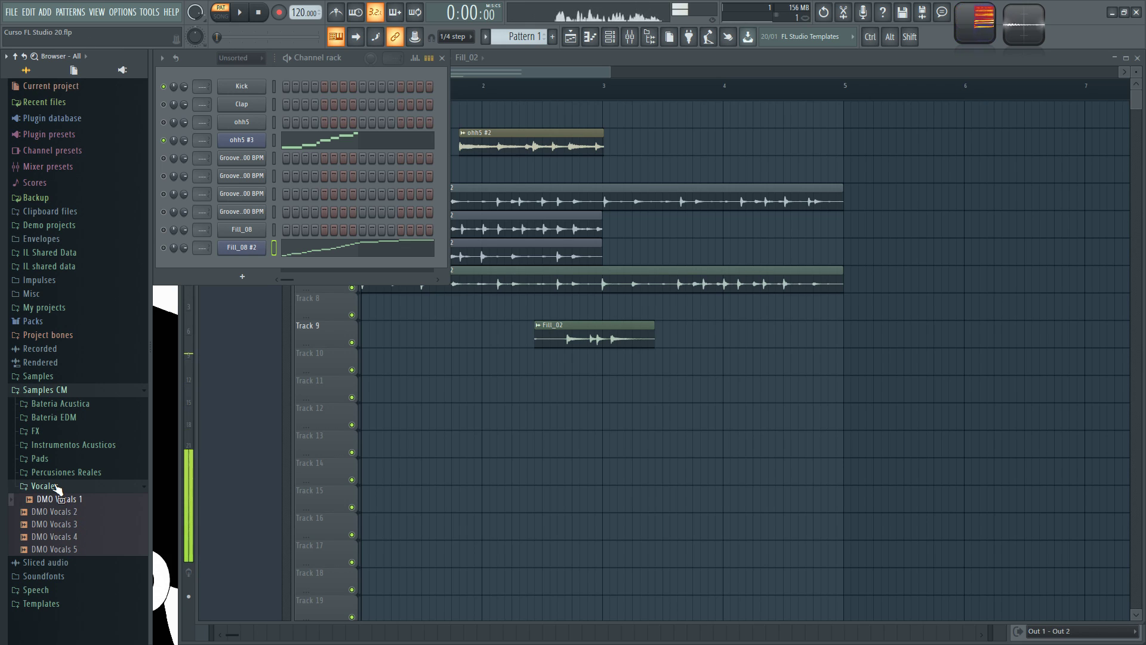
{"action": "left_click", "coordinate": [57, 487]}
{"action": "left_click", "coordinate": [67, 391]}
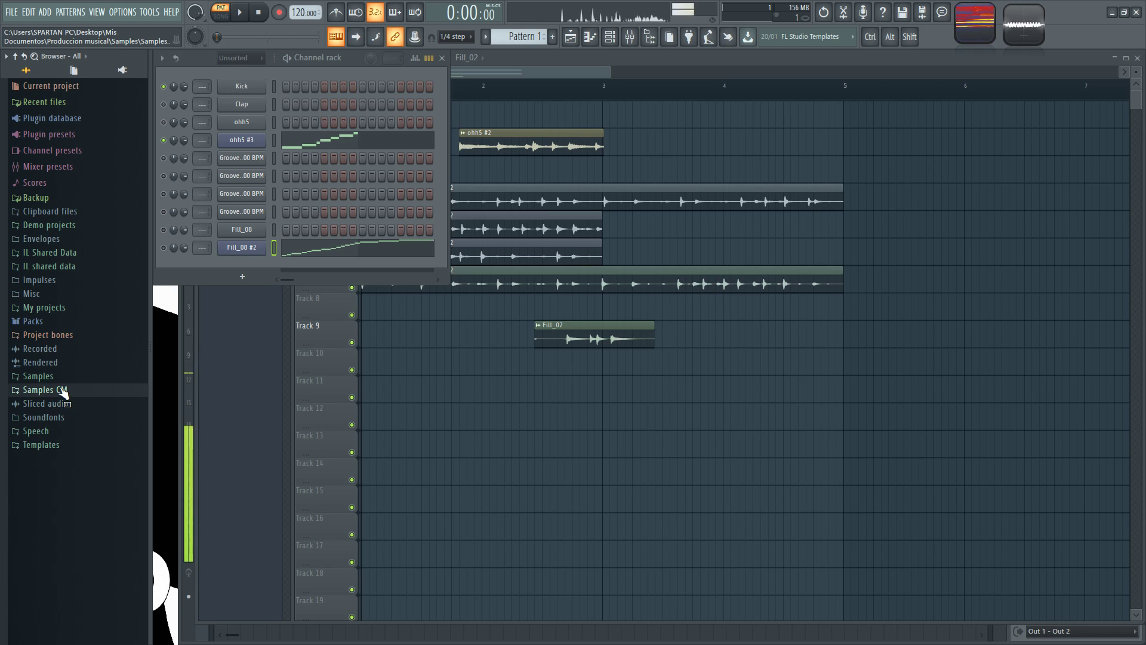
{"action": "left_click", "coordinate": [261, 15]}
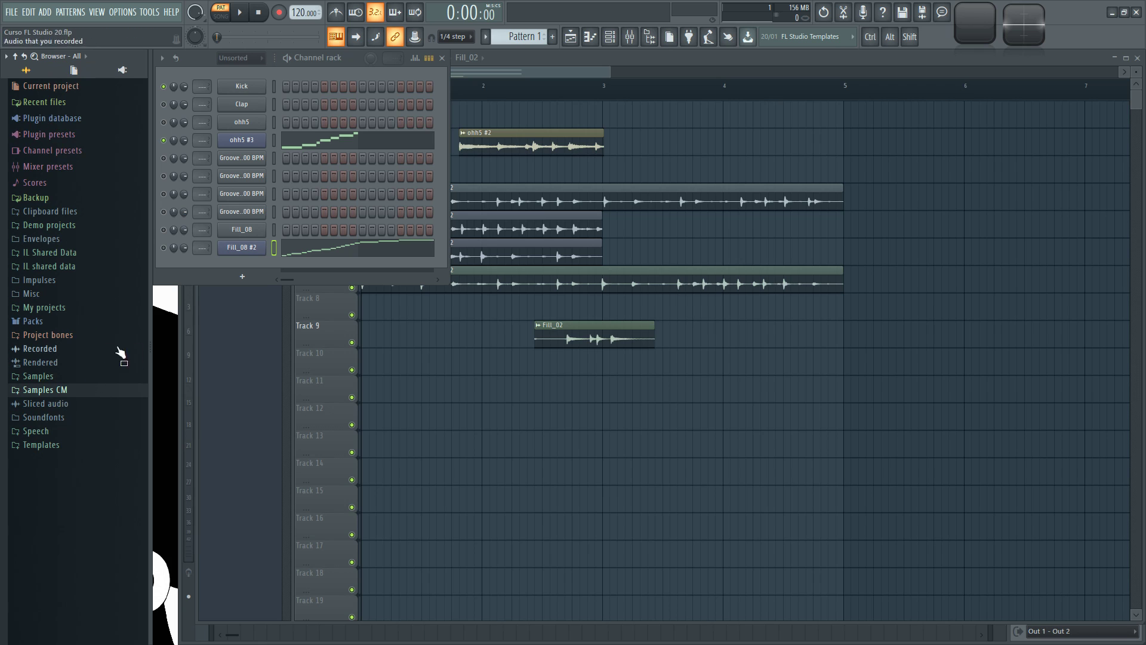
Switch to the Grooves HH 100BPM folder in File Explorer, clear the selection, select Groove Loop_14, and return to FL Studio
{"action": "key", "text": "alt+Tab"}
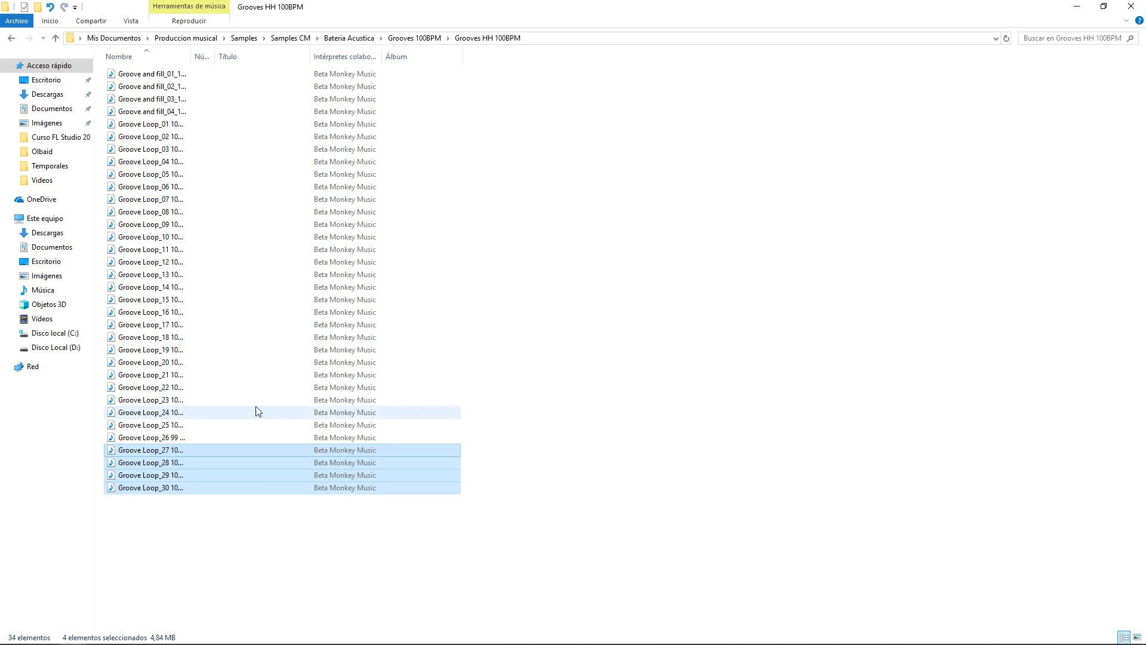
{"action": "left_click", "coordinate": [368, 548]}
{"action": "key", "text": "alt+Tab"}
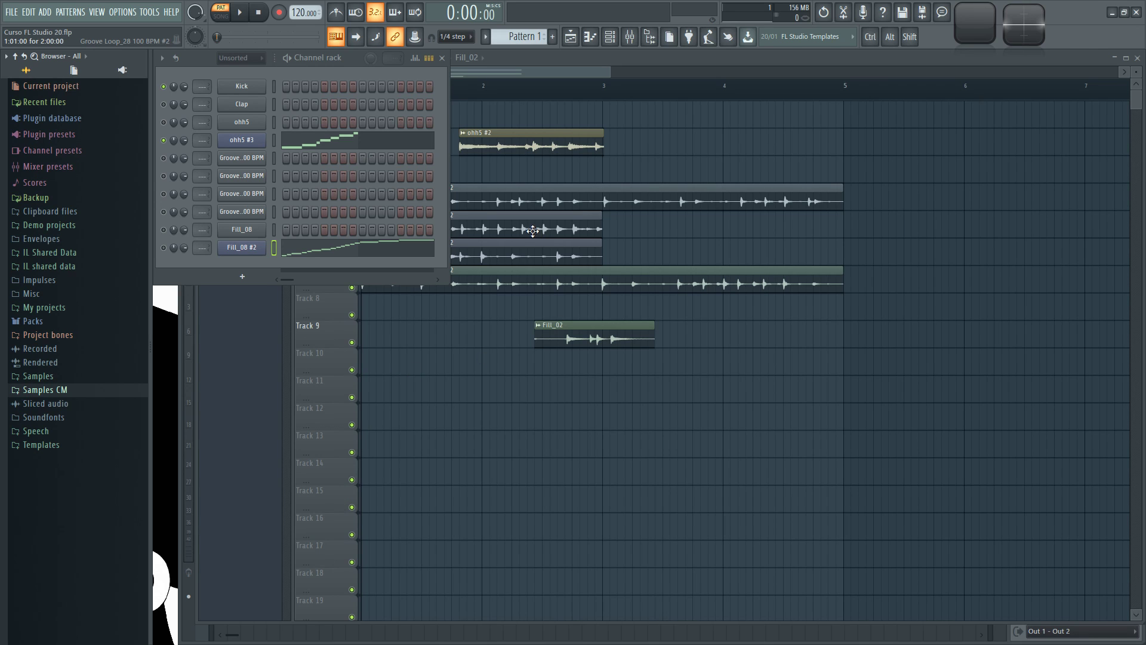
{"action": "mouse_move", "coordinate": [516, 281]}
{"action": "left_mouse_down"}
{"action": "mouse_move", "coordinate": [568, 281]}
{"action": "mouse_move", "coordinate": [514, 282]}
{"action": "left_mouse_up"}
{"action": "key", "text": "alt+Tab"}
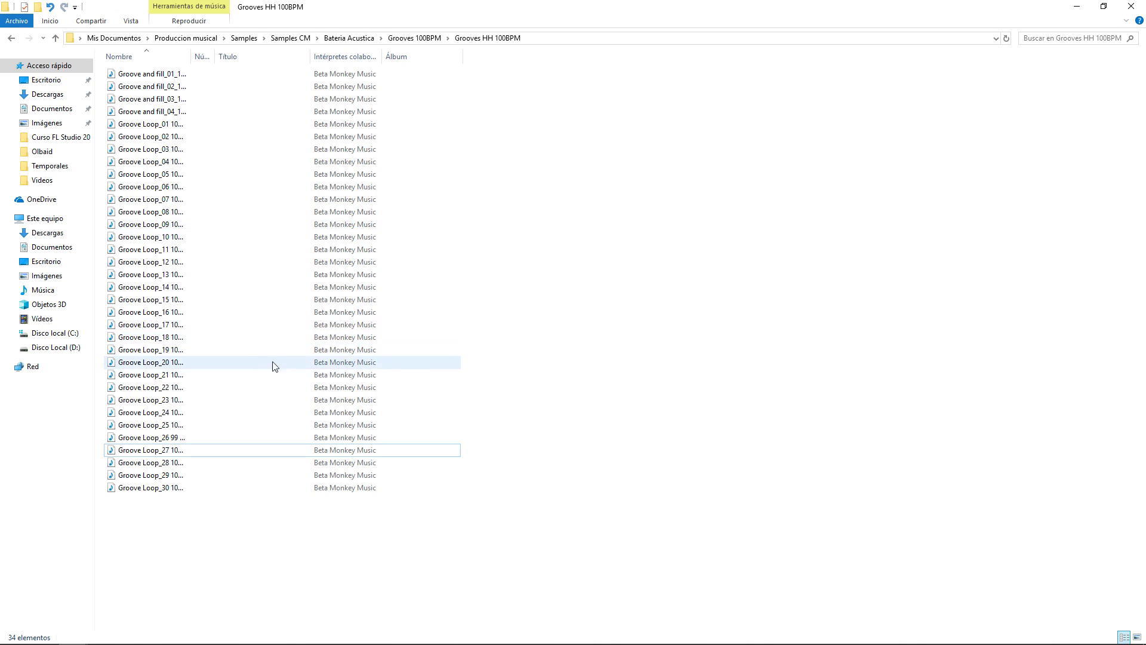
{"action": "left_click", "coordinate": [269, 287]}
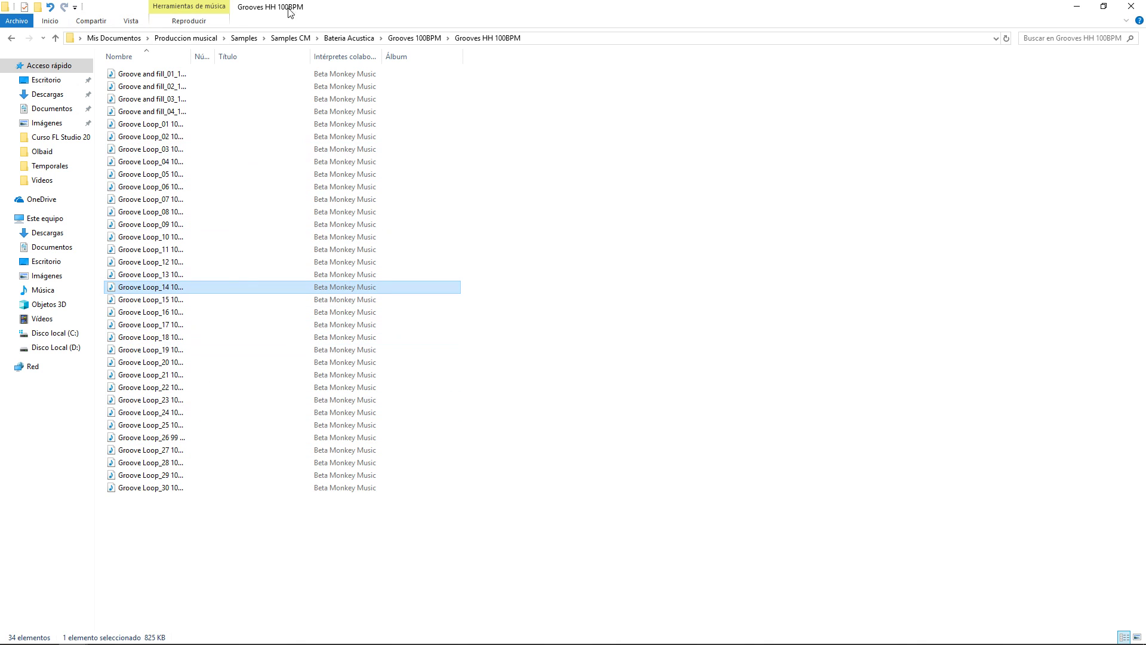
{"action": "key", "text": "alt+Tab"}
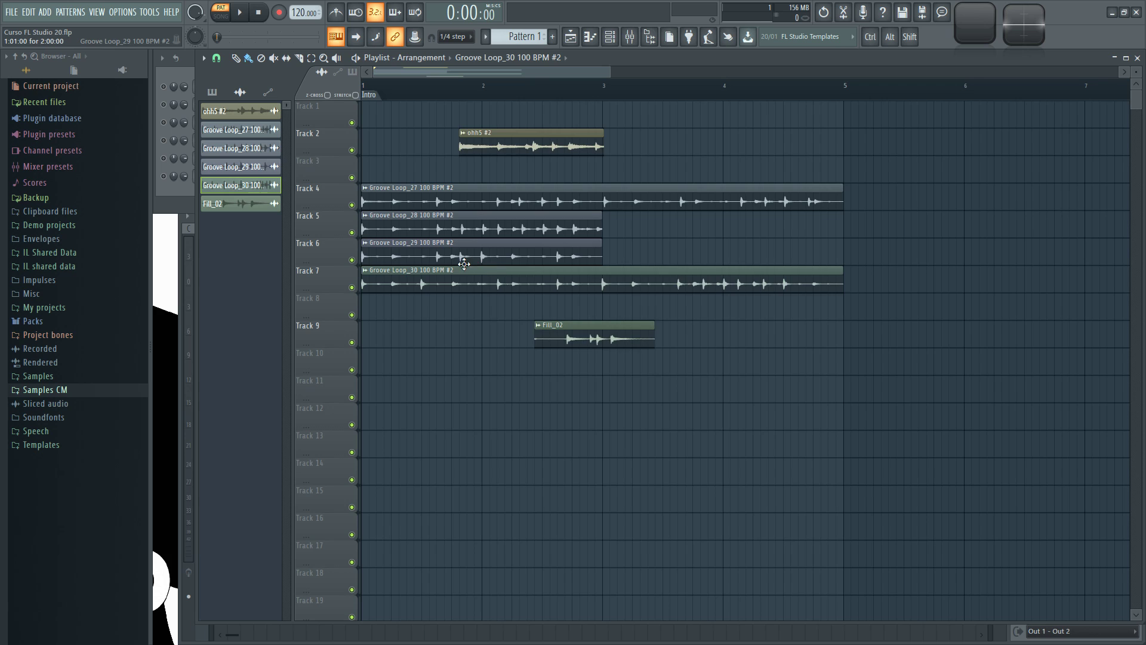
Open the Files & folders settings to review the browser extra search folders, and expand and collapse the Samples browser folder
{"action": "key", "text": "F10"}
{"action": "left_click", "coordinate": [495, 143]}
{"action": "left_click", "coordinate": [463, 141]}
{"action": "left_click", "coordinate": [489, 140]}
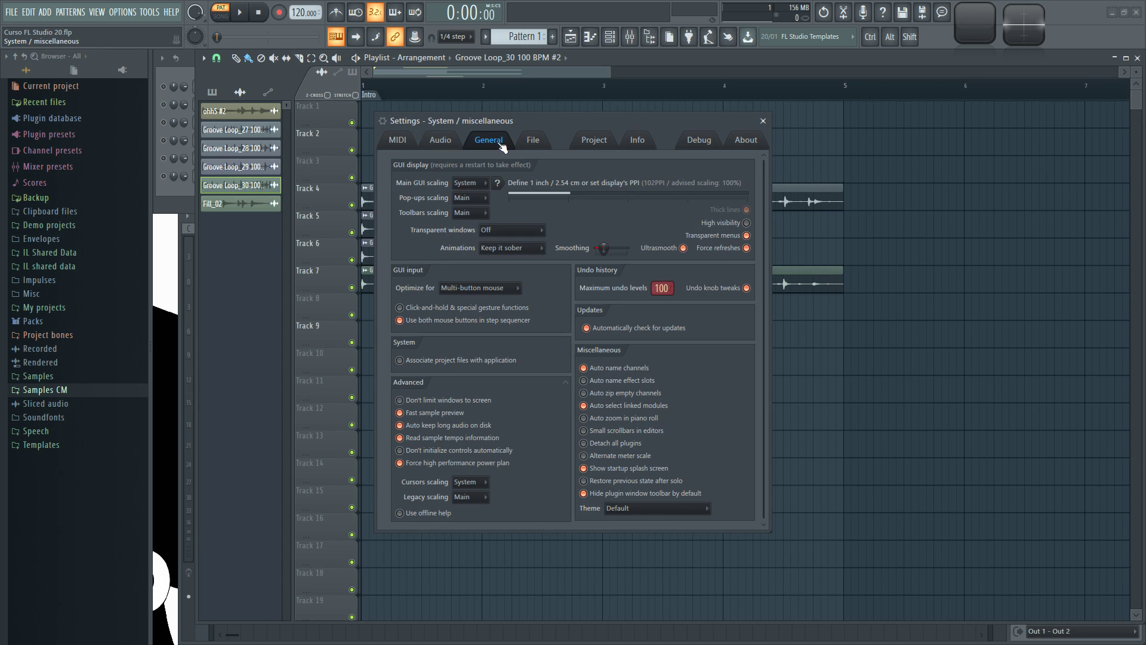
{"action": "left_click", "coordinate": [532, 139]}
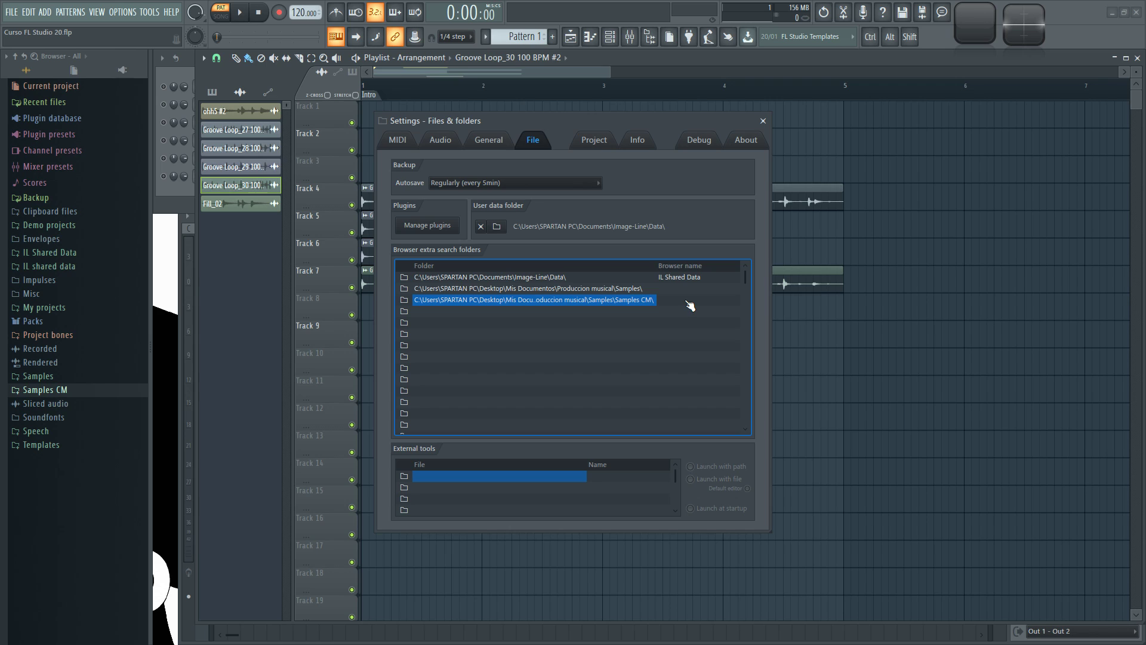
{"action": "left_click", "coordinate": [53, 377]}
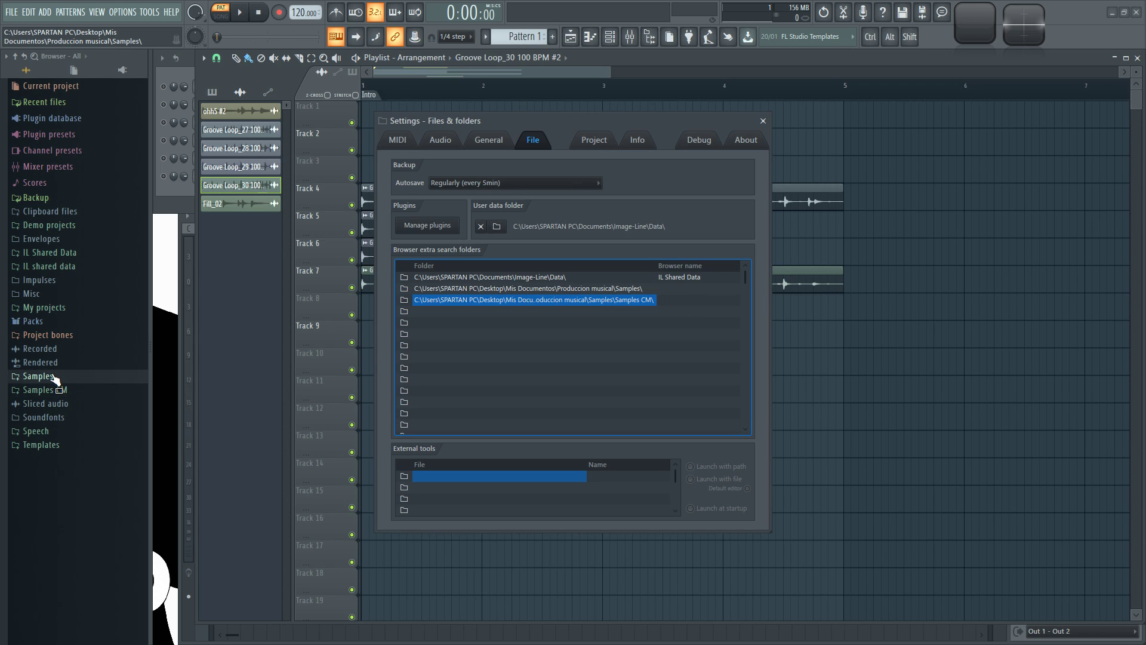
{"action": "left_click", "coordinate": [52, 376]}
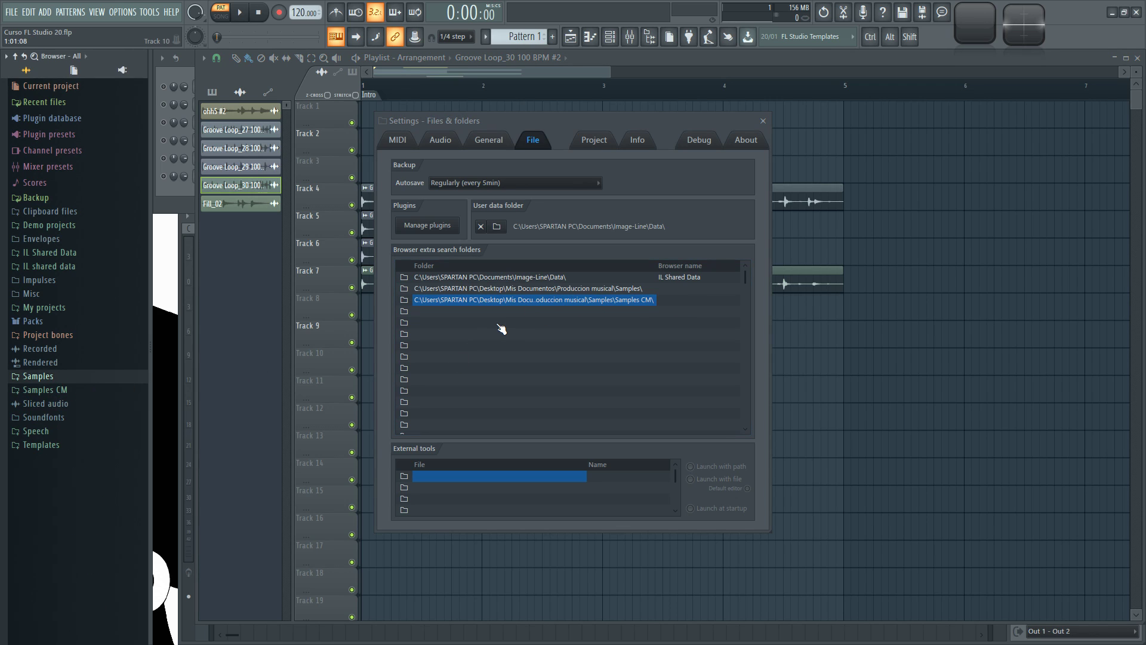